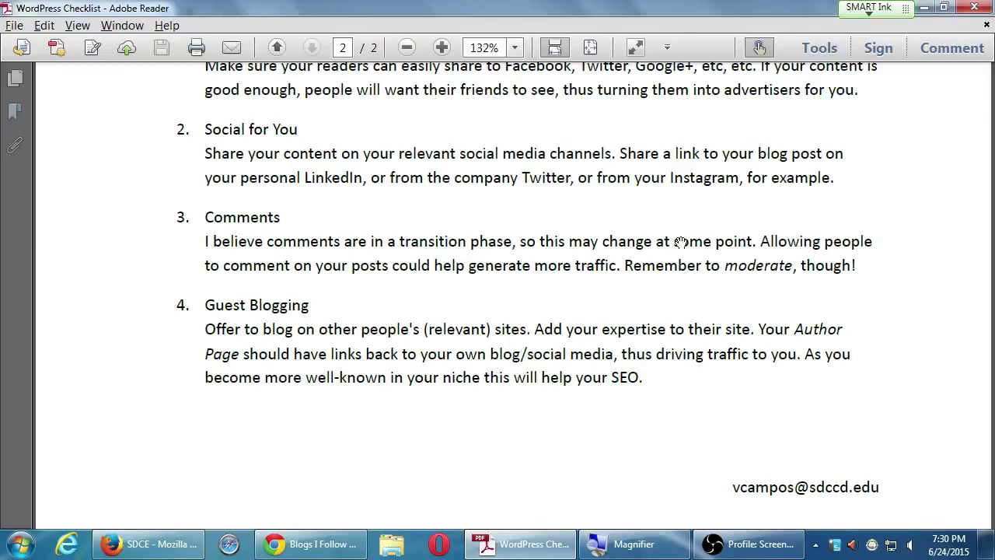
Review the Planning and Writing sections of the WordPress Checklist PDF from its beginning
scroll(433, 192, up, 15)
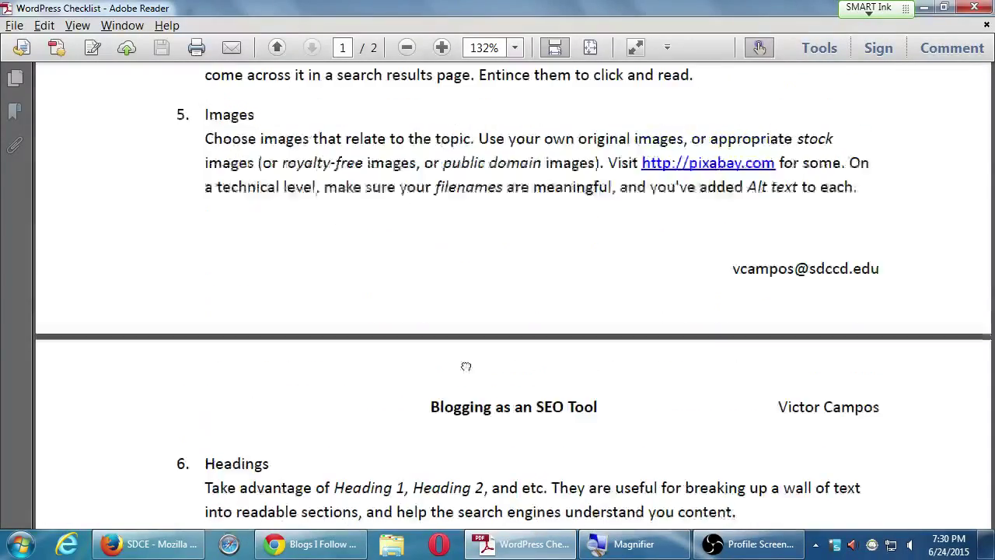
scroll(519, 180, up, 15)
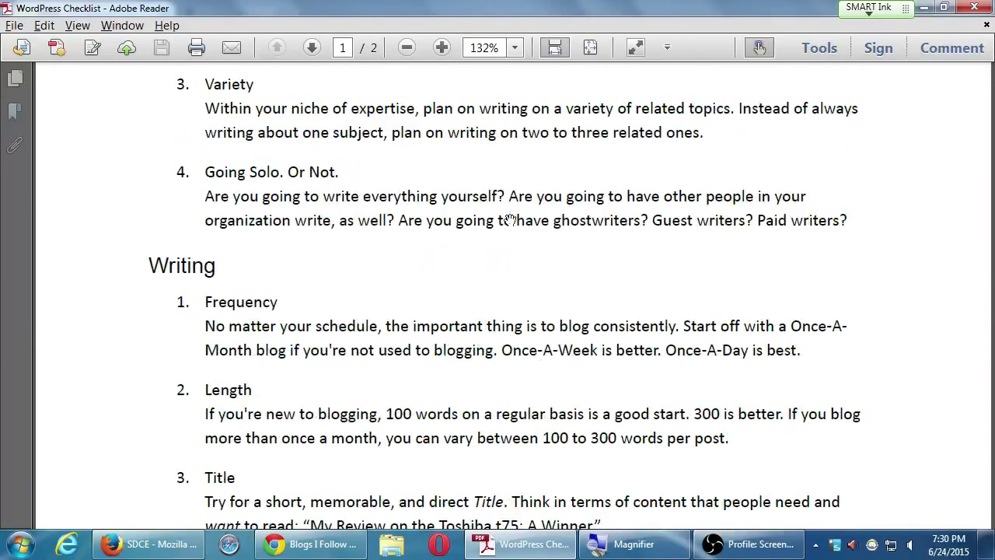
scroll(509, 197, up, 2)
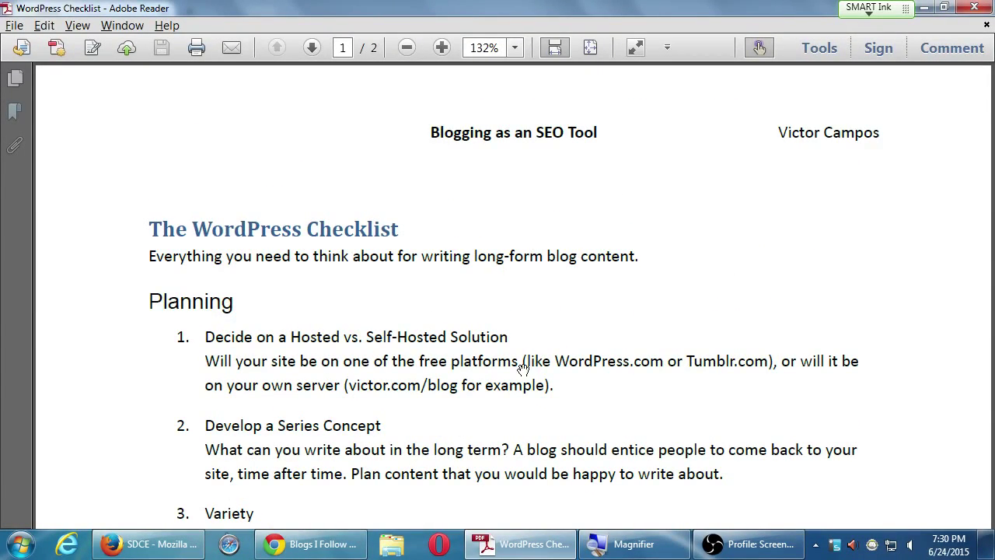
scroll(528, 385, down, 4)
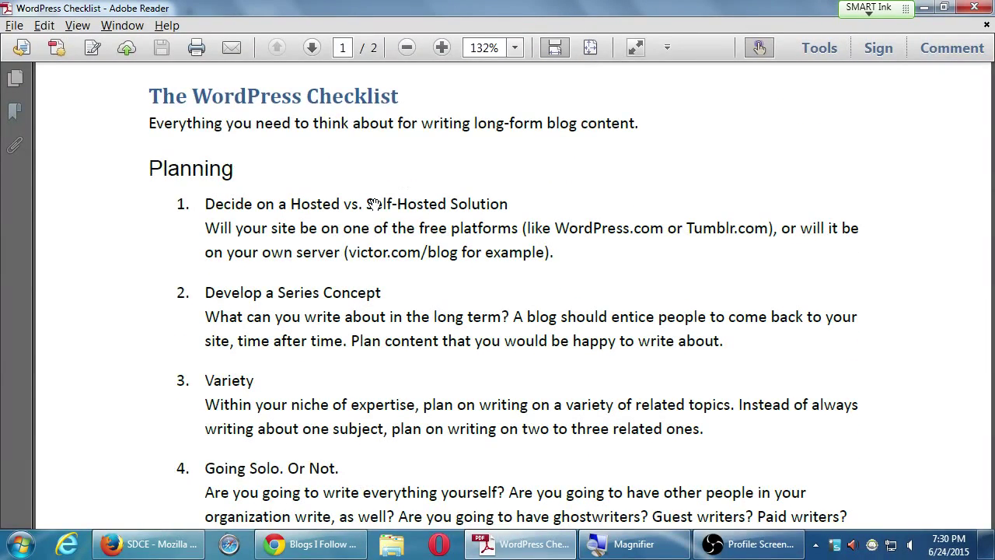
drag(445, 370, 441, 287)
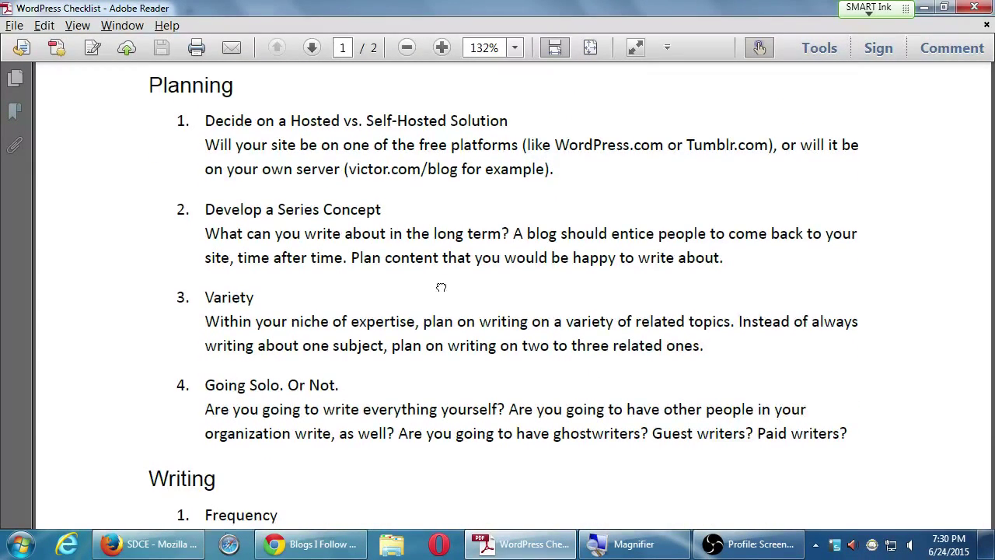
scroll(441, 287, down, 10)
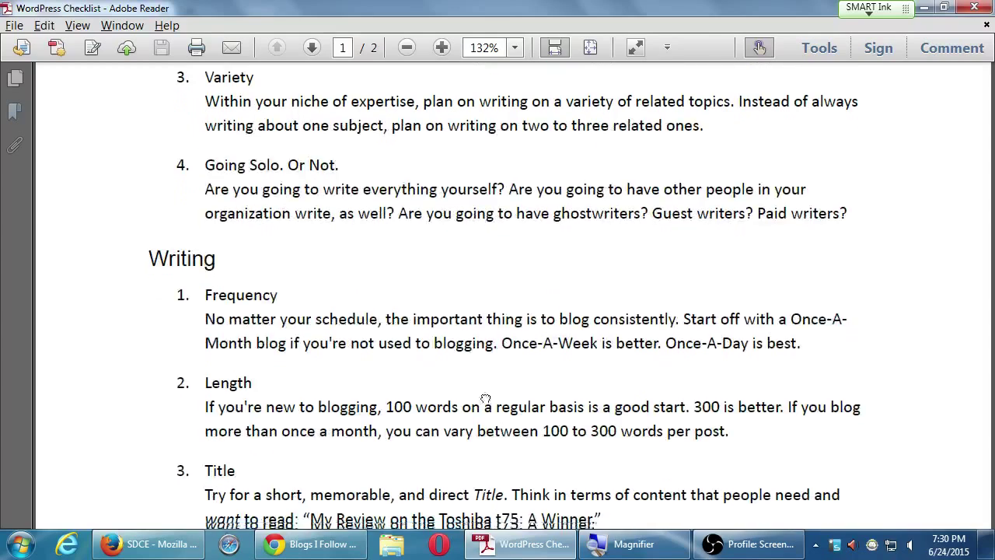
scroll(291, 250, down, 1)
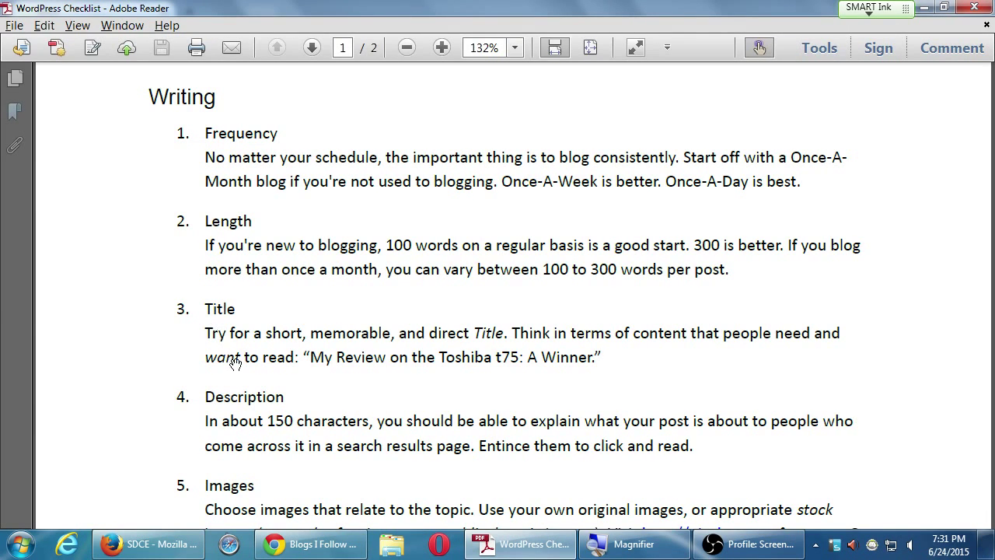
Minimize the checklist, switch to Firefox and load wordpress.com
click(924, 7)
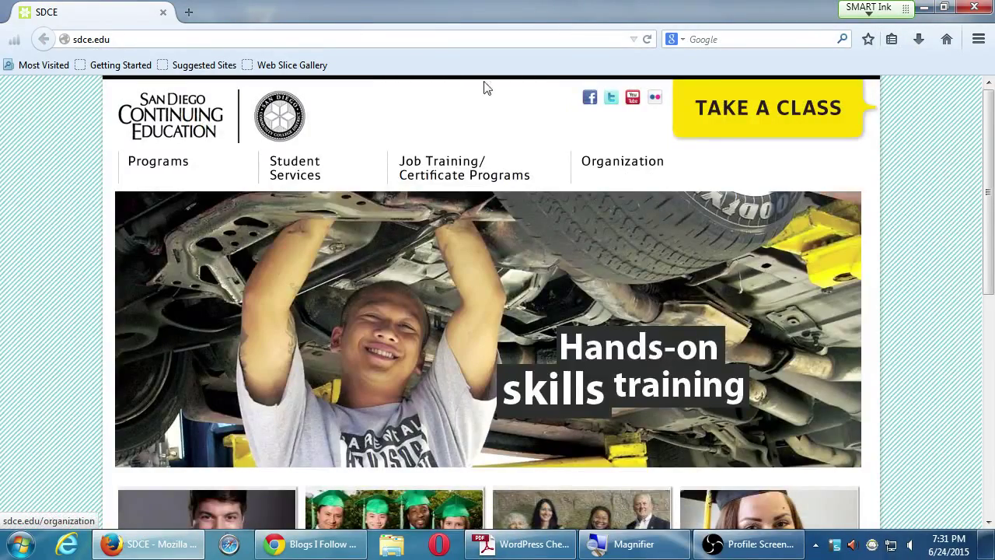
click(373, 40)
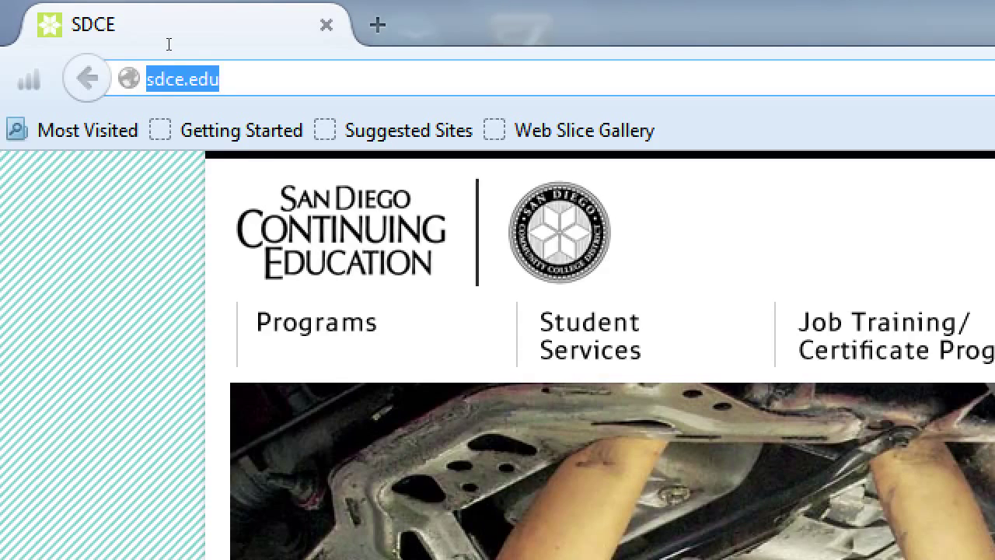
text(wordpress.co)
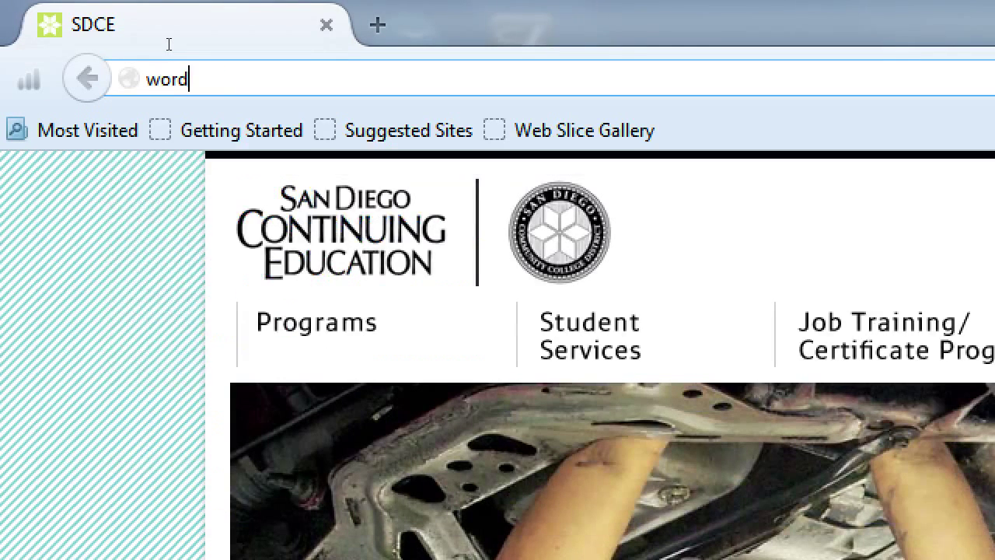
text(m)
key(Return)
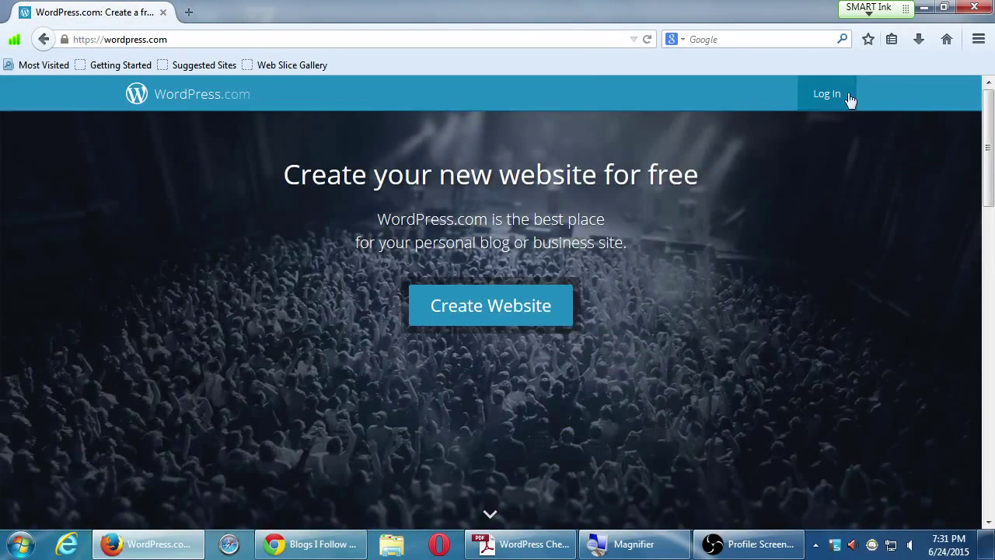
View the WordPress.com login page, return to the home page and reopen the login page
click(831, 102)
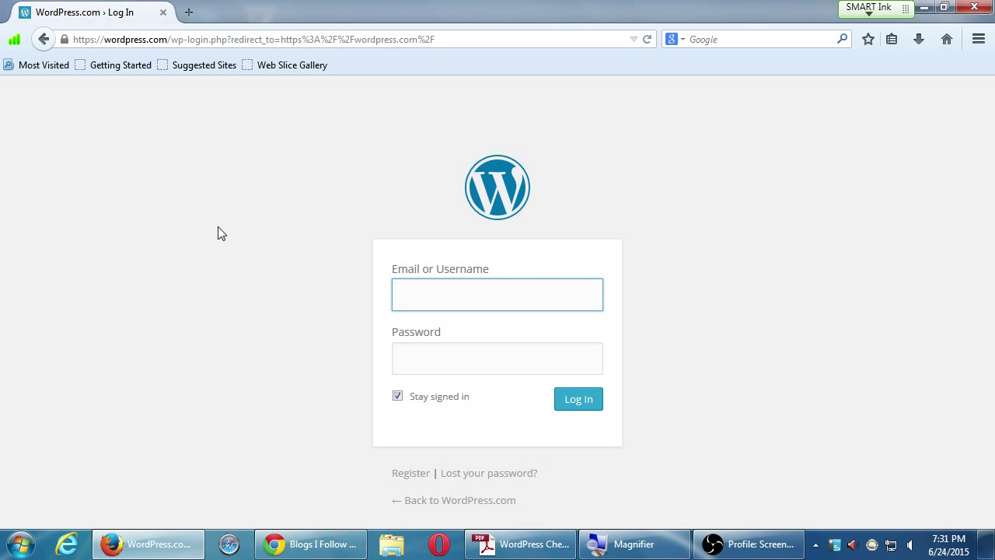
click(44, 39)
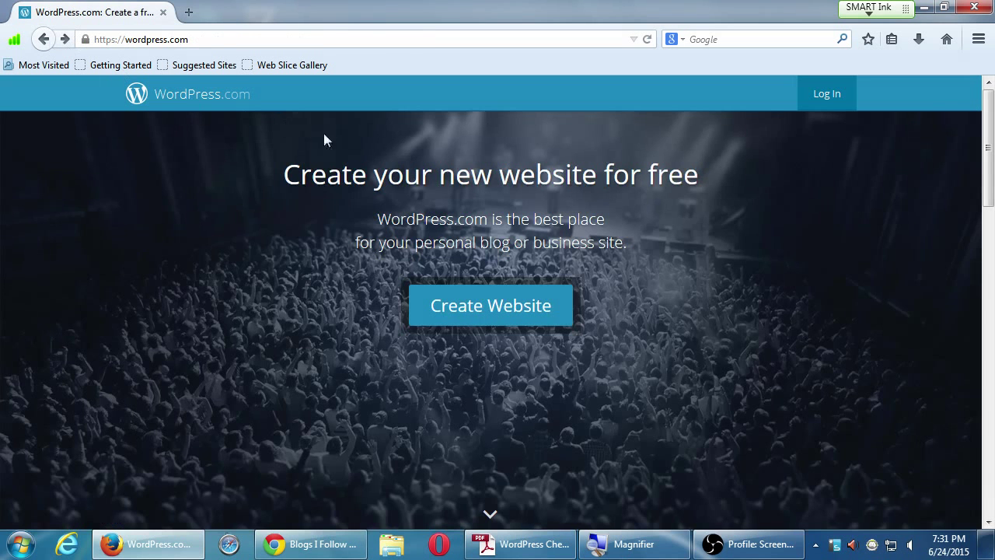
click(828, 99)
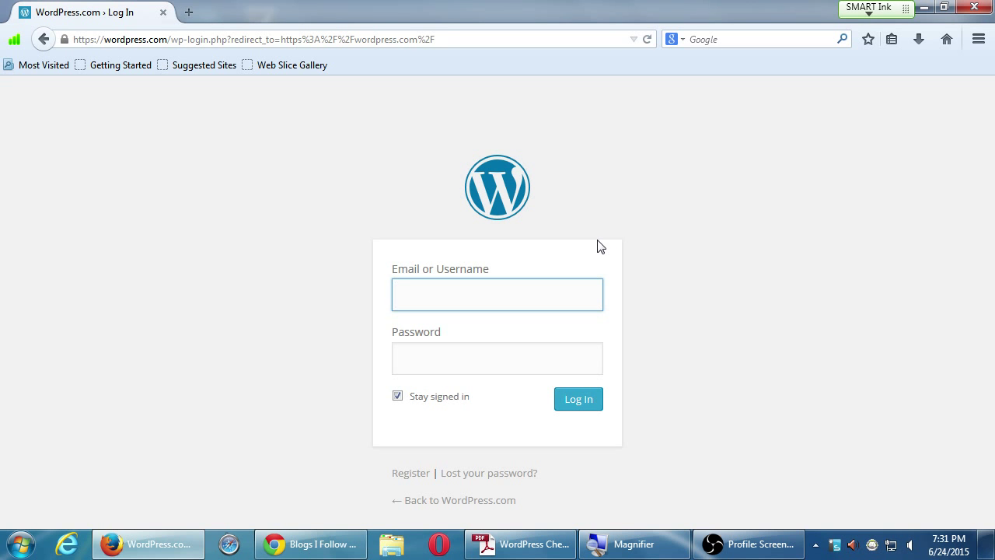
Close Firefox, switch to the signed-in WordPress.com session in Chrome and open My Sites
click(974, 7)
click(252, 544)
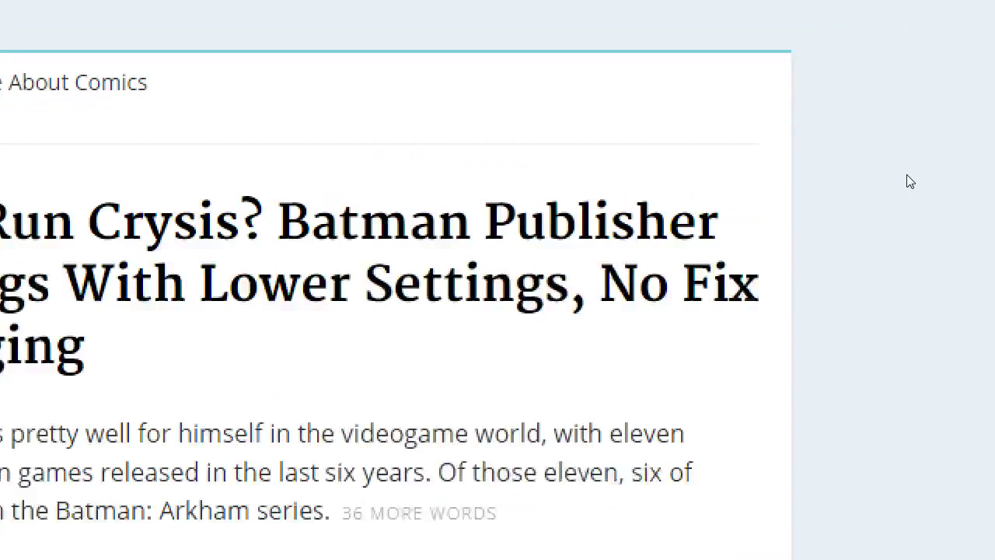
scroll(79, 161, up, 1)
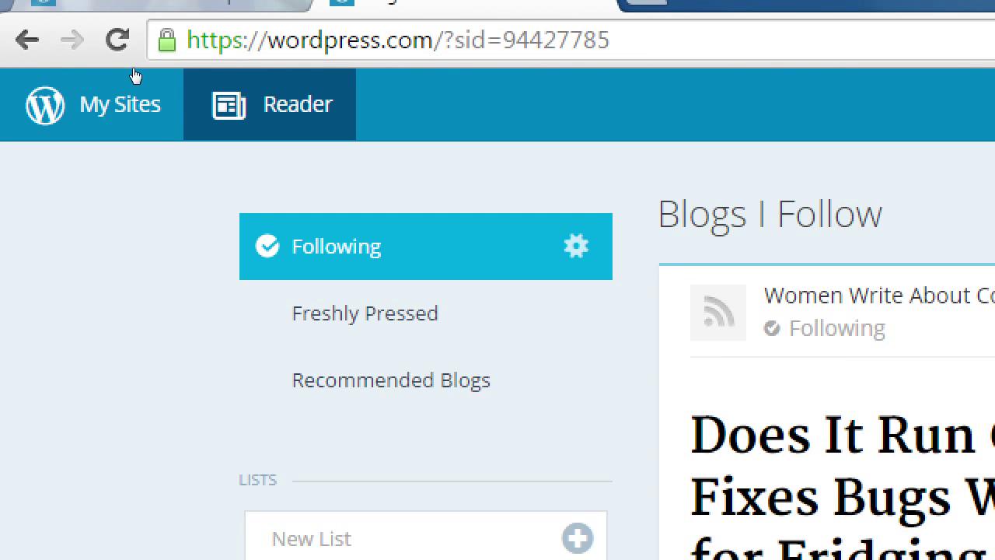
click(46, 78)
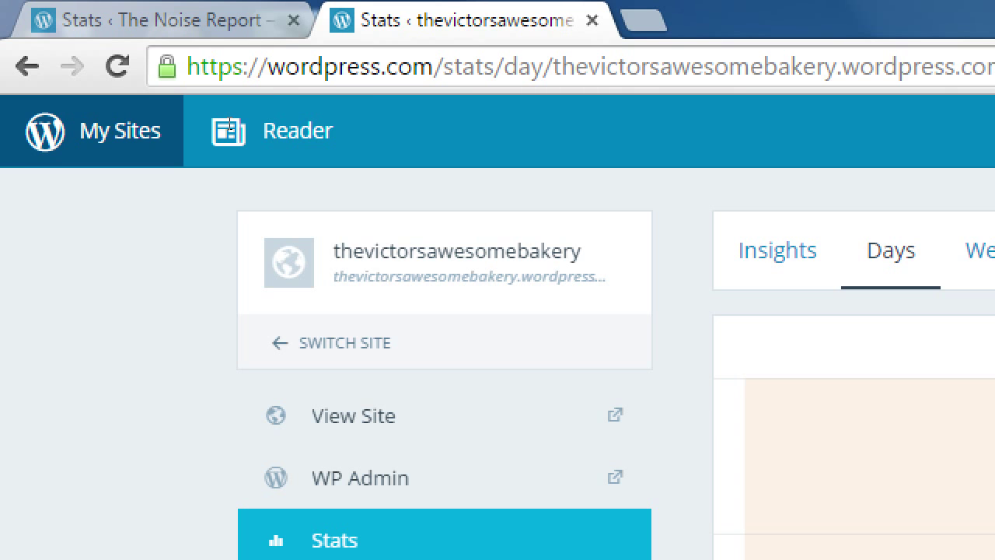
Switch the current site to All My Sites and back to the bakery site
click(154, 159)
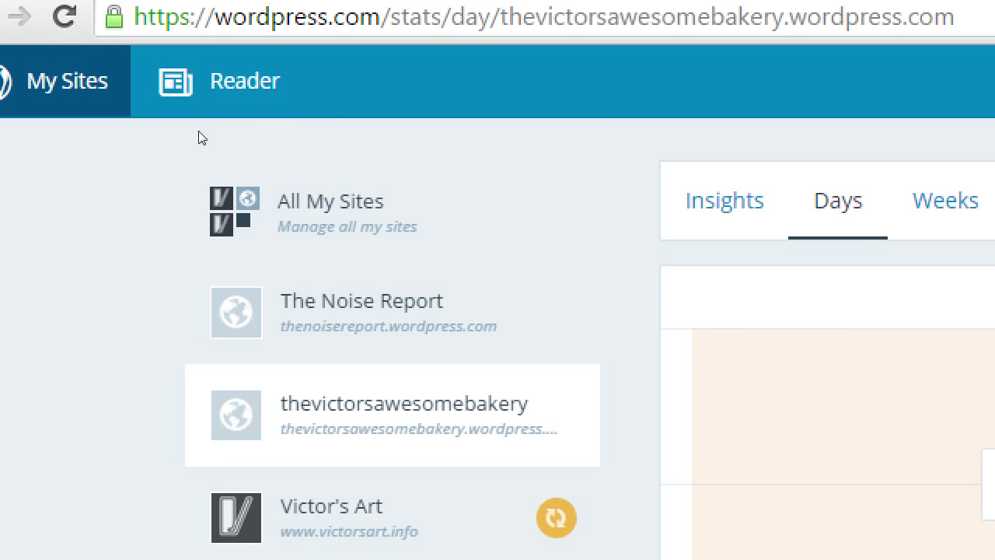
click(200, 200)
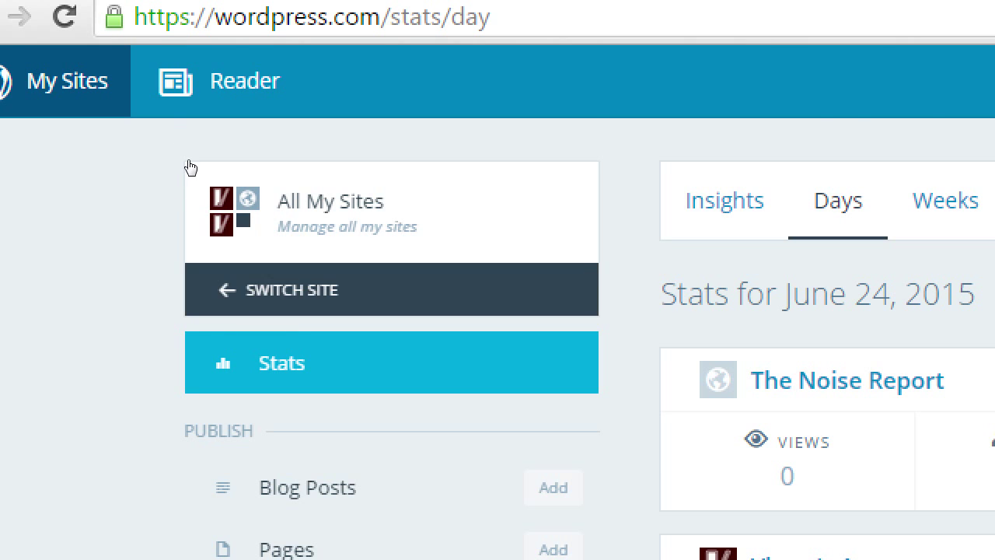
click(189, 168)
scroll(78, 260, down, 1)
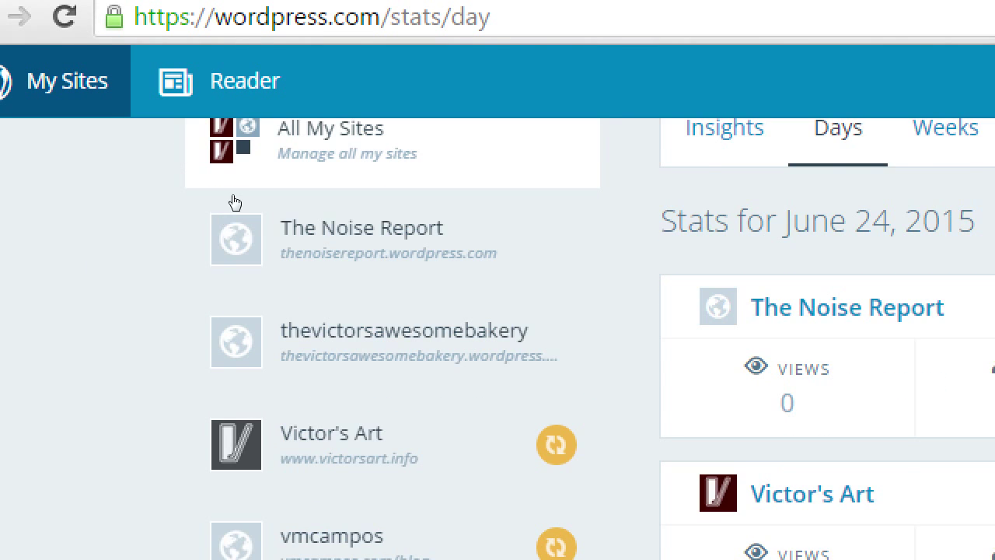
click(350, 342)
click(45, 150)
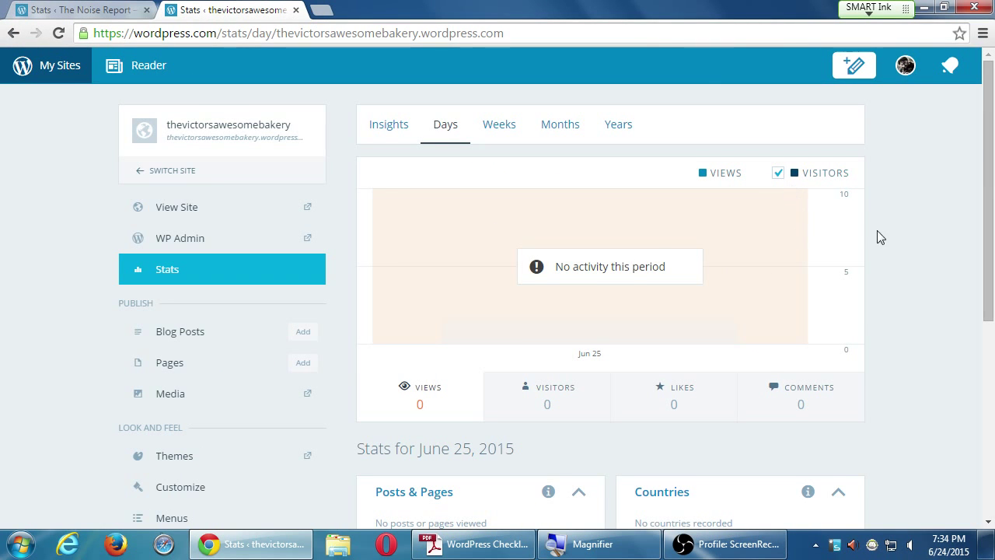
Examine the bakery site's daily stats page and the management options listed beside it
scroll(883, 246, down, 3)
scroll(890, 264, down, 2)
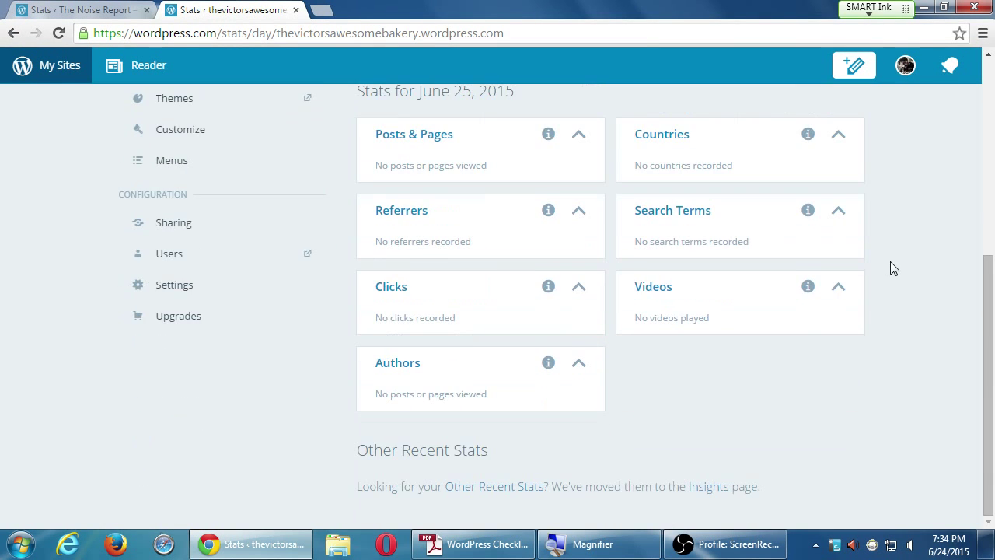
scroll(893, 268, up, 4)
scroll(895, 274, up, 2)
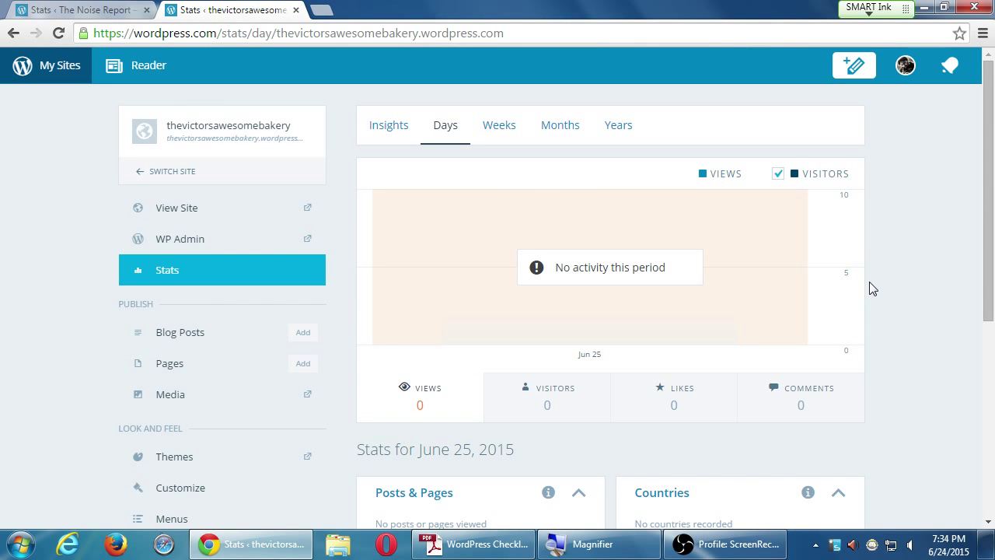
scroll(976, 311, down, 3)
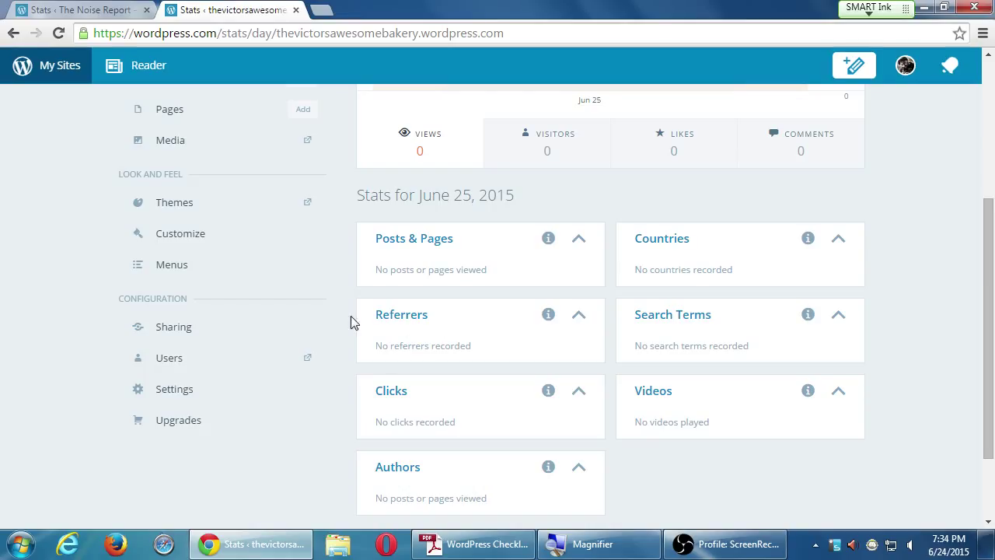
scroll(355, 324, up, 3)
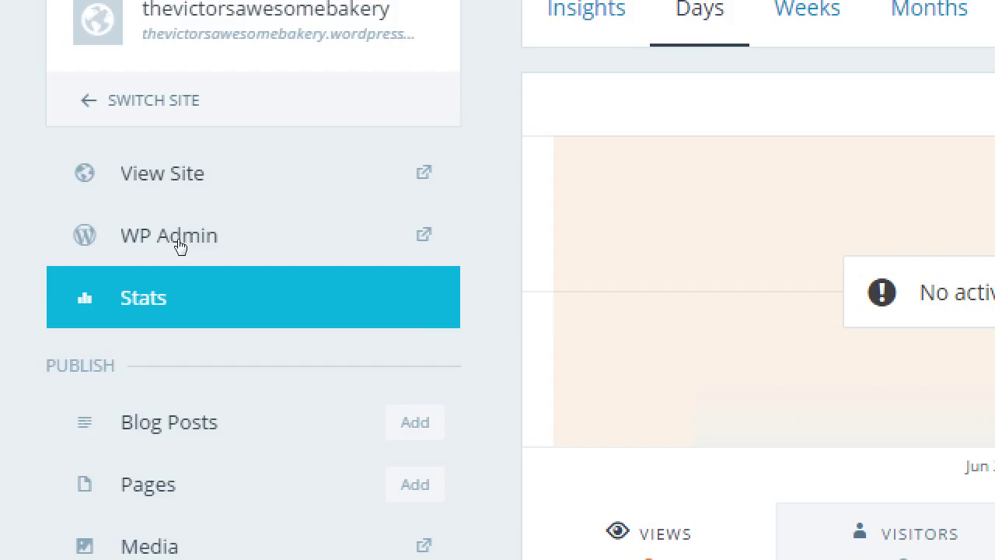
Open the bakery site's WP Admin dashboard and go to its Reading settings
click(180, 246)
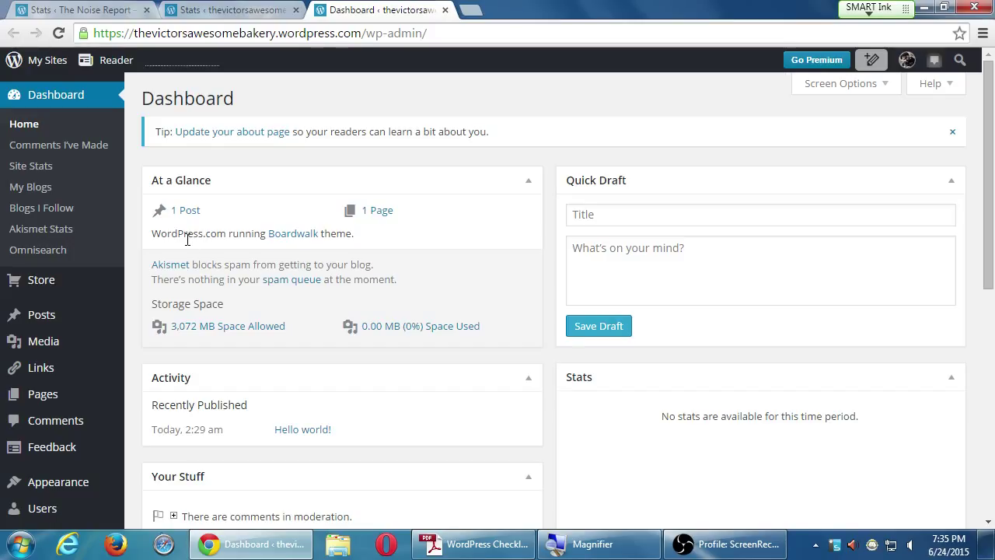
scroll(69, 295, down, 6)
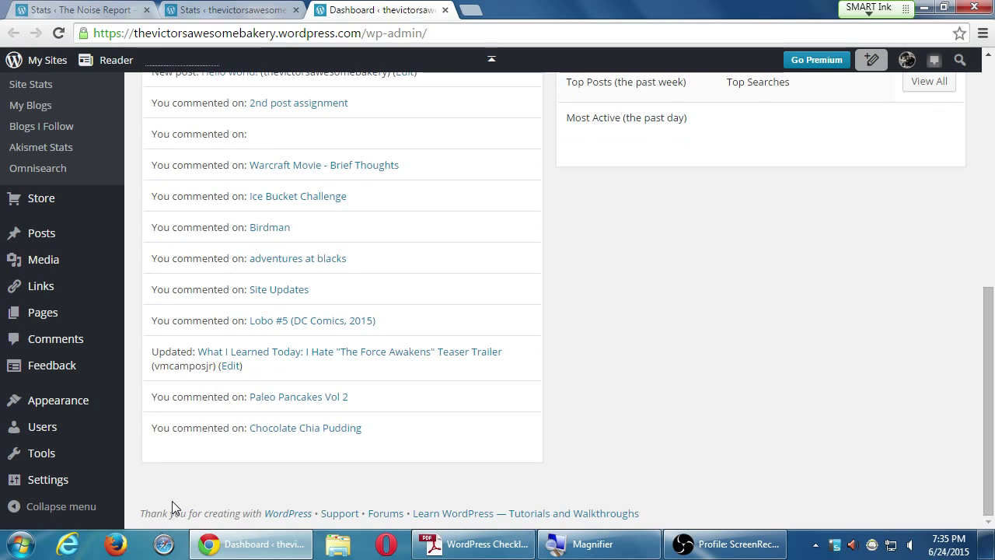
mouse_move(73, 488)
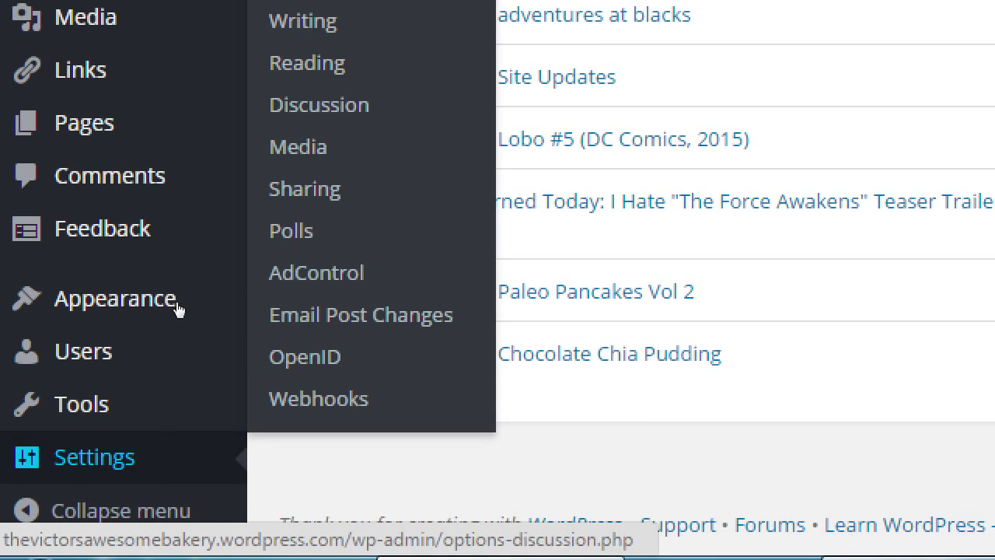
key(Tab)
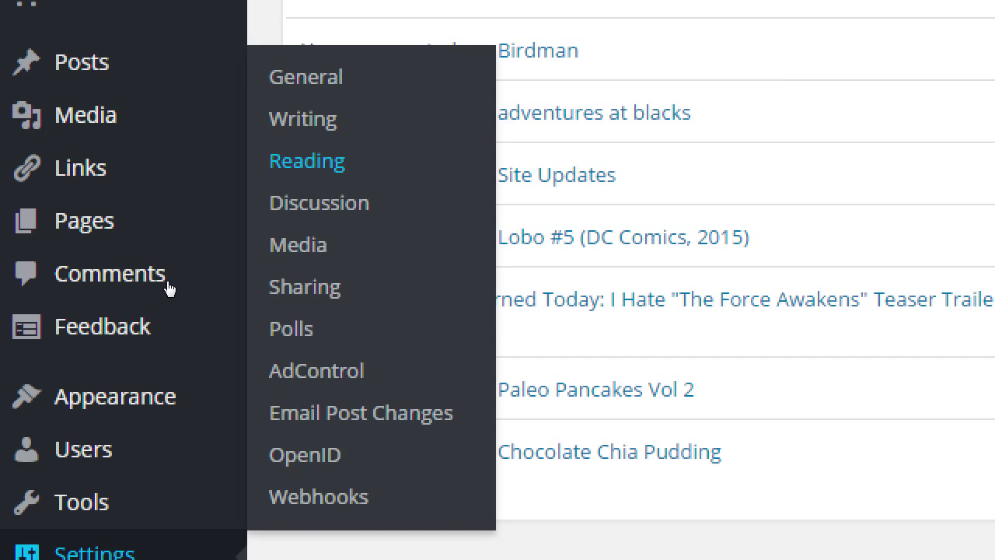
key(Return)
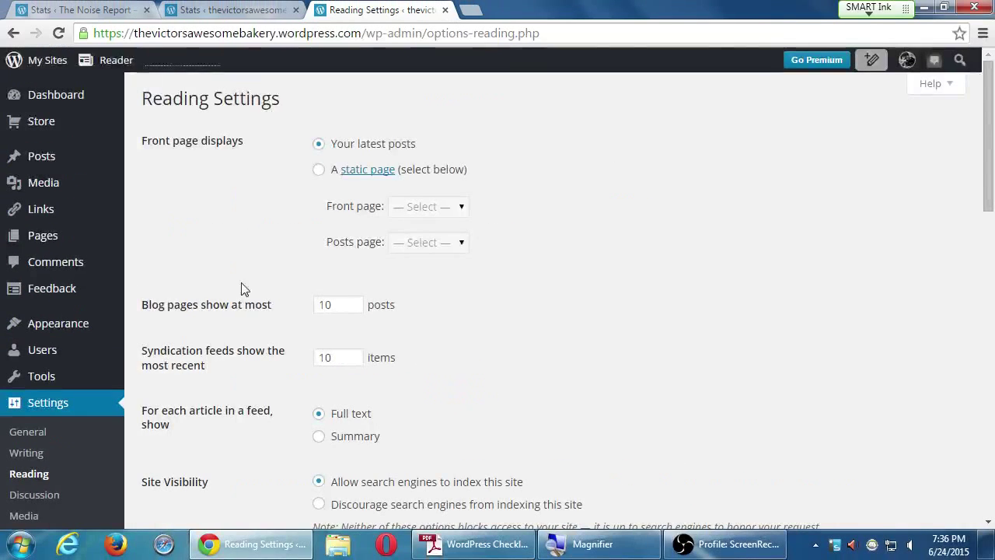
Preview the large and visually striking layout for related posts and turn that option back off
scroll(560, 350, down, 8)
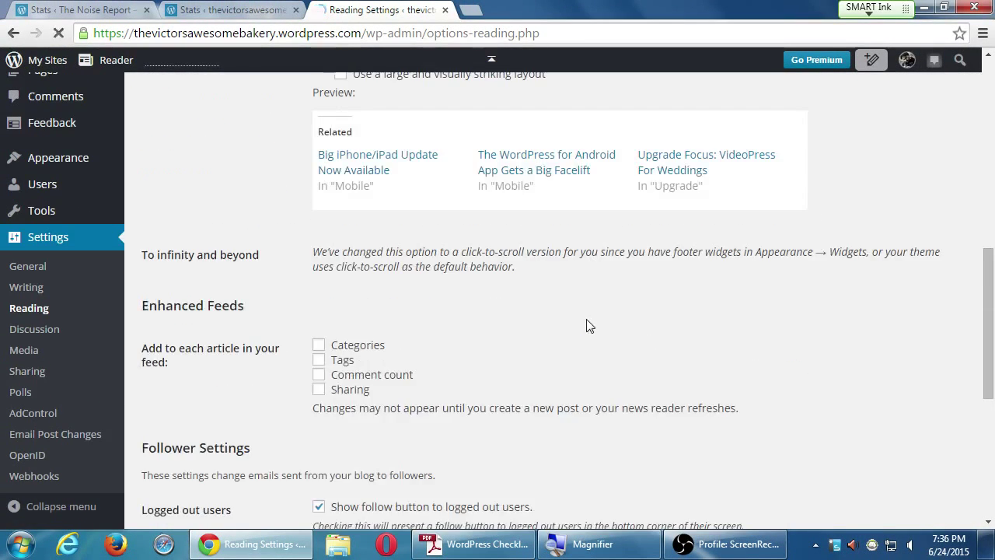
scroll(586, 326, up, 1)
scroll(590, 325, up, 1)
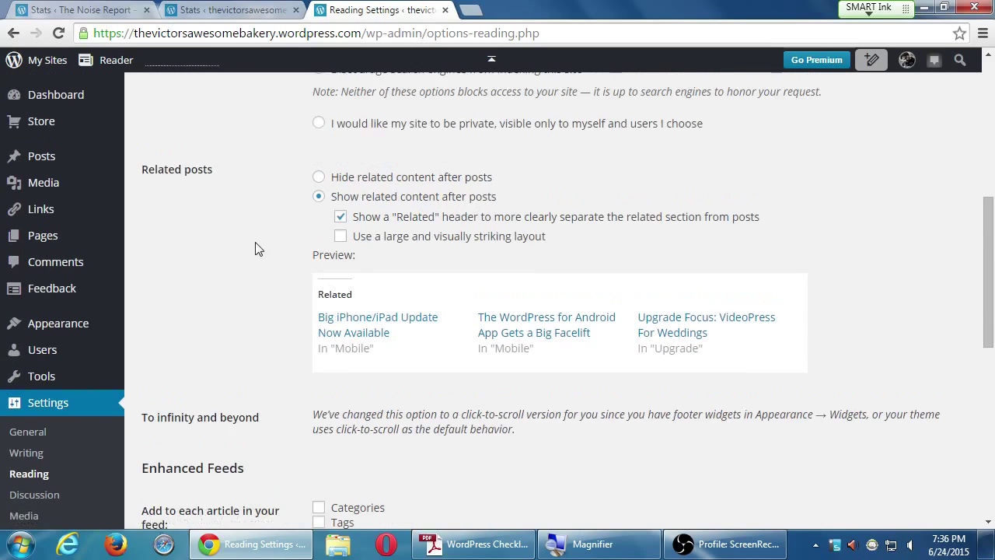
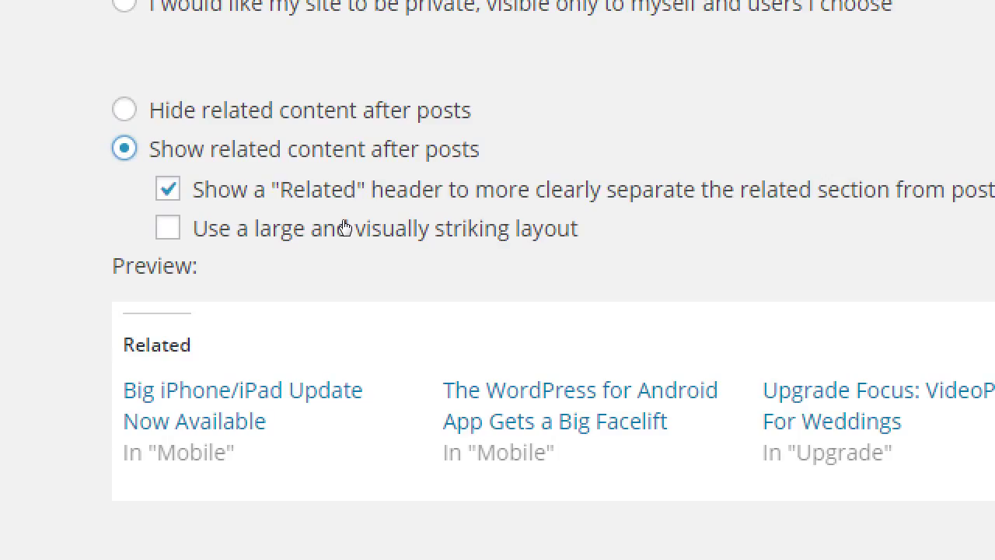
click(344, 226)
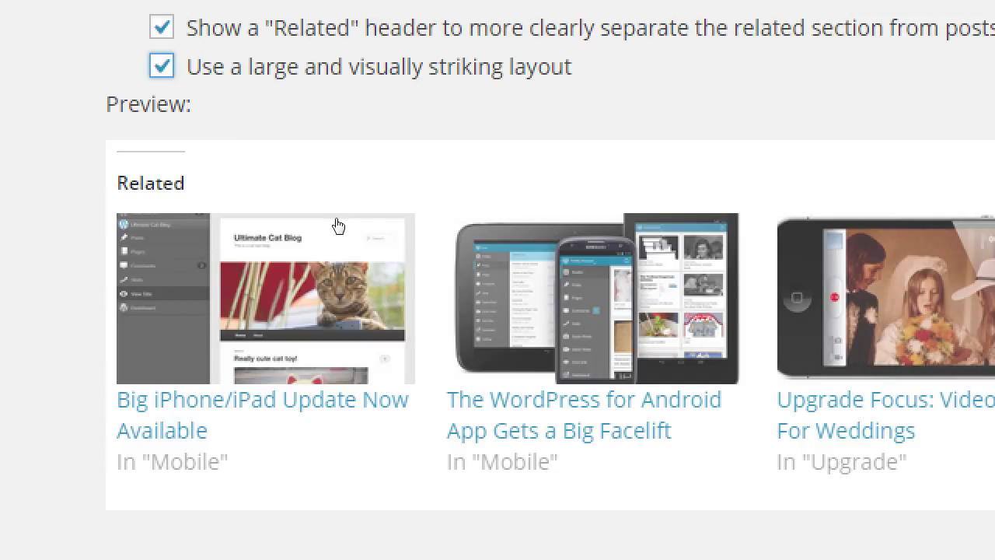
key(space)
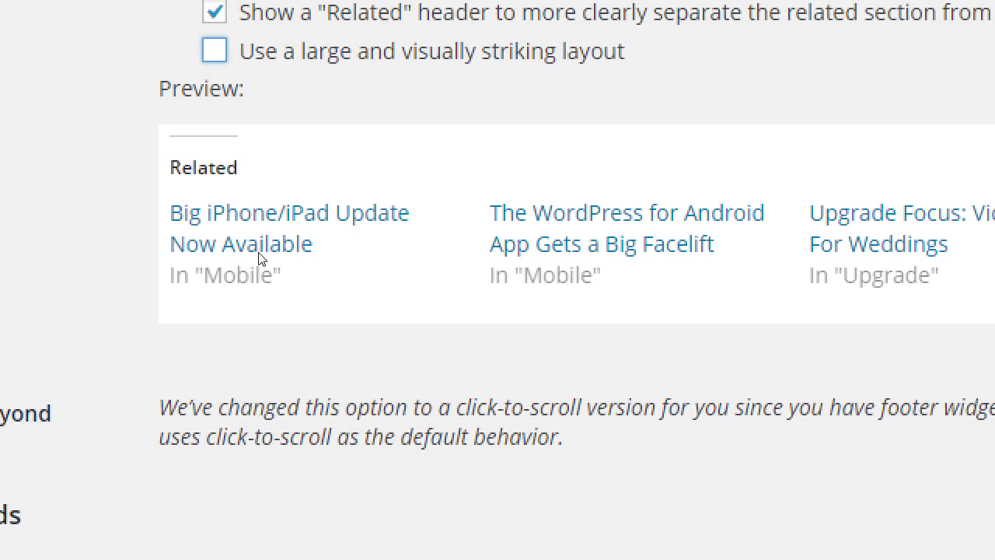
Turn on the large and visually striking layout for related posts and save the Reading settings
key(space)
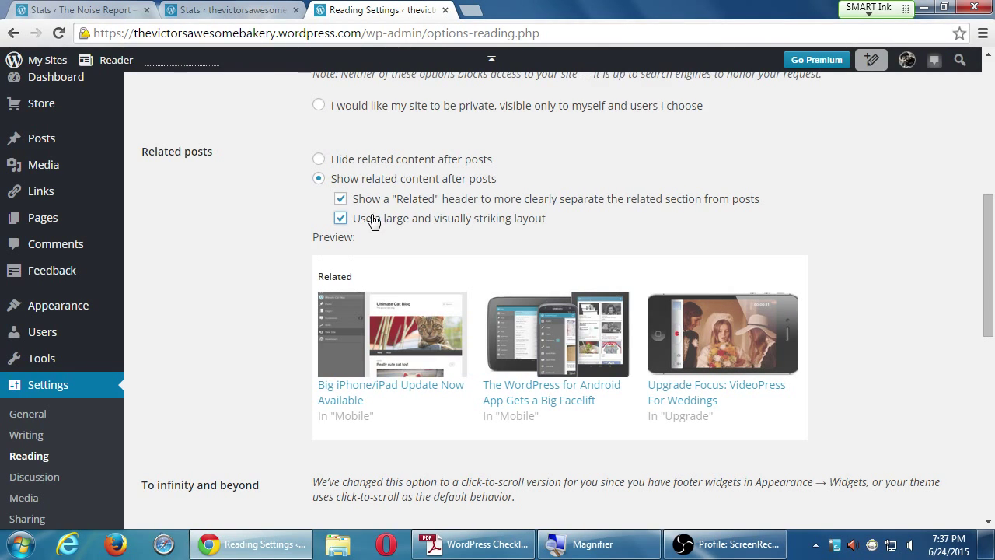
click(340, 218)
click(341, 218)
scroll(288, 273, up, 1)
scroll(288, 272, down, 2)
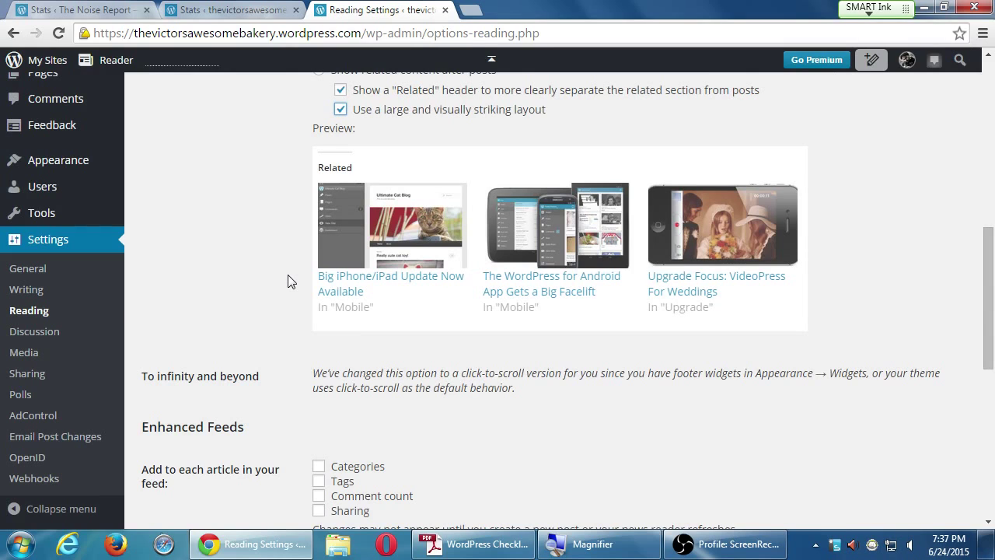
scroll(287, 278, up, 3)
scroll(288, 277, up, 2)
scroll(288, 276, down, 10)
scroll(293, 262, down, 2)
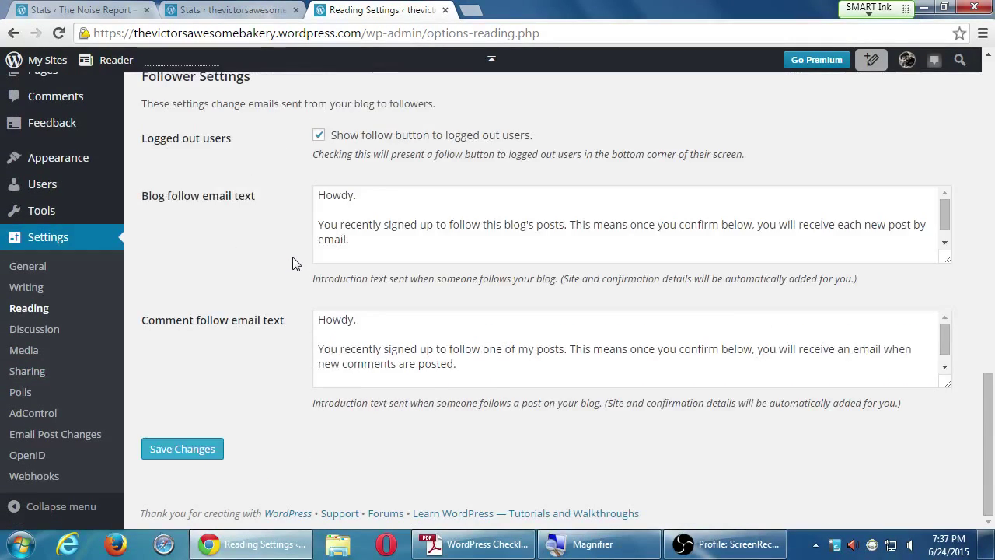
click(183, 450)
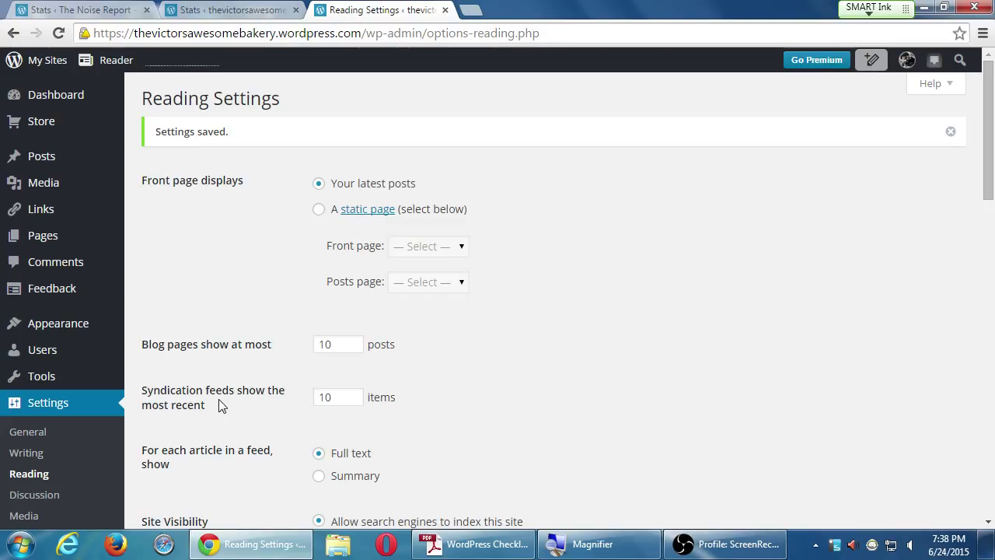
Review the saved Reading settings, from the front page display down to related posts and feed options
scroll(569, 427, down, 3)
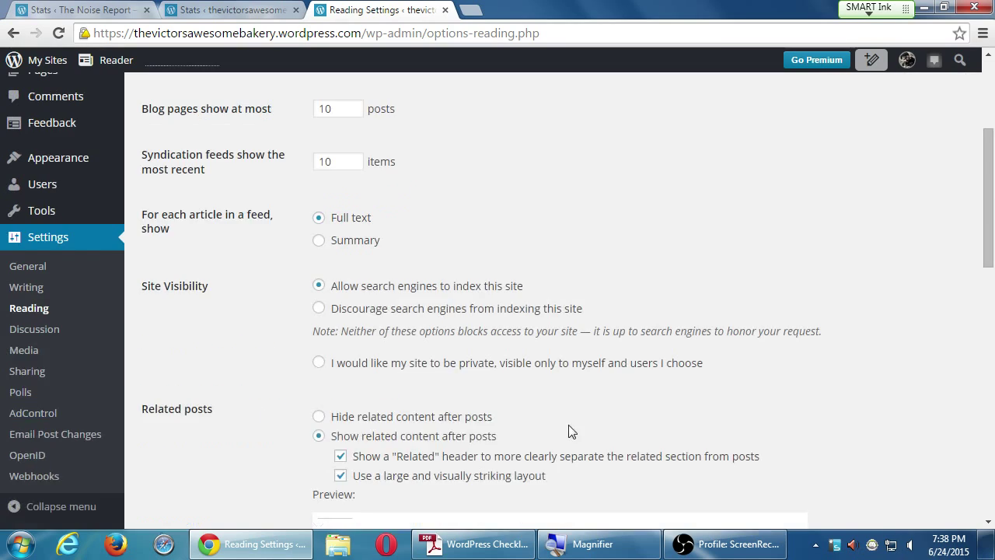
scroll(571, 428, down, 1)
scroll(580, 424, down, 3)
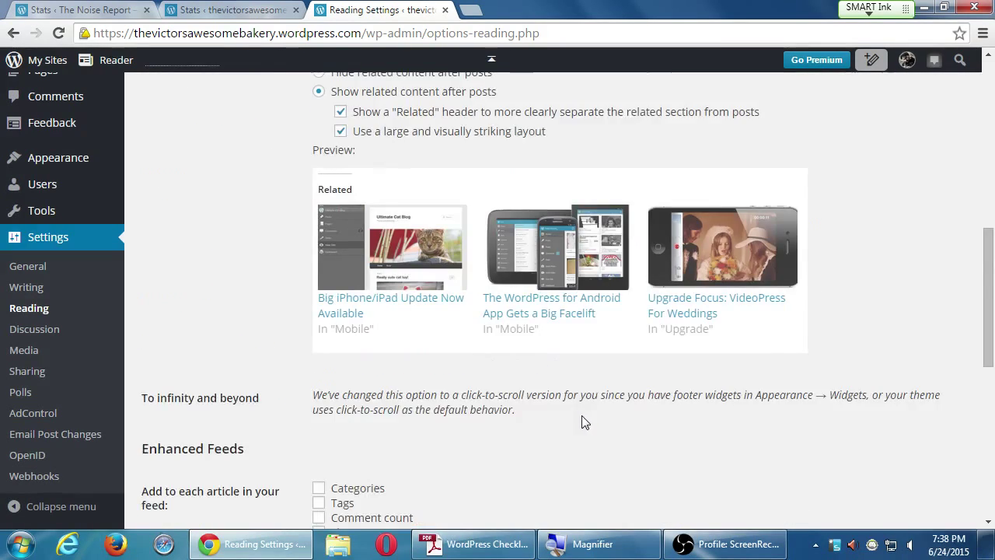
scroll(586, 416, down, 6)
scroll(588, 406, up, 7)
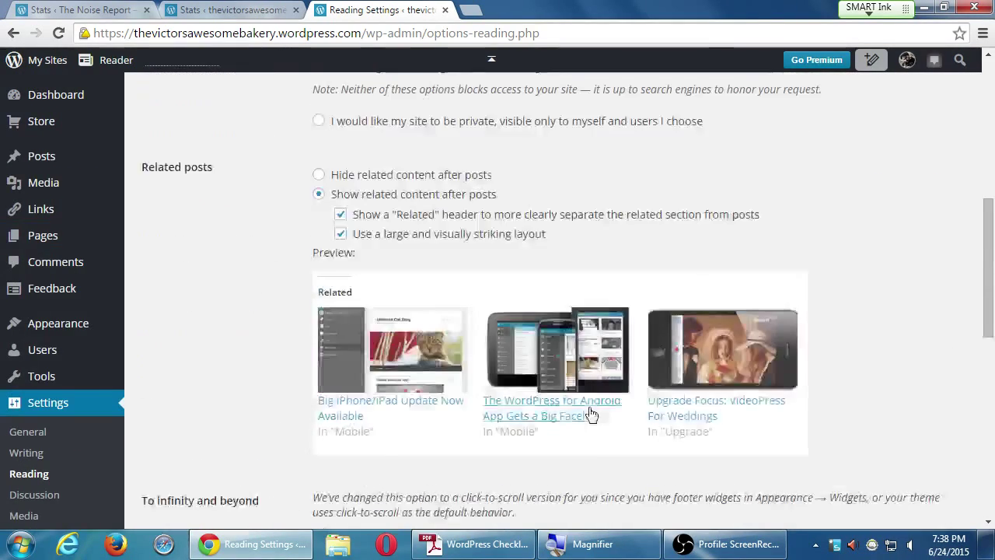
scroll(591, 414, up, 6)
scroll(594, 410, down, 1)
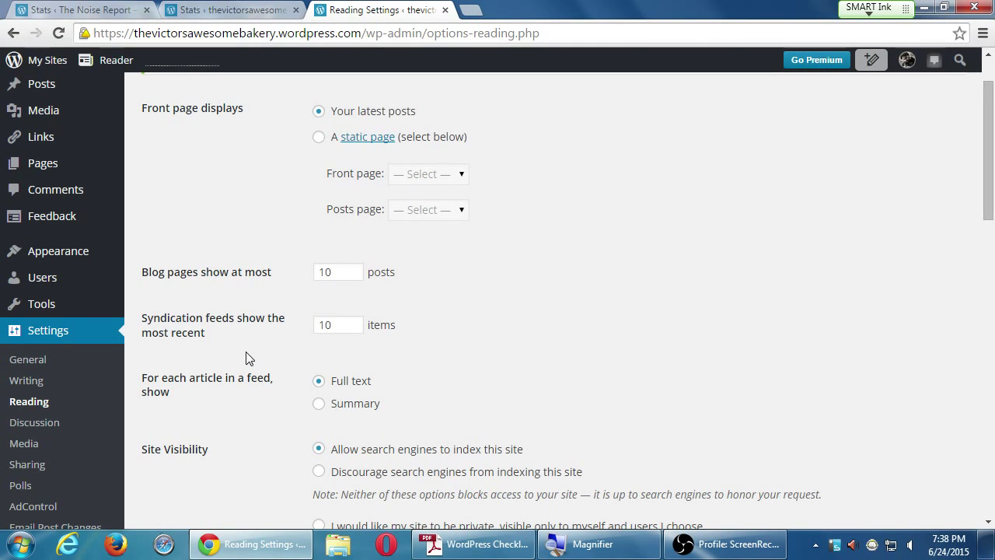
Open the site's Sharing settings and look at the Publicize section with its social network connections
key(super+plus)
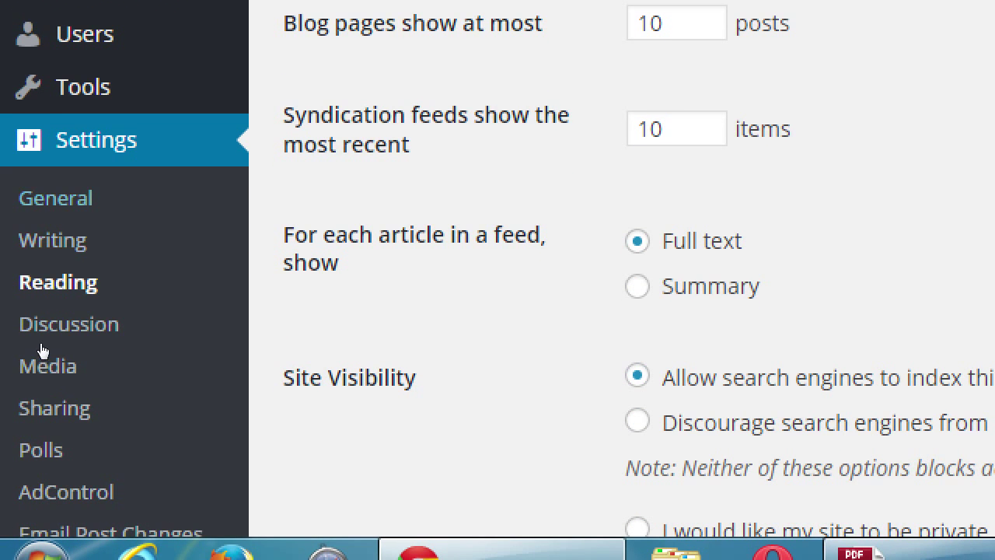
click(32, 462)
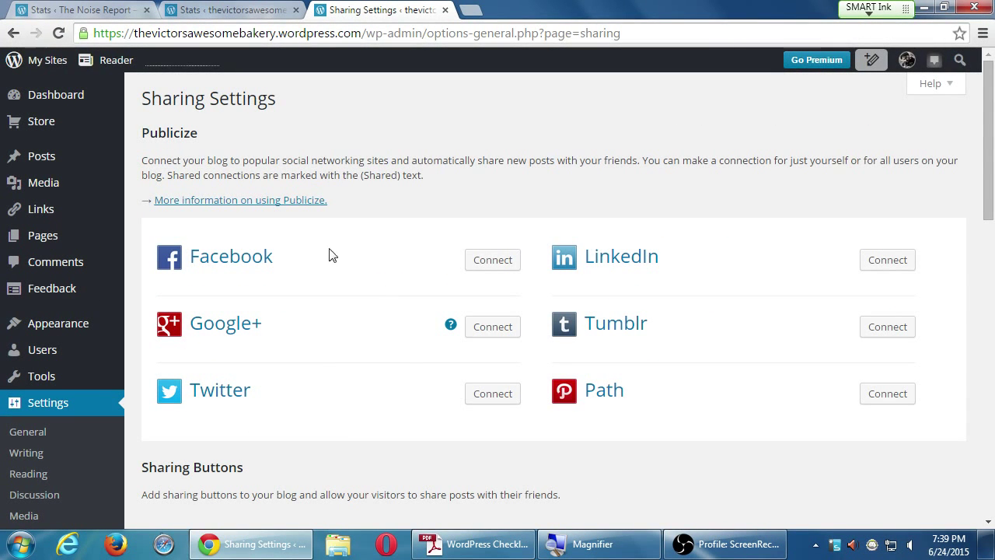
drag(169, 132, 217, 130)
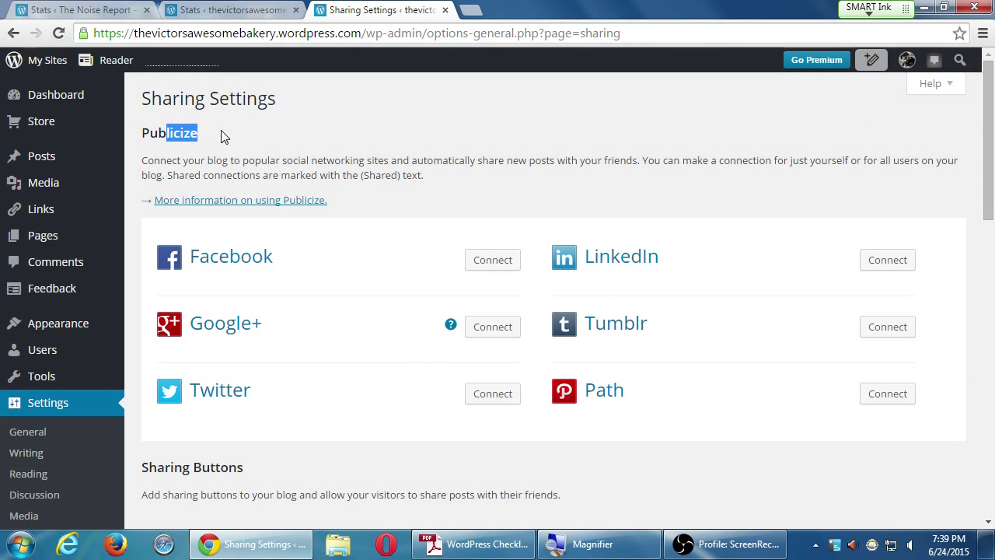
click(262, 158)
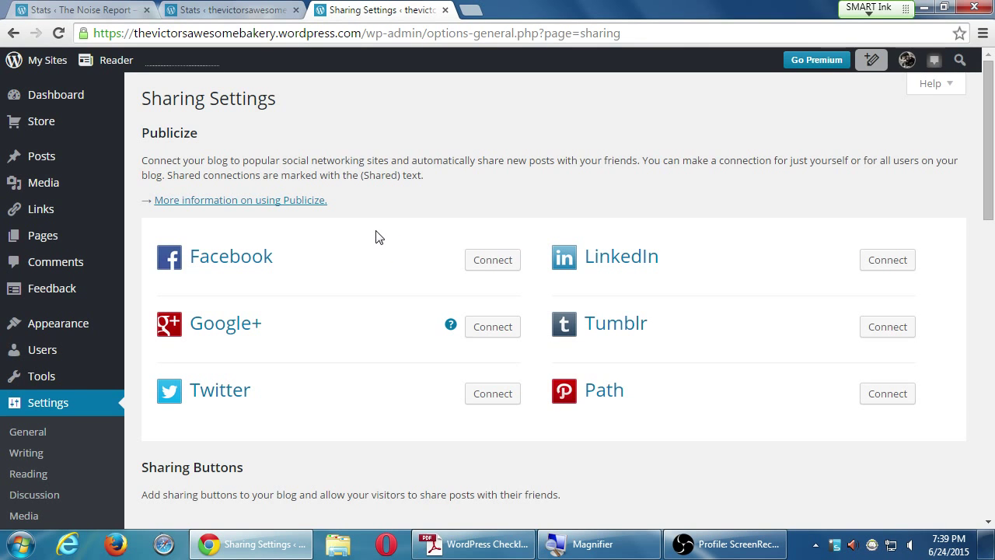
Add the Pinterest sharing button to the enabled services, between Press This and Twitter
scroll(374, 232, down, 2)
scroll(373, 232, down, 3)
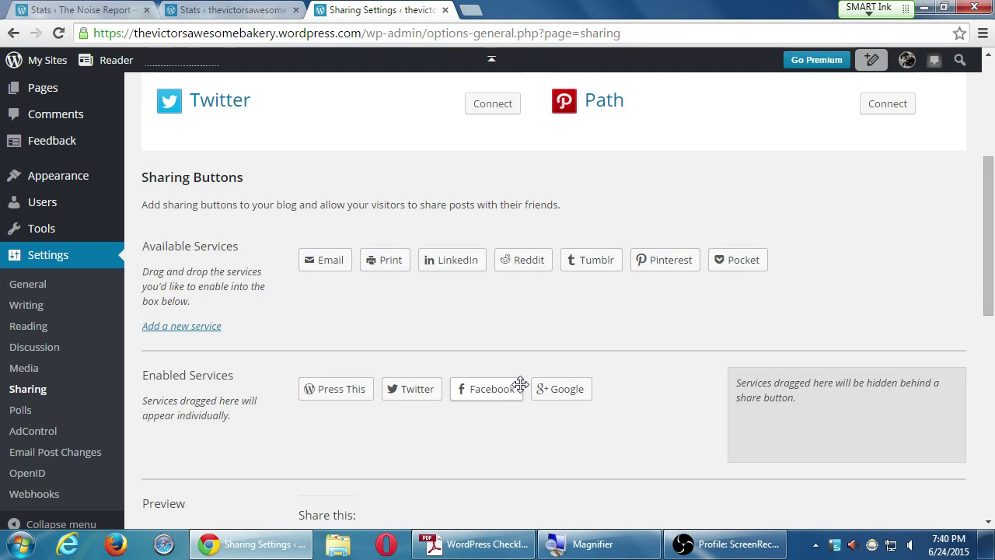
scroll(521, 385, down, 1)
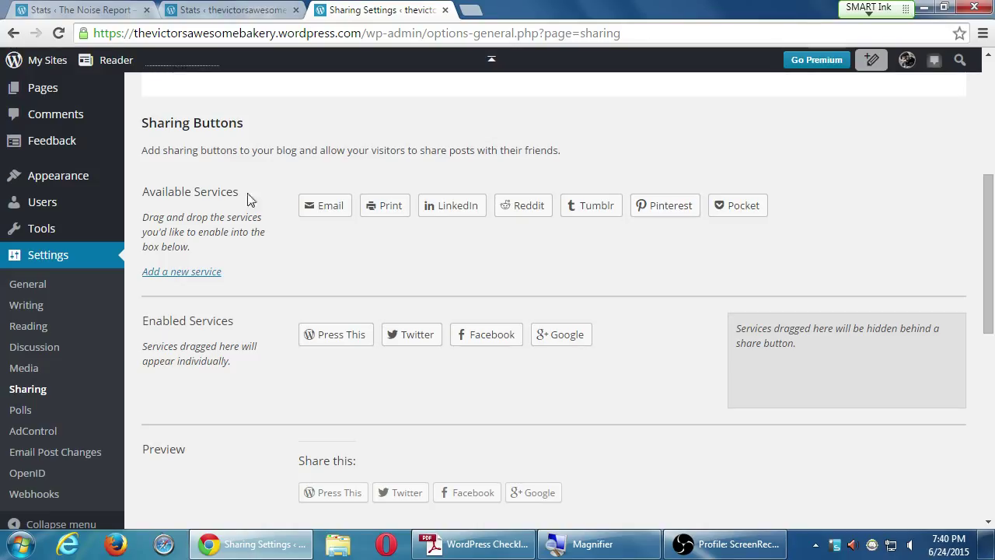
drag(657, 206, 383, 332)
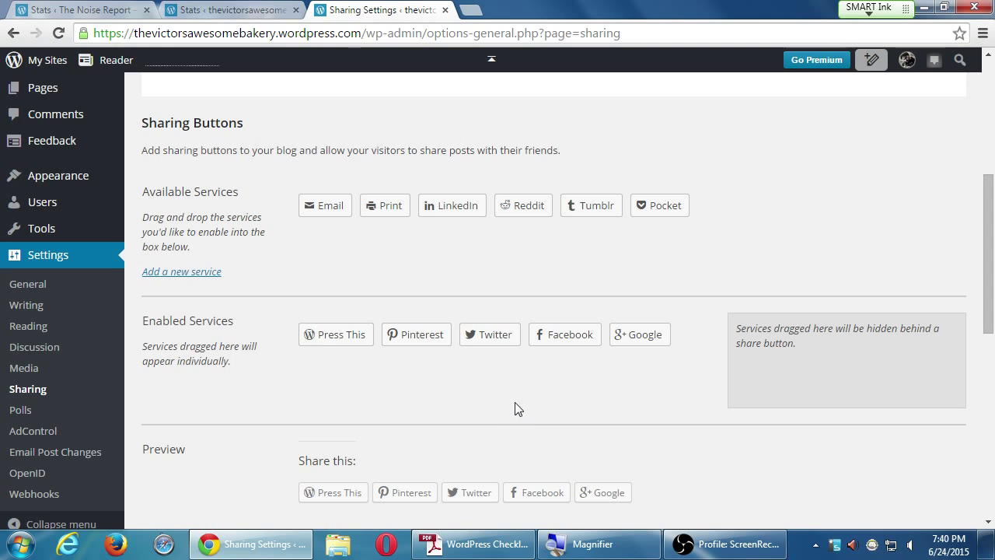
scroll(527, 399, down, 2)
scroll(529, 400, up, 1)
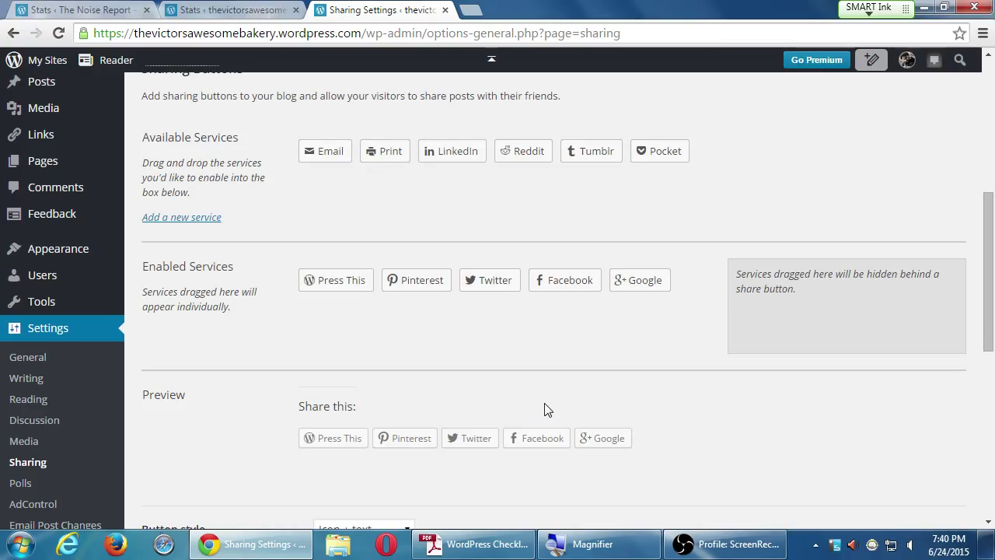
Look over the Writing settings and go to the Discussion settings
click(32, 378)
scroll(271, 340, down, 5)
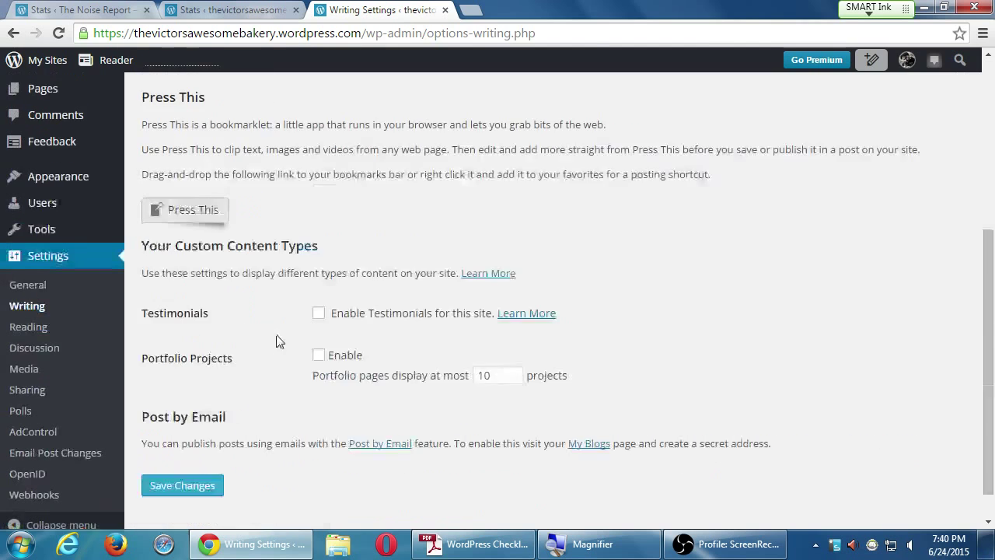
click(19, 329)
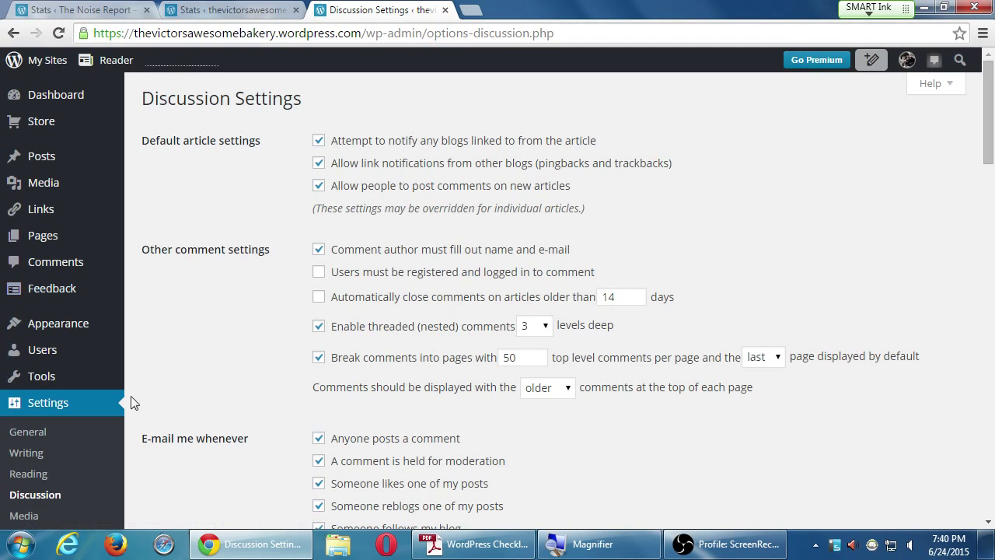
Require comments to be manually approved before they appear and save the Discussion settings
scroll(90, 448, down, 1)
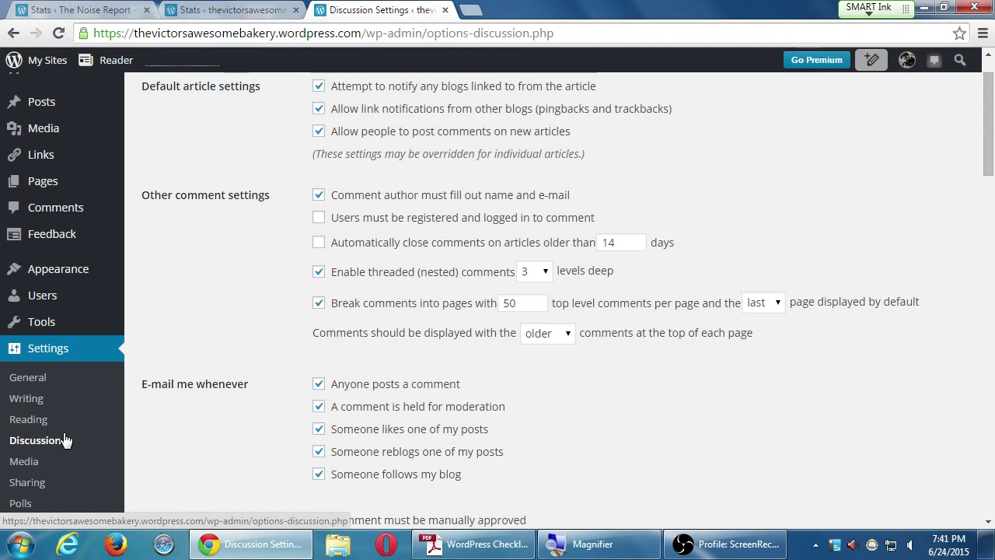
scroll(168, 444, down, 3)
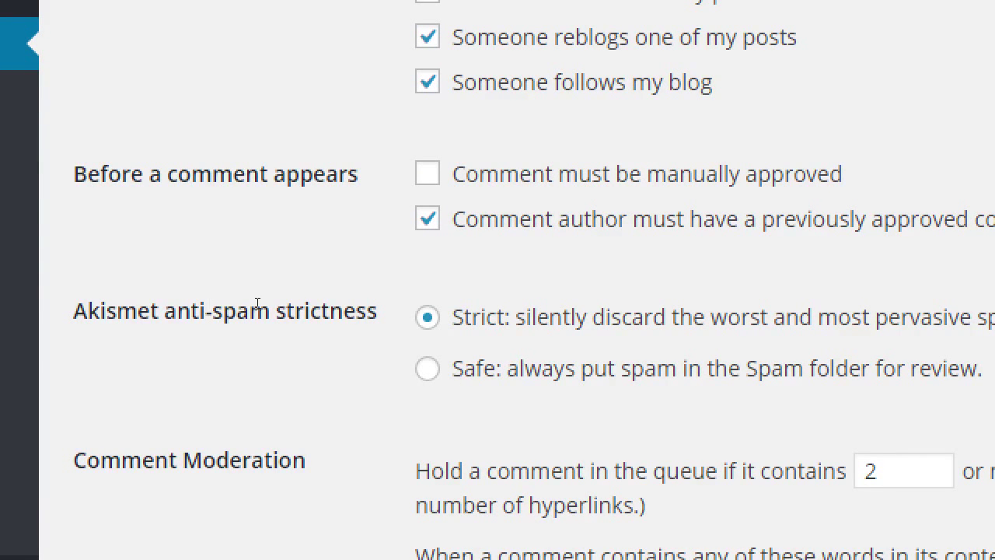
key(space)
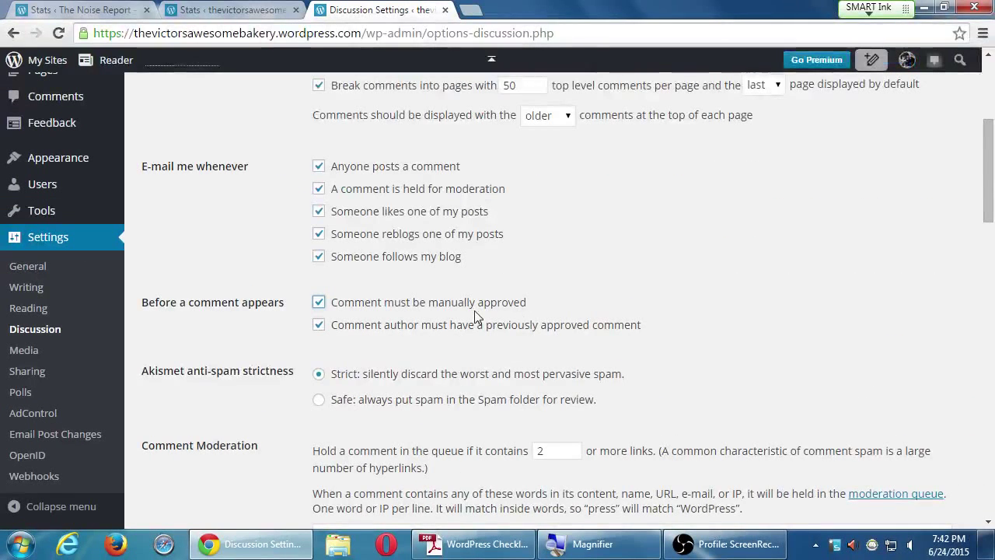
scroll(370, 304, down, 15)
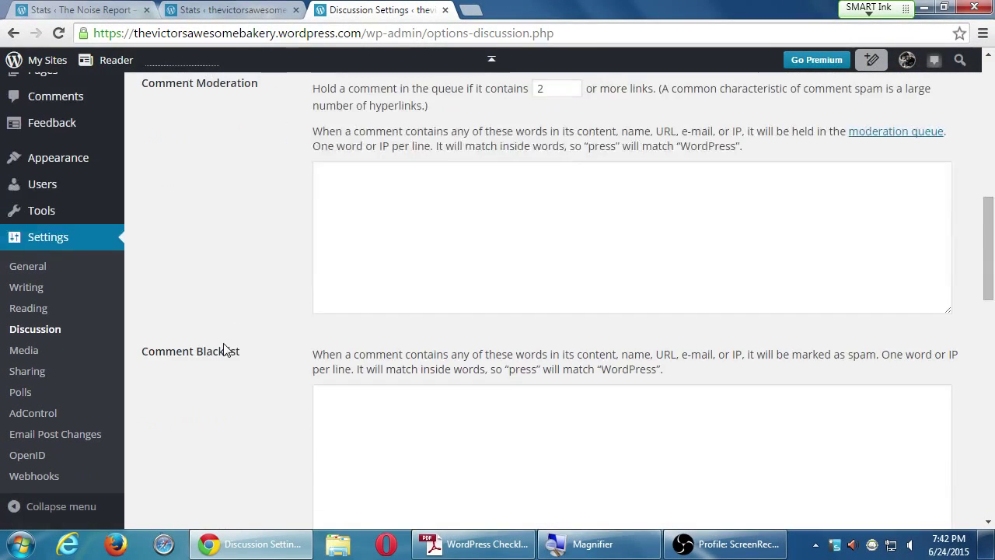
scroll(238, 346, down, 1)
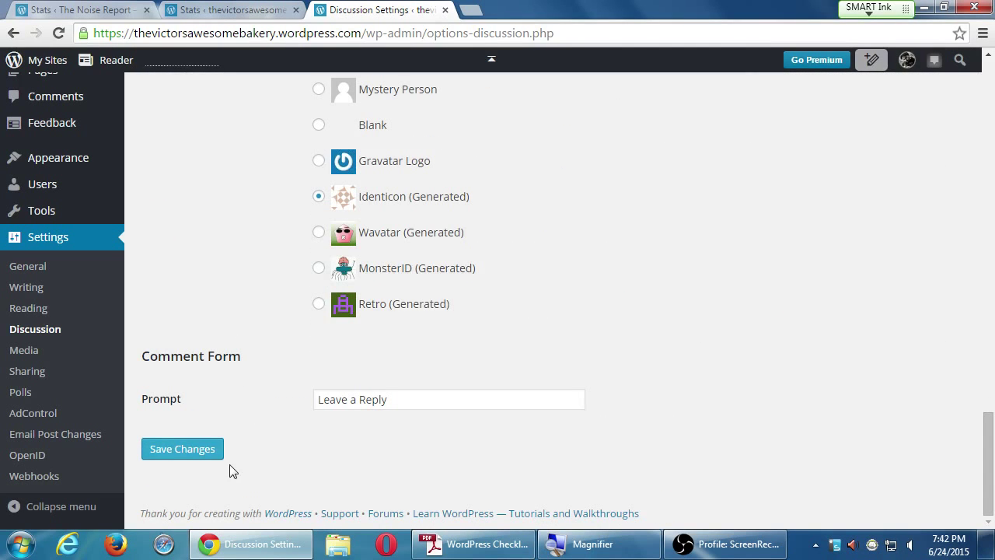
click(206, 457)
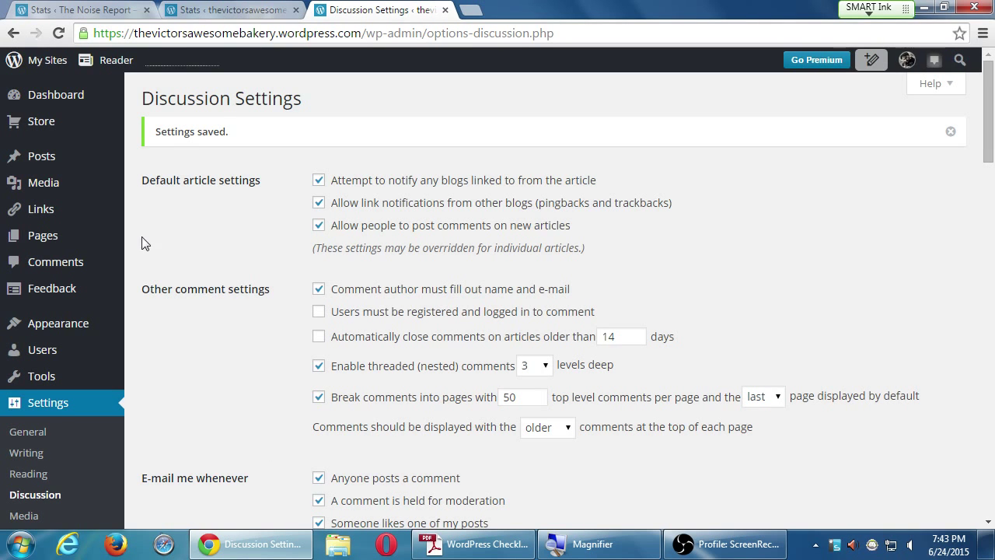
Start a new blog post and look over the editor's Categories, Tags, Featured Image and Likes and Shares boxes
mouse_move(94, 181)
mouse_move(69, 168)
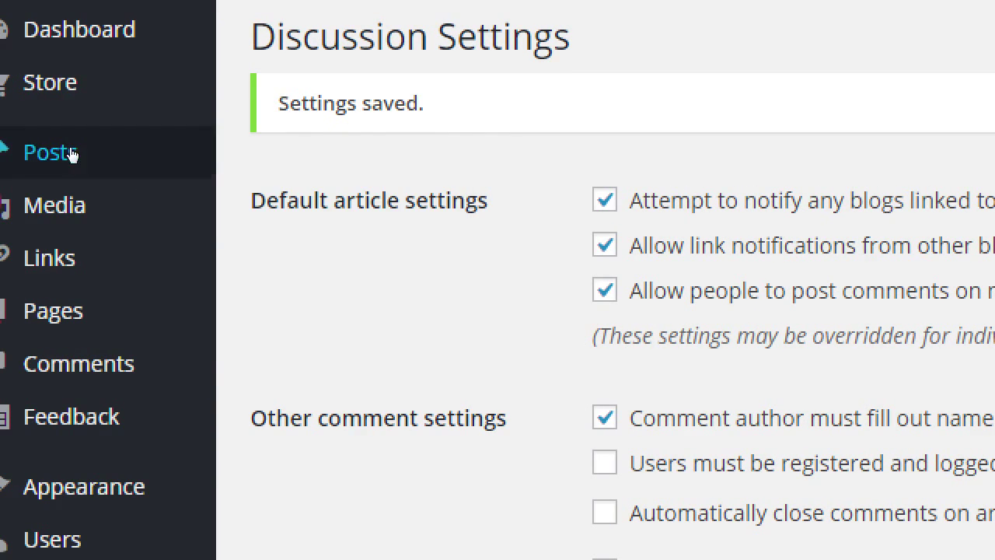
mouse_move(96, 158)
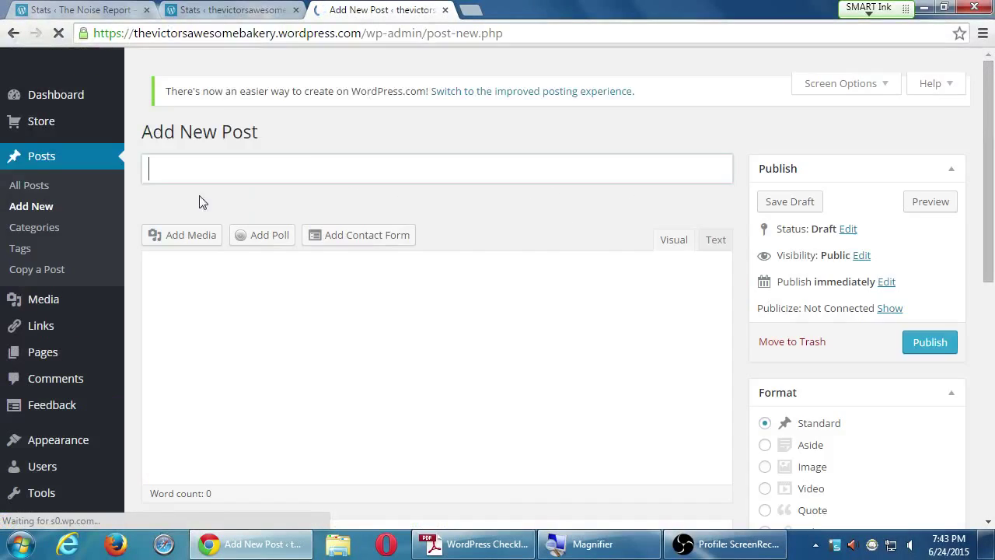
scroll(889, 334, down, 6)
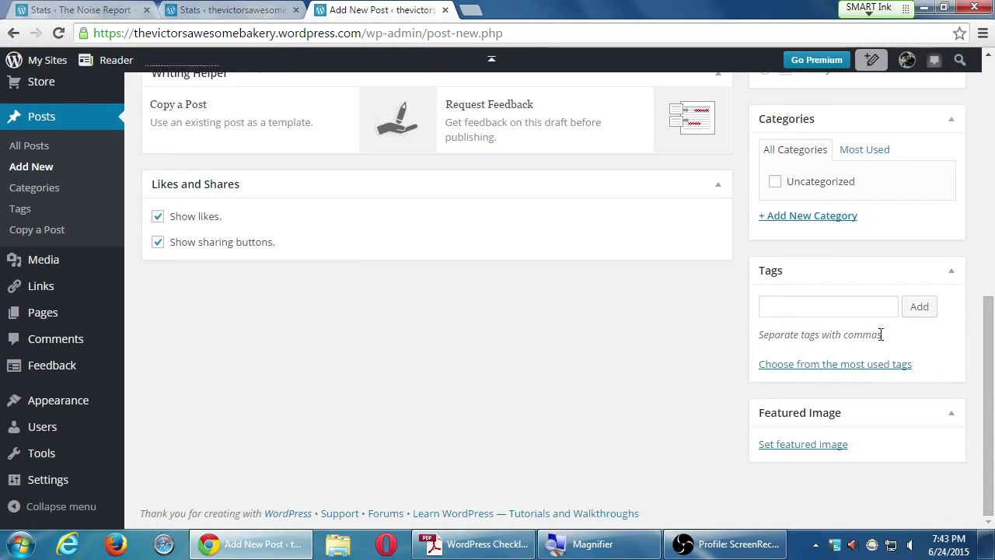
Enable the Excerpt box in the post editor's screen options and place the cursor in its text field
scroll(882, 333, up, 2)
scroll(884, 337, up, 5)
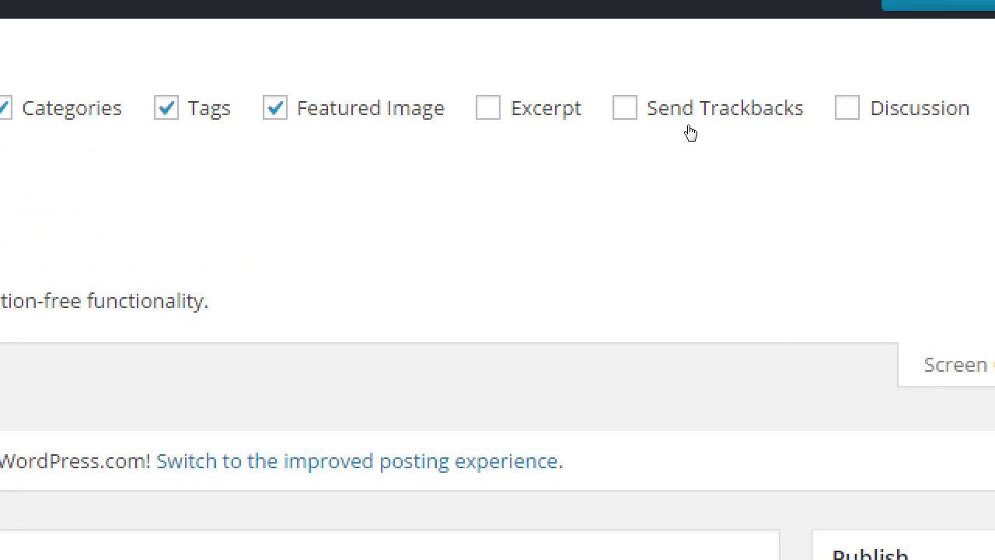
click(587, 117)
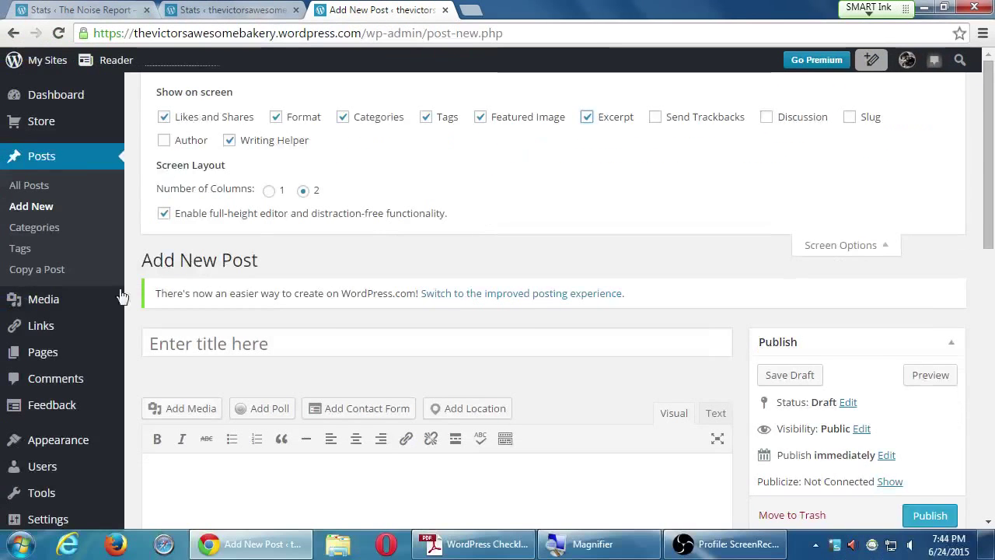
scroll(262, 412, down, 10)
click(325, 231)
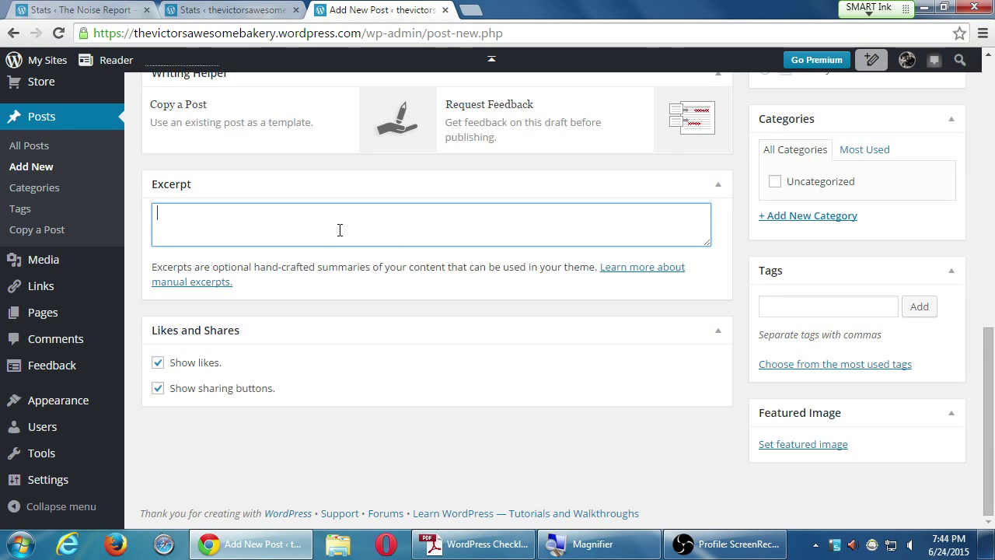
Enable the Discussion box in the post editor's screen options
scroll(340, 230, up, 10)
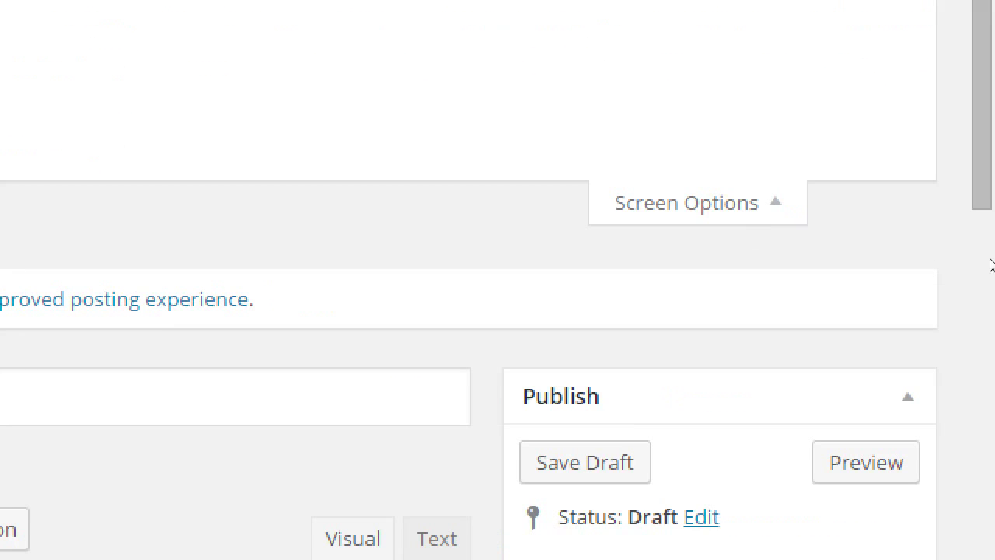
click(687, 203)
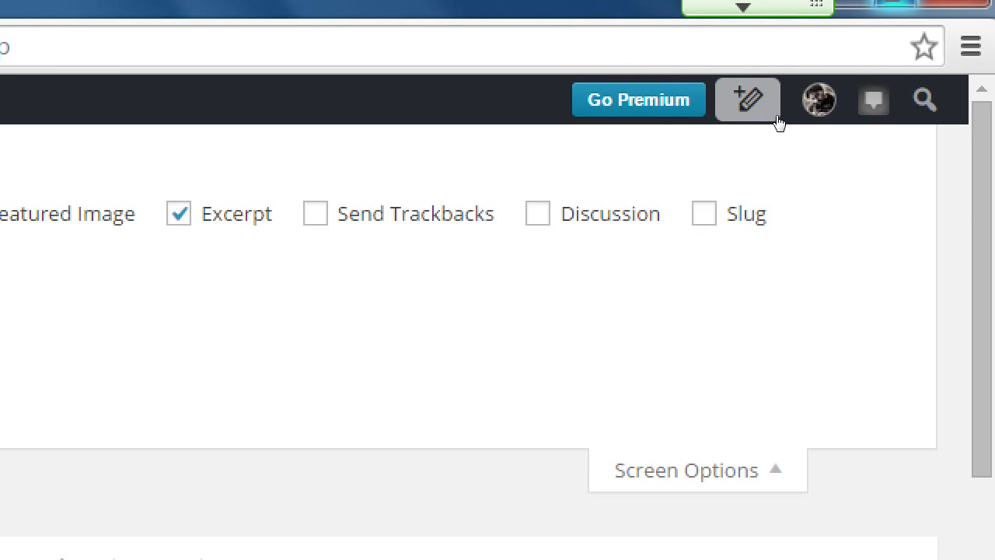
key(space)
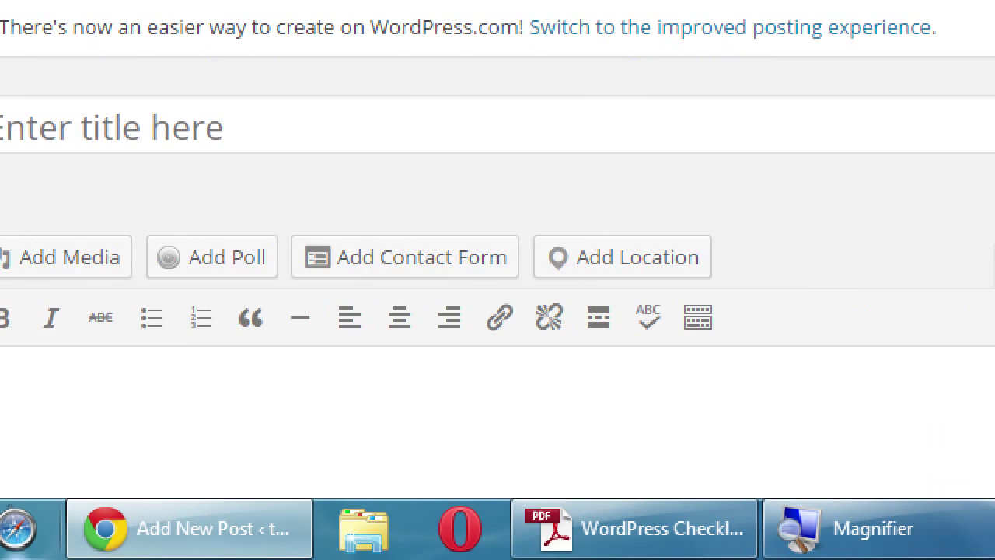
Disable comments for the new post in its Discussion box
scroll(206, 371, down, 10)
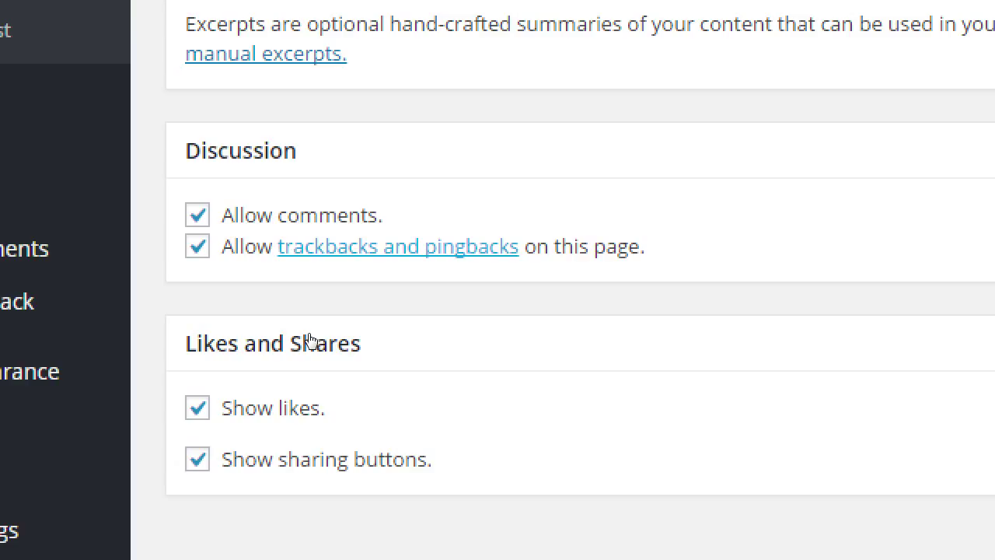
key(shift+Tab)
key(shift+Tab)
key(shift+Tab)
key(space)
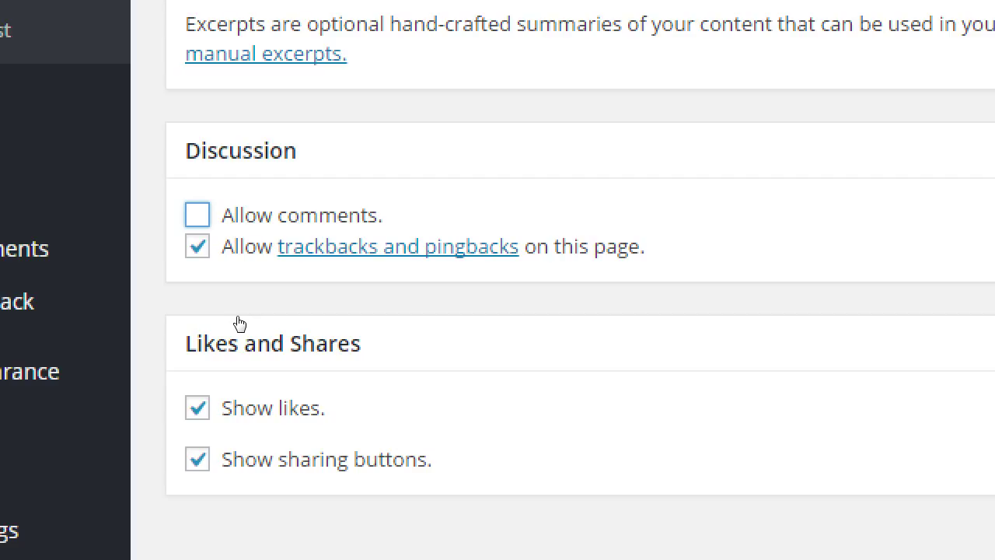
Allow comments for the new post again and enable the Author box in the post editor's screen options
key(space)
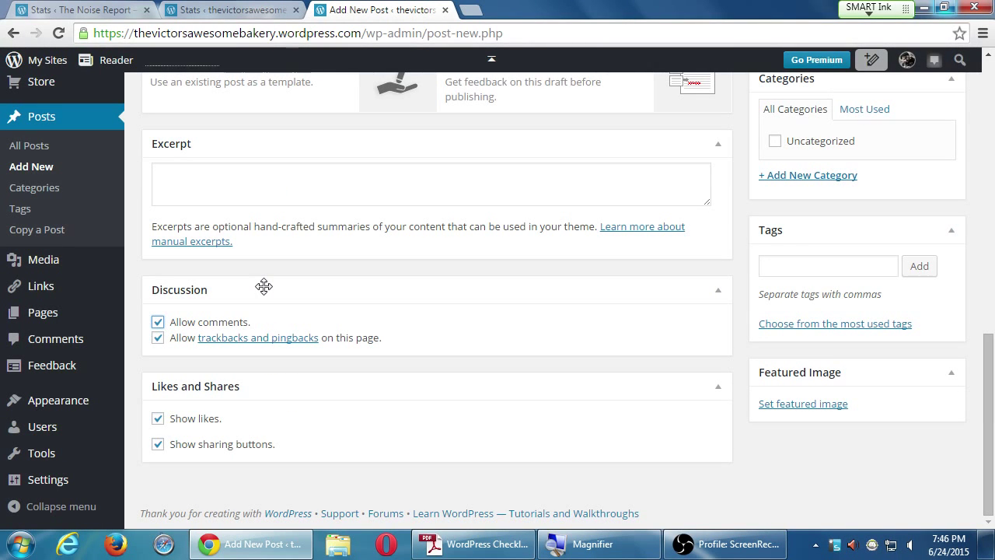
scroll(873, 378, up, 10)
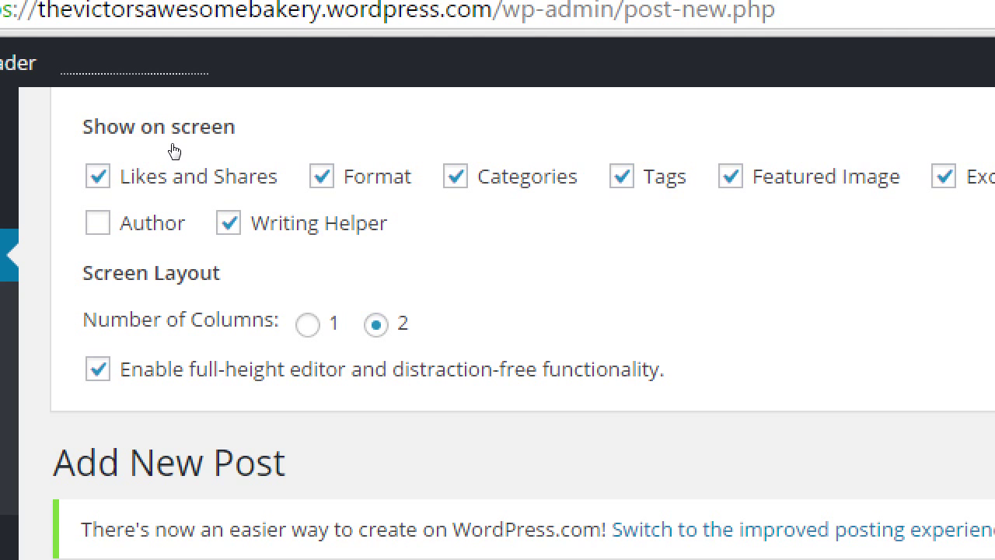
key(space)
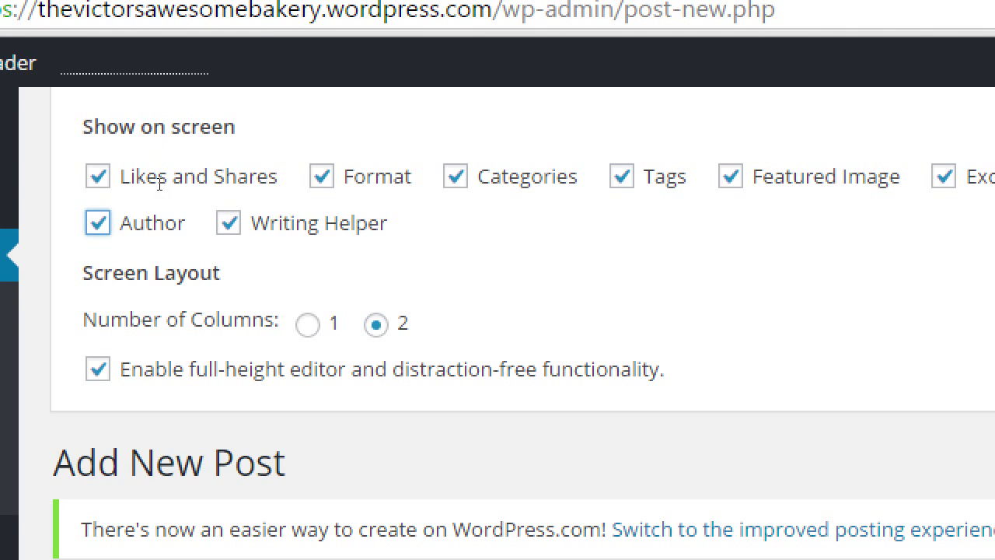
scroll(156, 268, down, 15)
scroll(153, 274, down, 1)
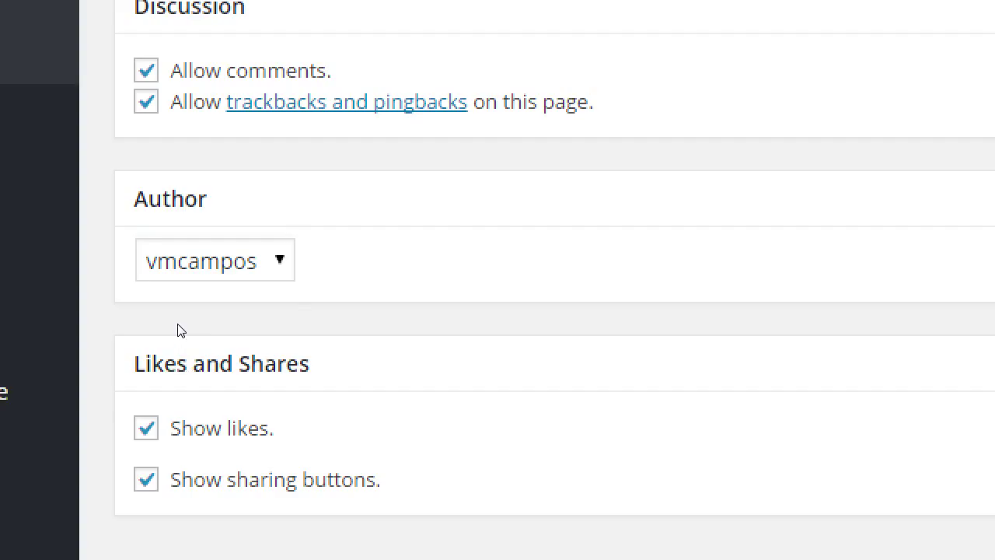
Open the Author box's list to examine which authors are available for the post
key(alt+Down)
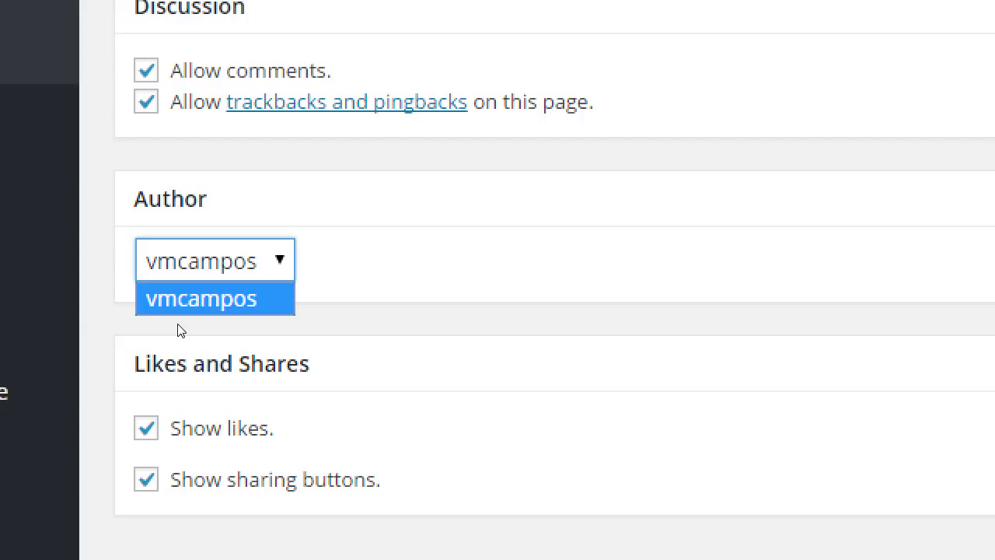
click(177, 309)
scroll(179, 319, up, 1)
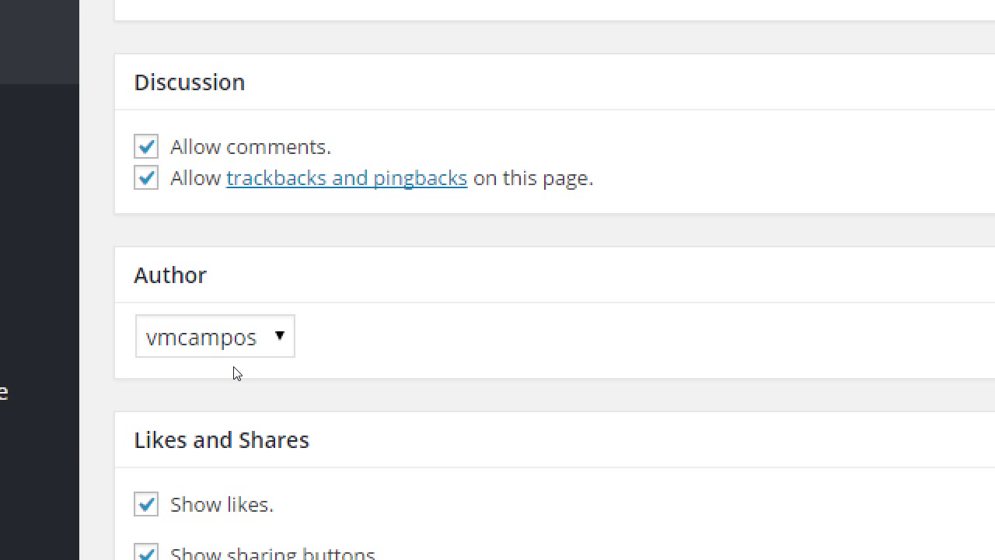
Collapse the screen options above the new post editor
scroll(444, 345, up, 10)
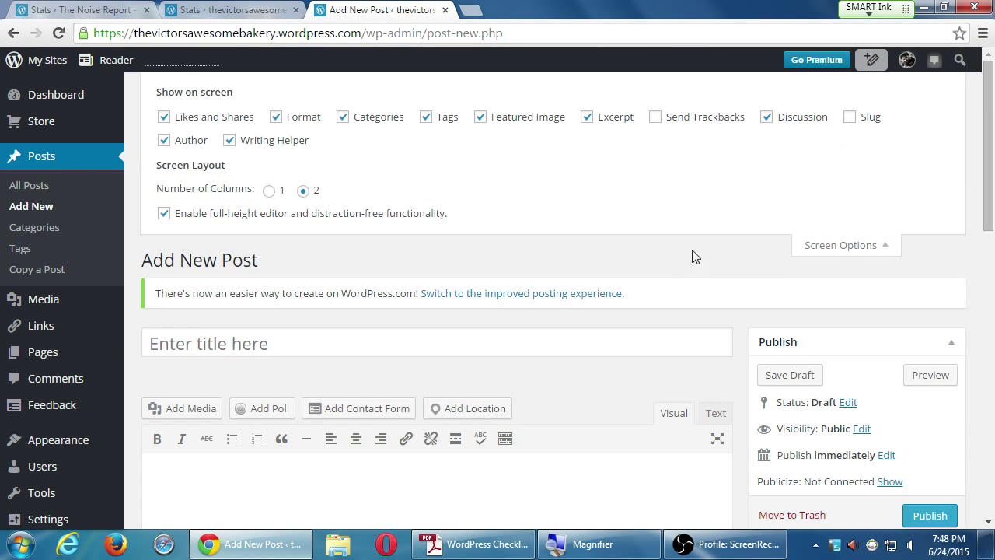
click(826, 249)
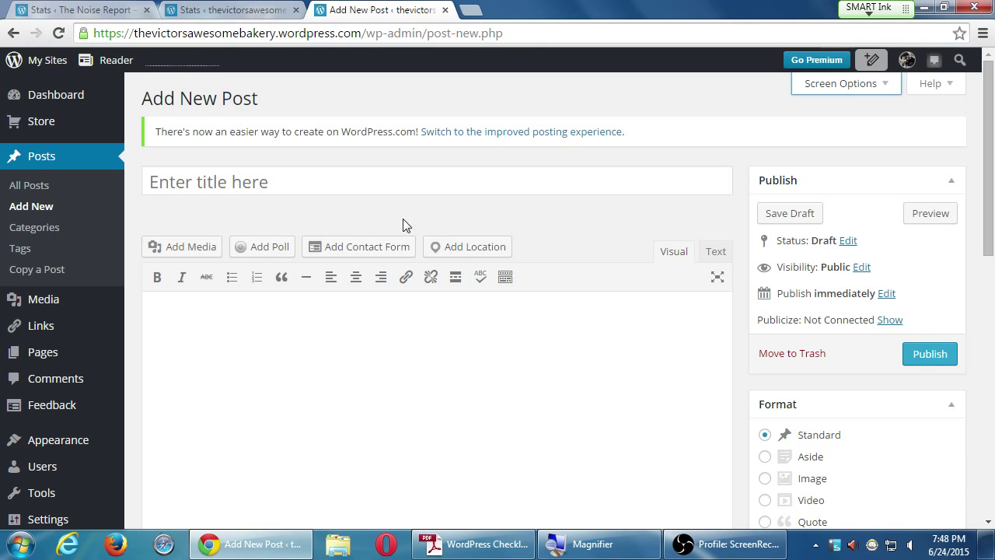
click(879, 96)
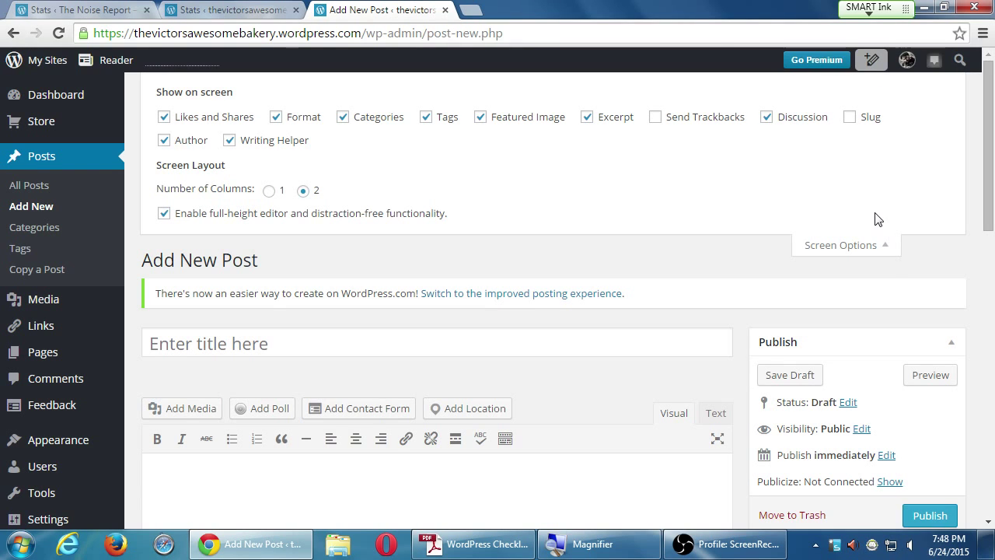
click(837, 248)
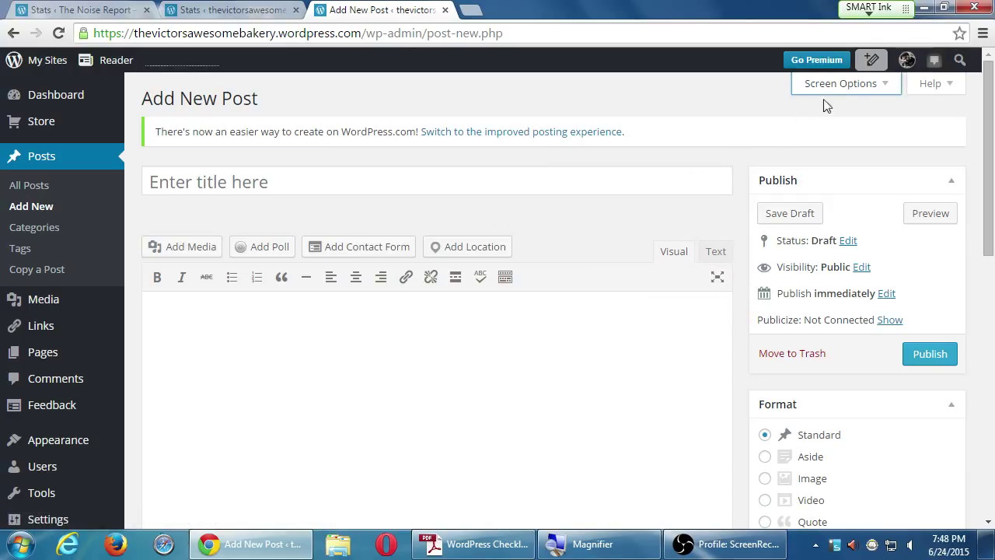
Title the new post "Cupcake of the Month: Chocolate Chip"
click(323, 185)
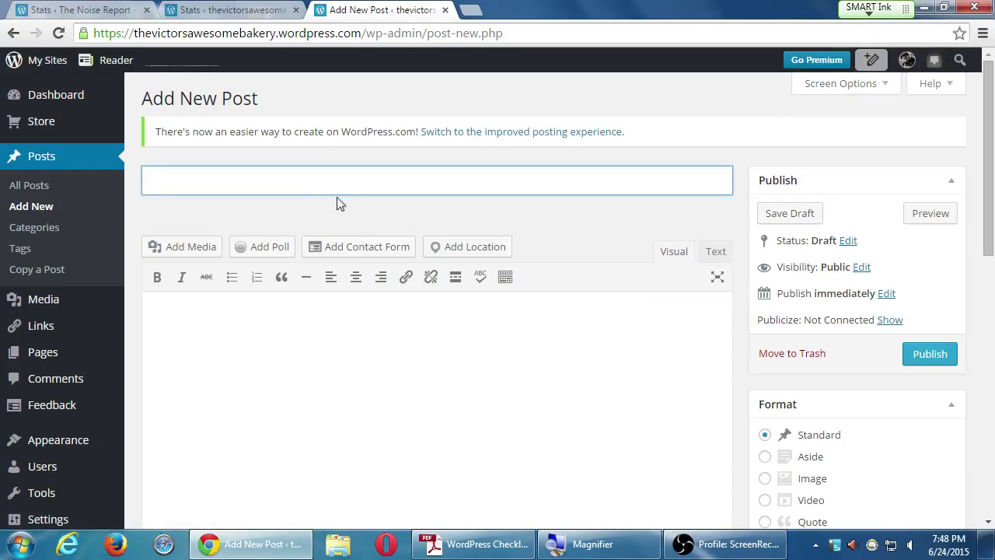
click(340, 108)
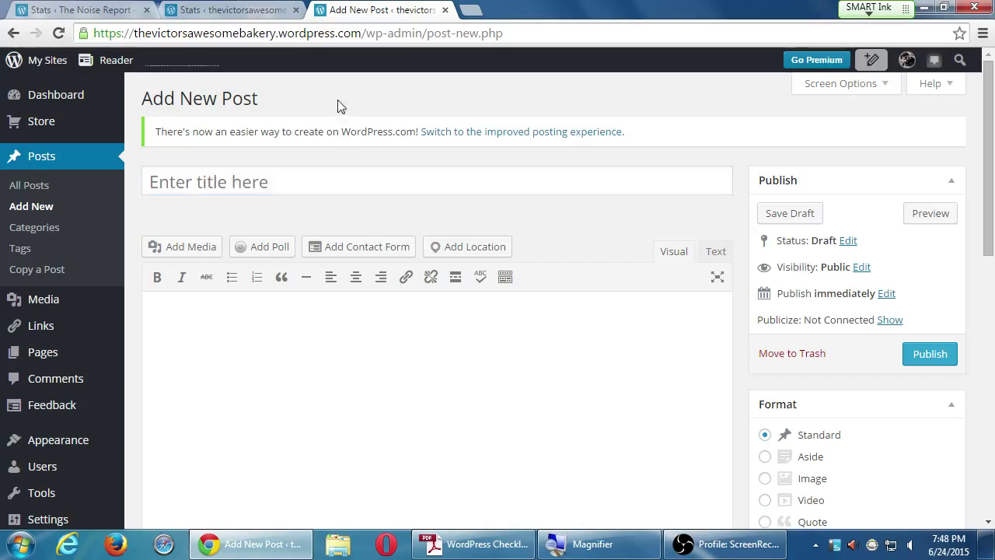
click(311, 189)
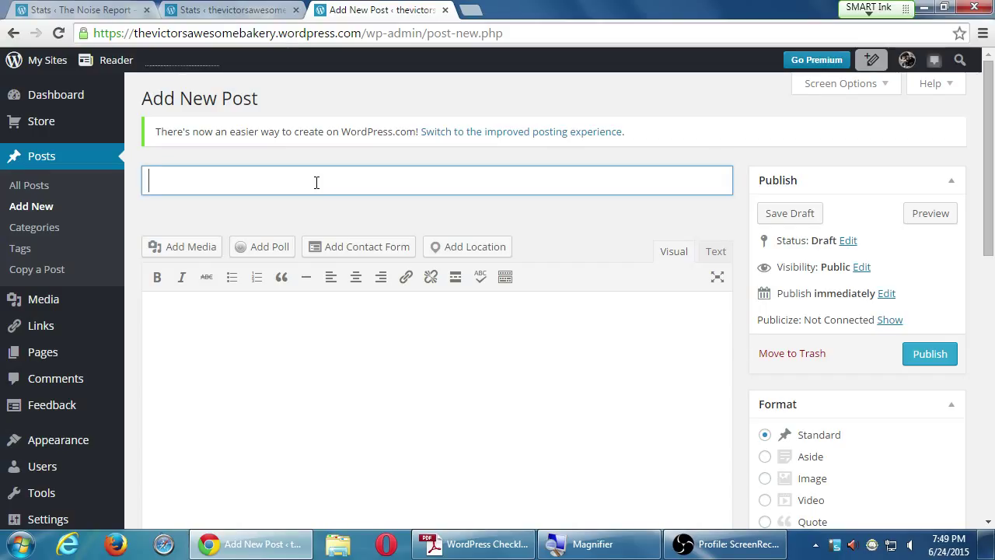
text(Cupcake of the Month: )
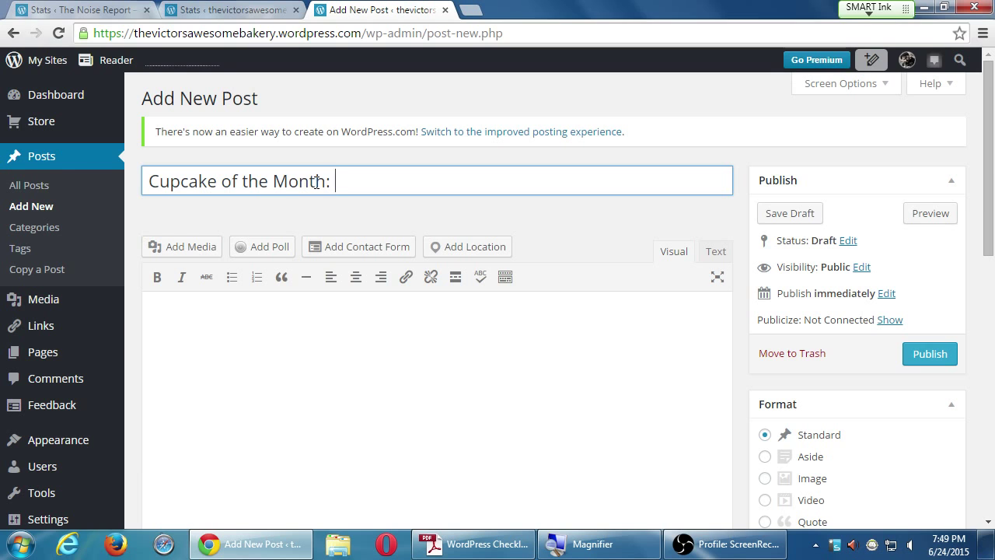
text(Chocolate Chip)
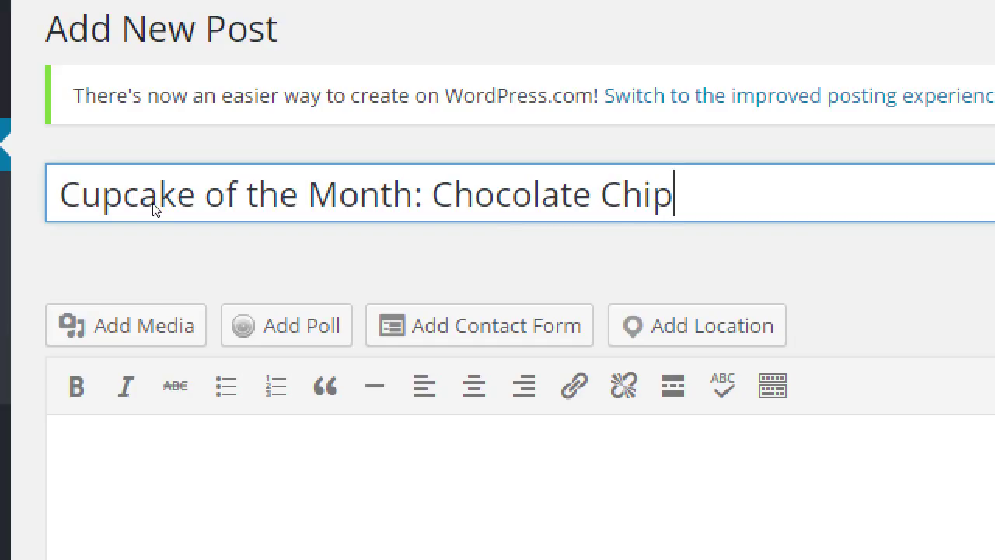
Move "Chocolate Chip" to the front of the title so it reads "Chocolate Chip - Cupcake of the Month"
key(shift+Left)
key(shift+Left)
key(shift+Left)
key(shift+Left)
key(shift+Left)
key(shift+Left)
key(shift+Left)
key(shift+Left)
key(shift+Left)
key(shift+Left)
key(shift+Left)
key(shift+Left)
key(shift+Left)
key(shift+Left)
key(ctrl+x)
key(Home)
key(ctrl+v)
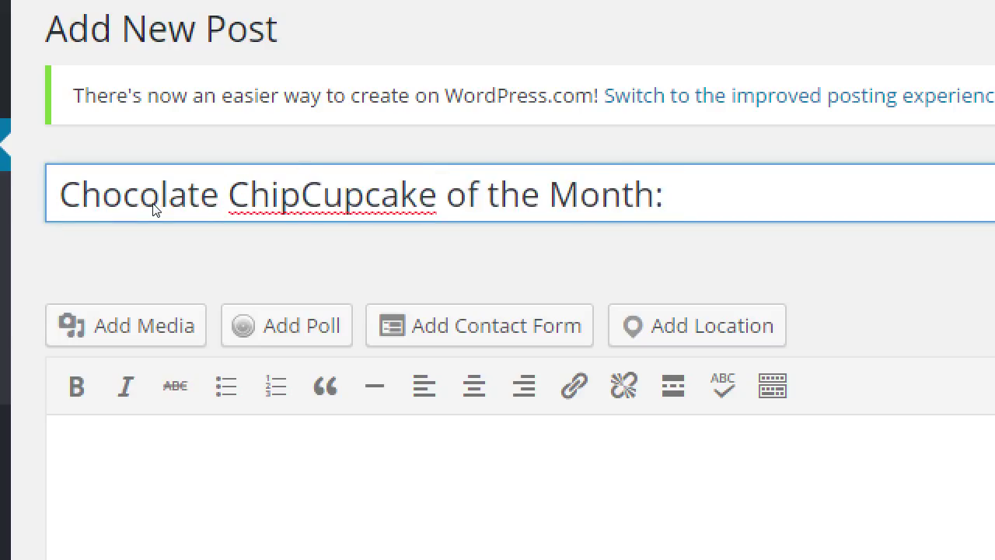
text(-)
key(End)
key(BackSpace)
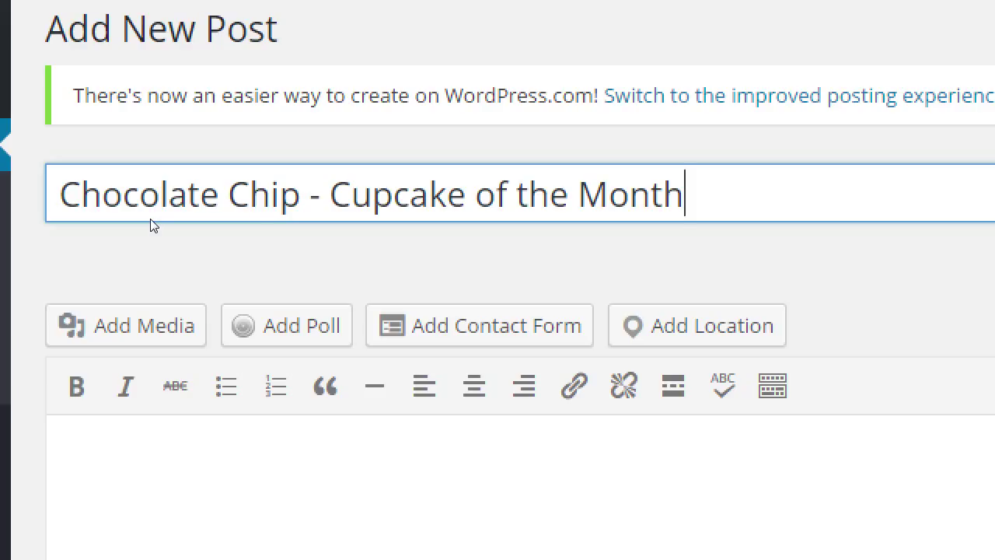
Replace the whole post title with "Grandma's Delicious Chocolate Chip Cupcake Recipe"
key(ctrl+a)
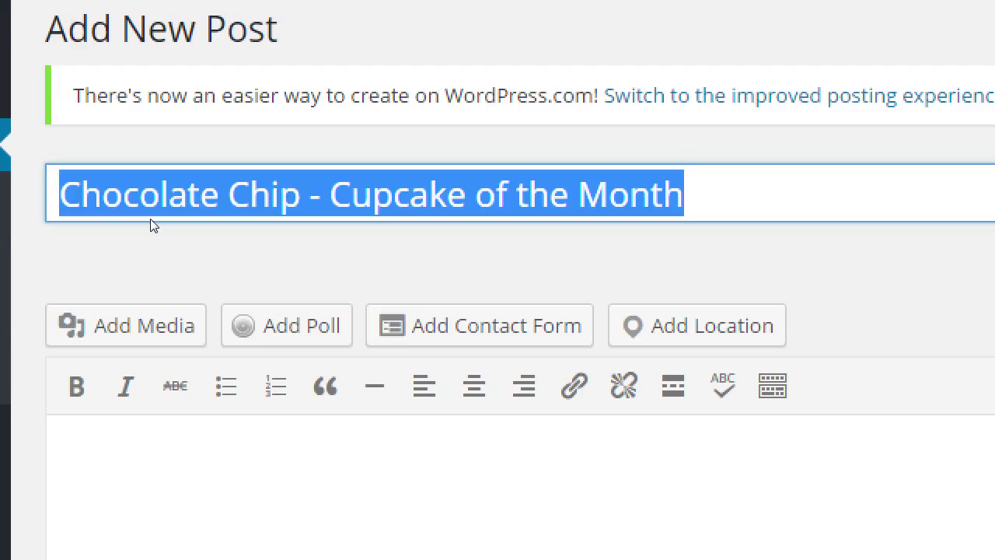
text(Grandma)
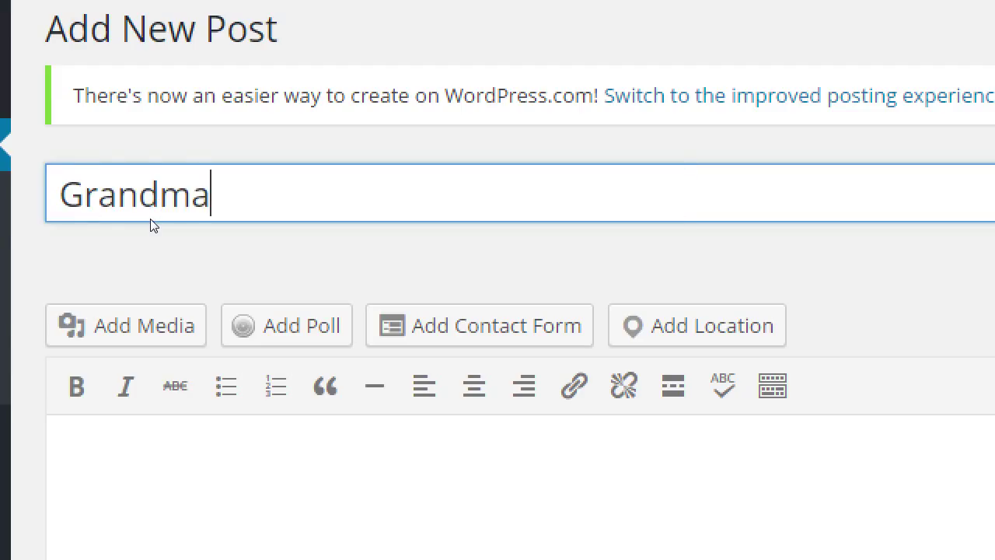
text('s Delicious Cu)
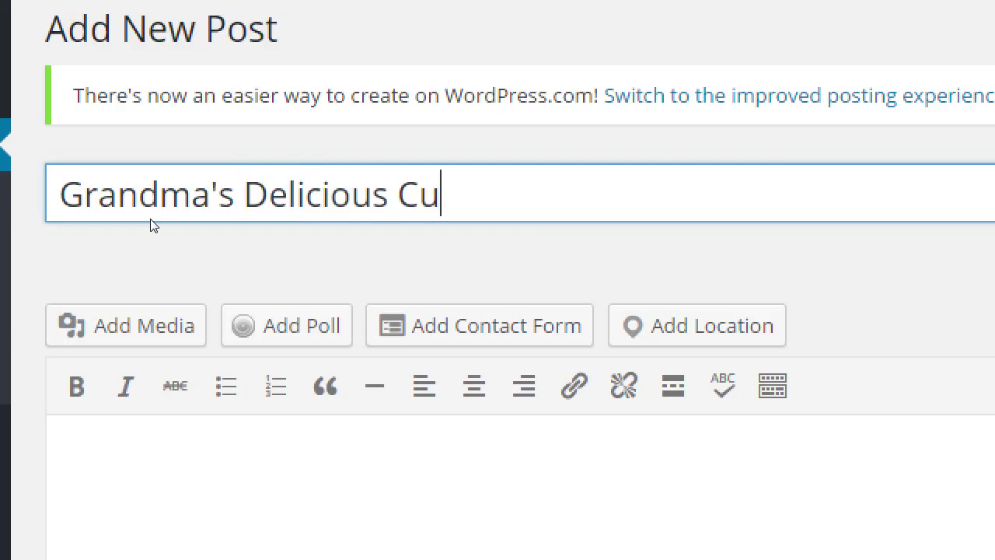
key(BackSpace)
text(hi)
key(BackSpace)
text(coc)
key(BackSpace)
key(BackSpace)
key(BackSpace)
text(occo)
key(BackSpace)
key(BackSpace)
text(olate Chip Cupcake Rci)
key(BackSpace)
key(BackSpace)
text(ecipe)
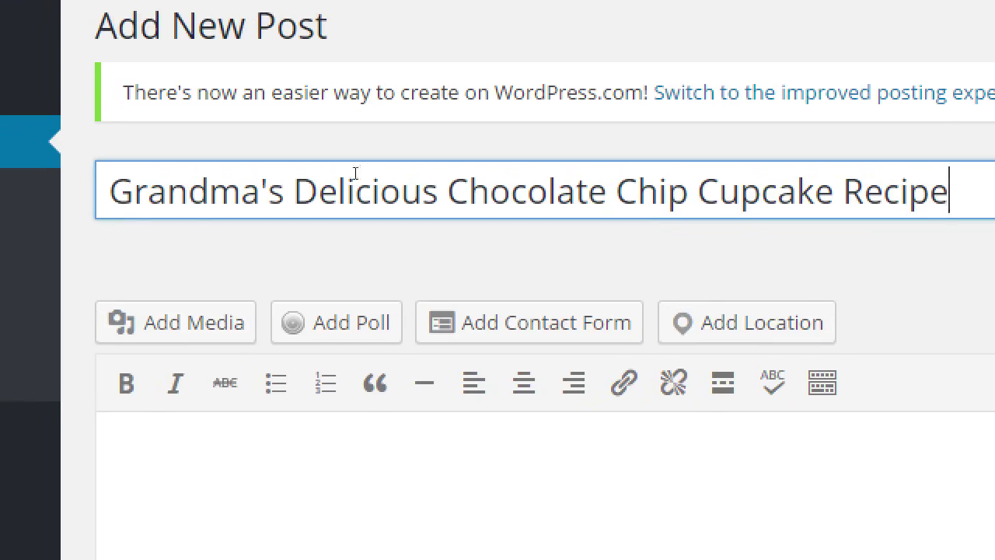
Highlight the title's keywords one after another, from "Cupcake" and "Recipe" back to "Chocolate" and "Delicious"
key(ctrl+Left)
key(ctrl+Left)
key(ctrl+shift+Right)
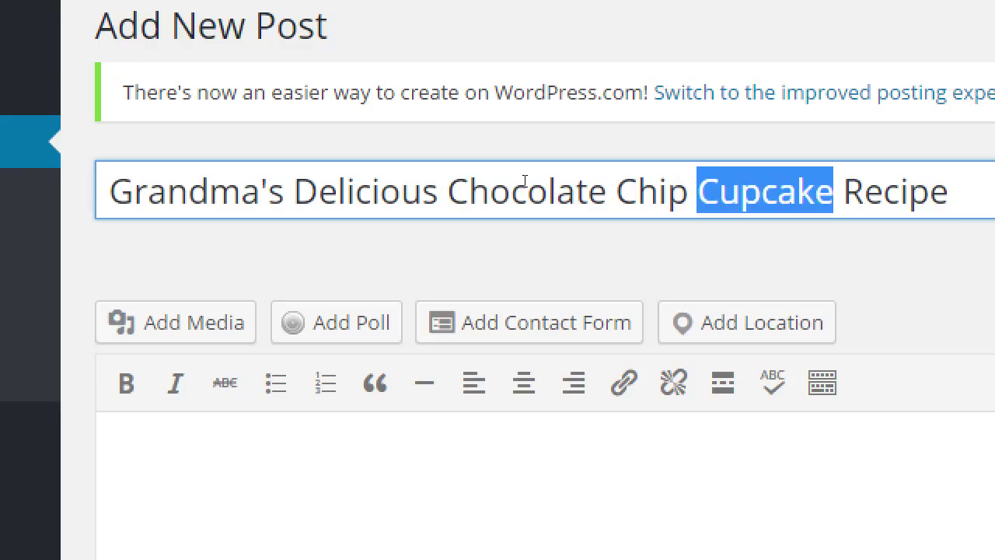
key(End)
key(ctrl+shift+Left)
key(ctrl+Left)
key(ctrl+Left)
key(ctrl+Left)
key(ctrl+shift+Right)
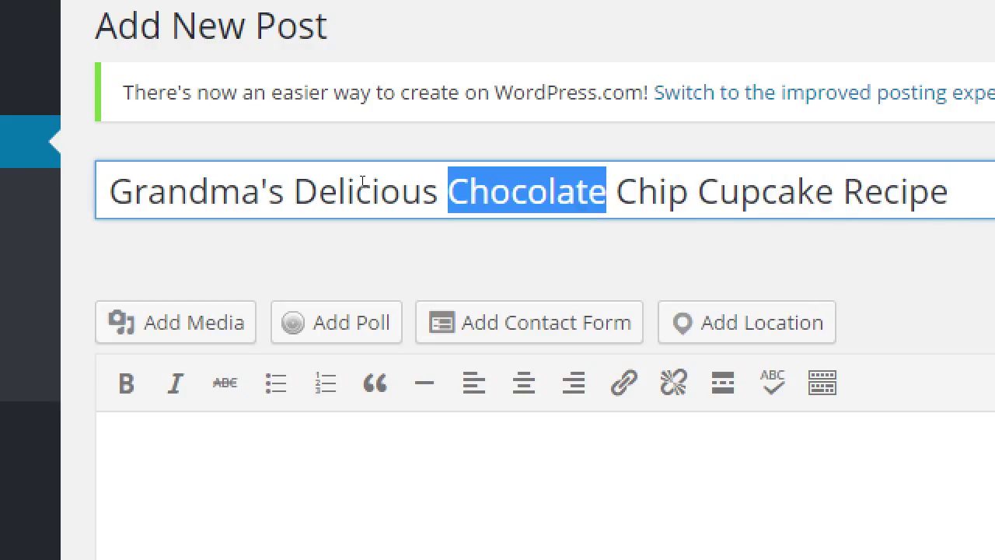
key(Left)
key(Left)
key(Left)
key(Left)
key(Left)
key(Left)
key(ctrl+Left)
key(ctrl+shift+Right)
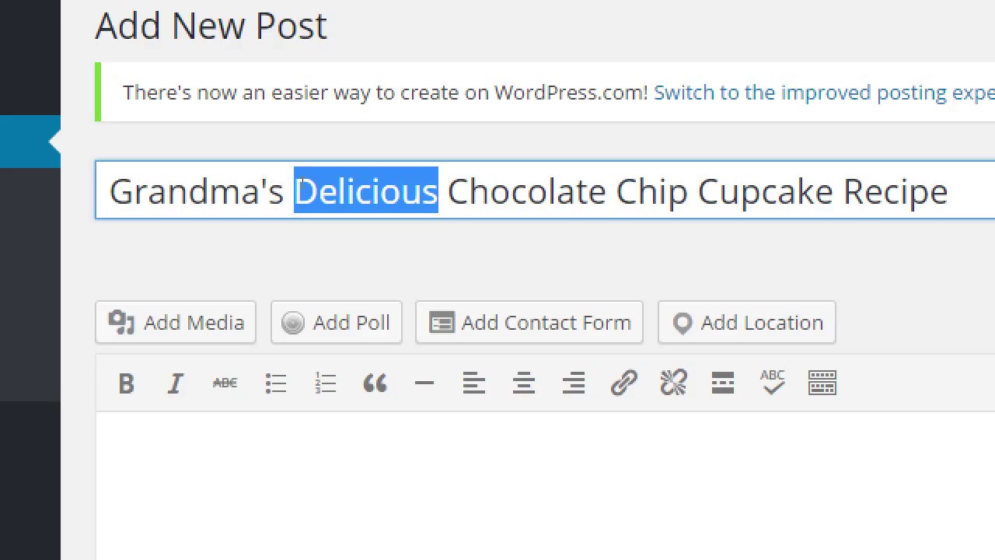
key(ctrl+Right)
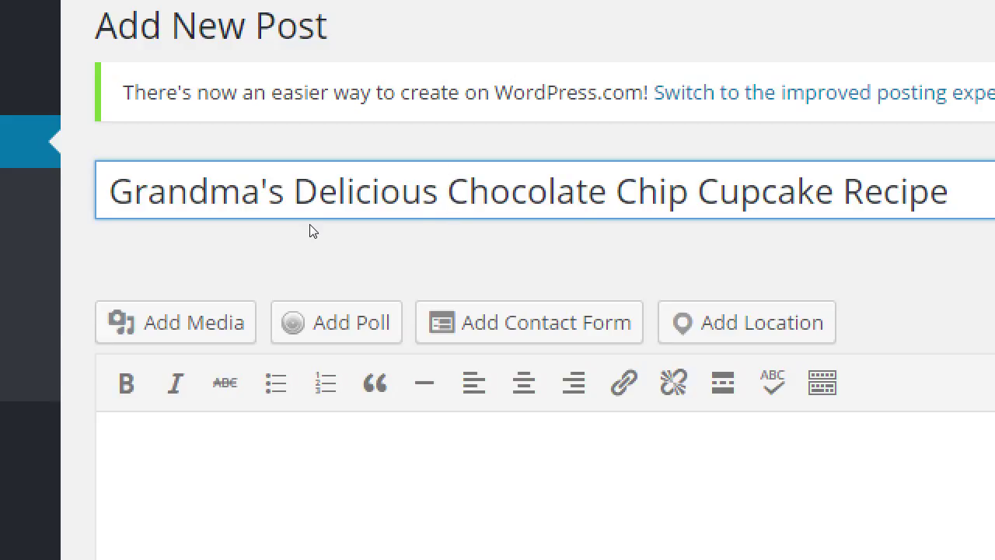
Highlight "Grandma's" and "Delicious" in turn in the post title to examine the descriptive words
key(Left)
key(Left)
key(Left)
key(Left)
key(Left)
key(Left)
key(Left)
key(Left)
key(Left)
key(Left)
key(shift+Left)
key(shift+Left)
key(shift+Left)
key(shift+Left)
key(shift+Left)
key(shift+Left)
key(shift+Left)
key(shift+Left)
key(shift+Left)
key(shift+Left)
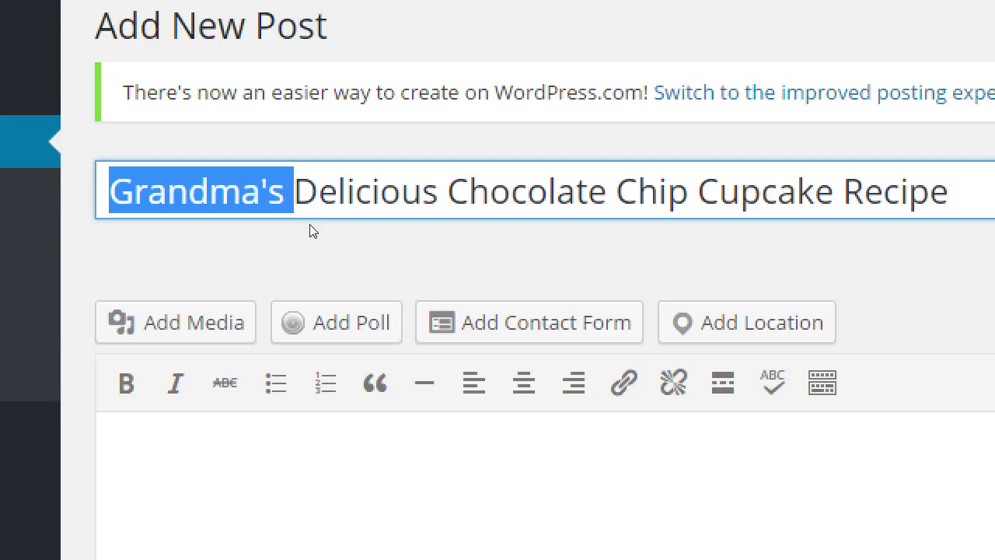
key(End)
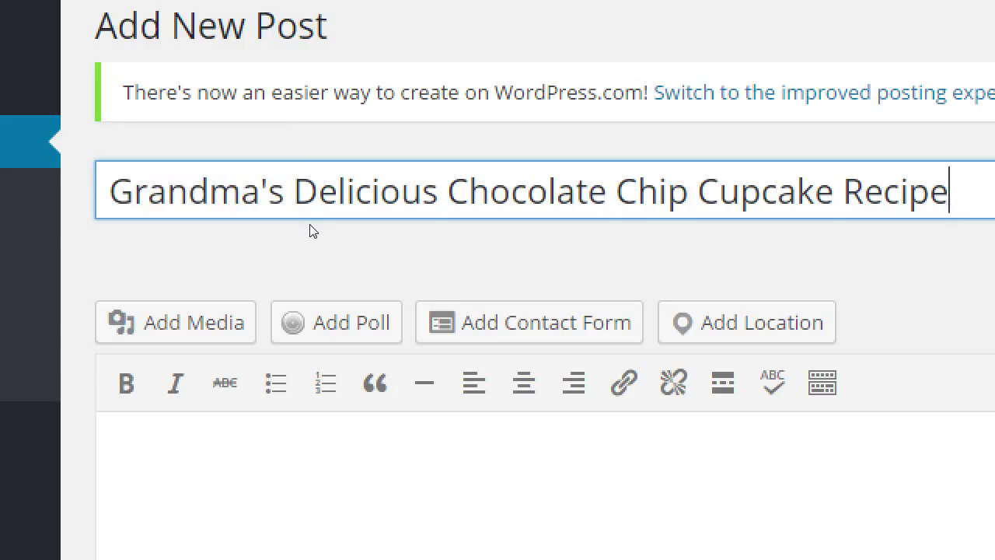
double_click(289, 190)
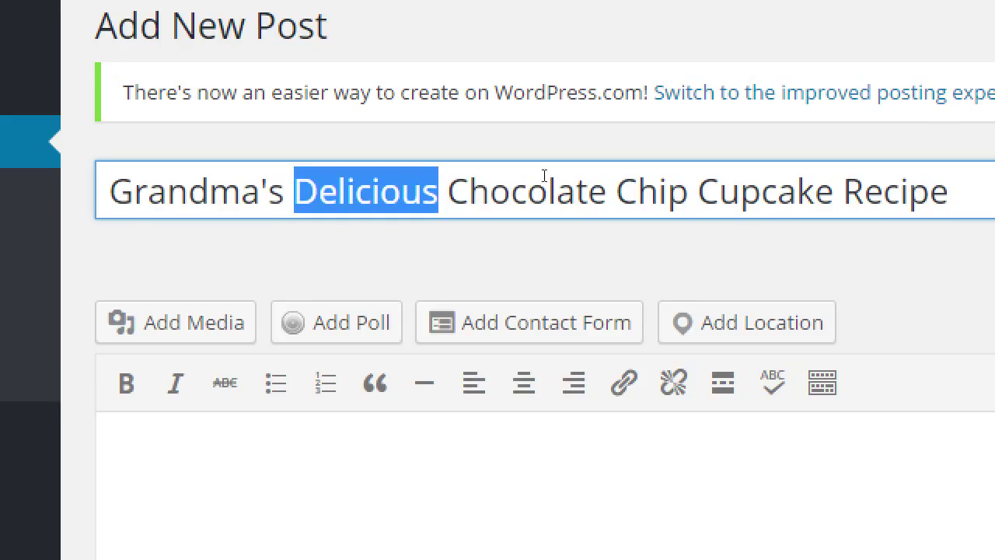
key(End)
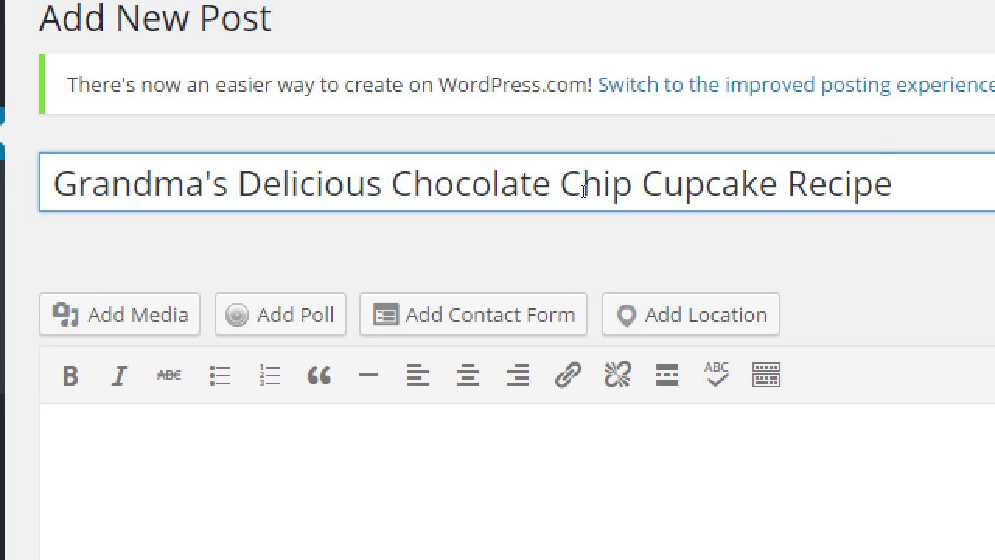
Insert "How to Bake" at the beginning of the post title
key(Home)
text(How to Bak)
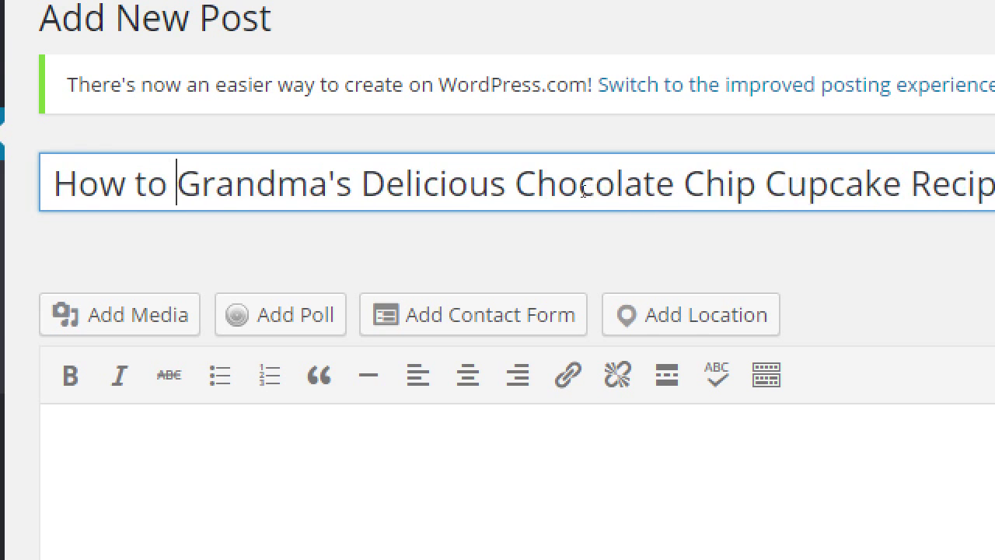
text(e .)
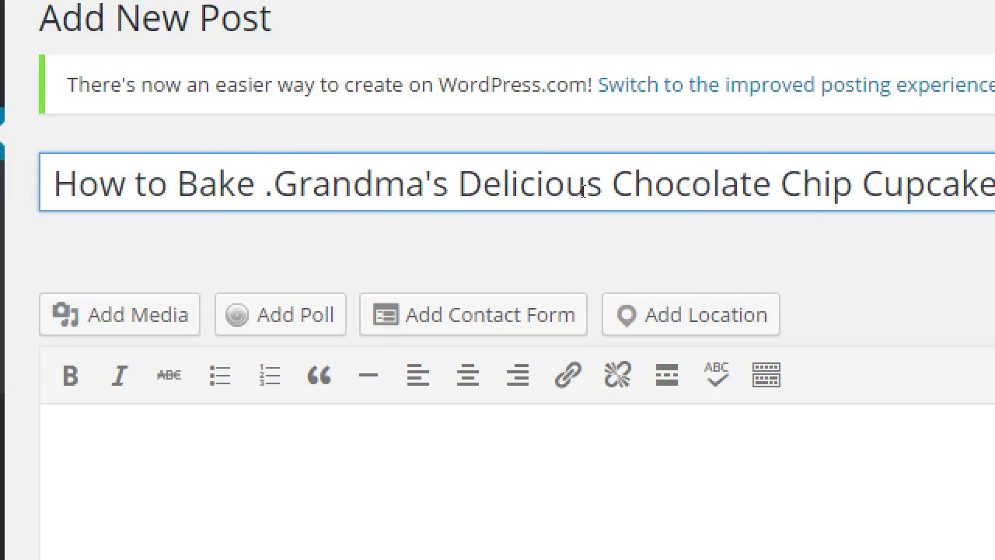
key(BackSpace)
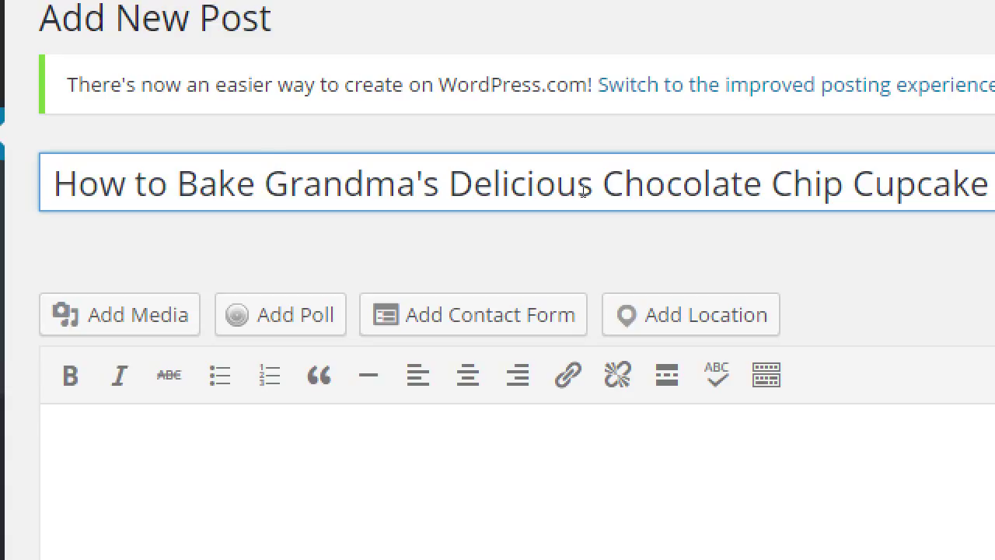
Delete "Grandma's Delicious" from the post title, leaving "Chocolate Chip Cupcake Recipe" after "How to Bake"
key(Delete)
key(Delete)
key(Delete)
key(Delete)
key(Delete)
key(Delete)
key(Delete)
key(Delete)
key(Delete)
key(Delete)
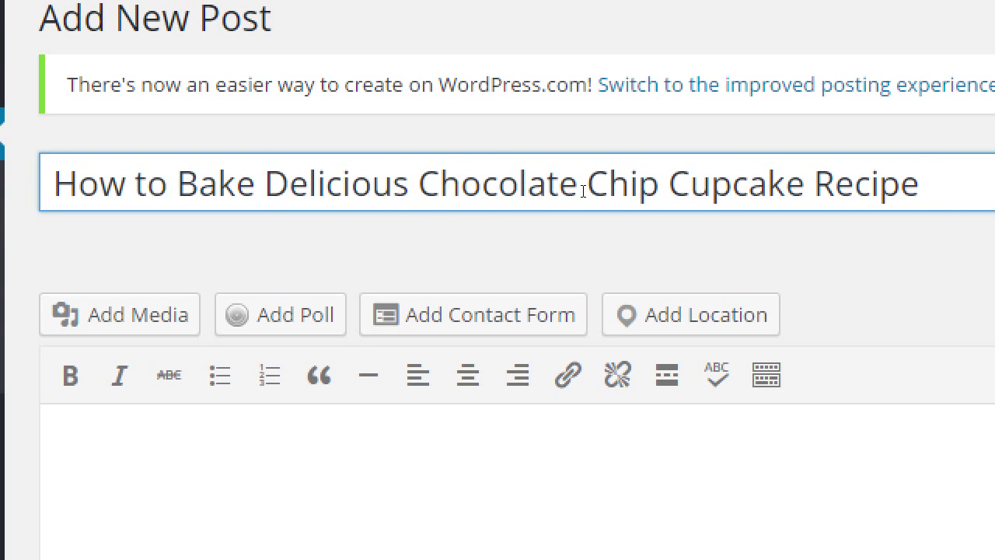
key(Delete)
key(Delete)
key(Delete)
key(Delete)
key(Delete)
key(Delete)
key(Delete)
key(Delete)
key(Delete)
key(Delete)
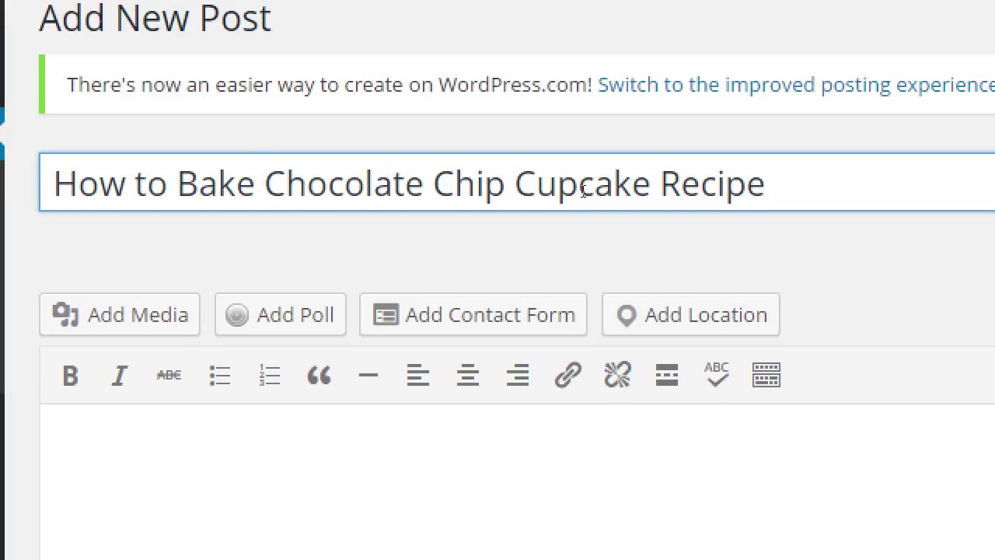
Insert "- A" between "Cupcake" and "Recipe" in the post title
key(Right)
key(Right)
key(Right)
key(Right)
key(Right)
key(Right)
key(Right)
key(Right)
key(Right)
key(Right)
key(Right)
key(Right)
key(Right)
key(Right)
key(Right)
key(Right)
key(Right)
key(Right)
key(Right)
key(Right)
text(a)
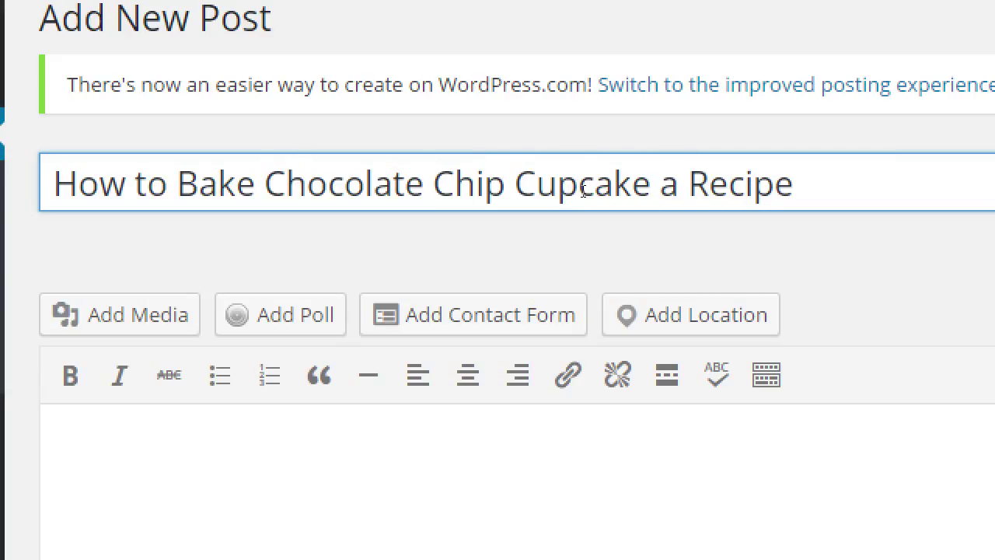
key(BackSpace)
key(BackSpace)
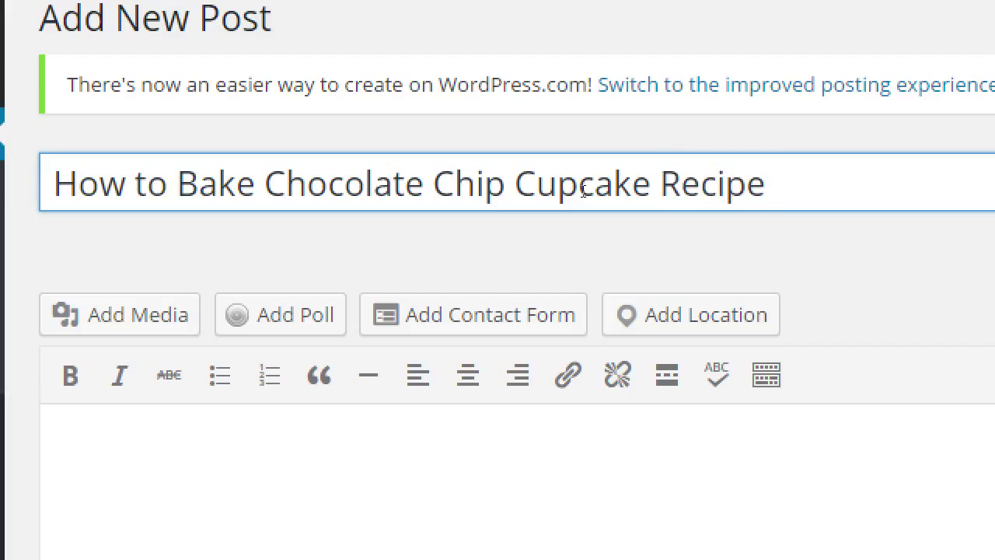
text(- a)
key(BackSpace)
key(BackSpace)
text(A)
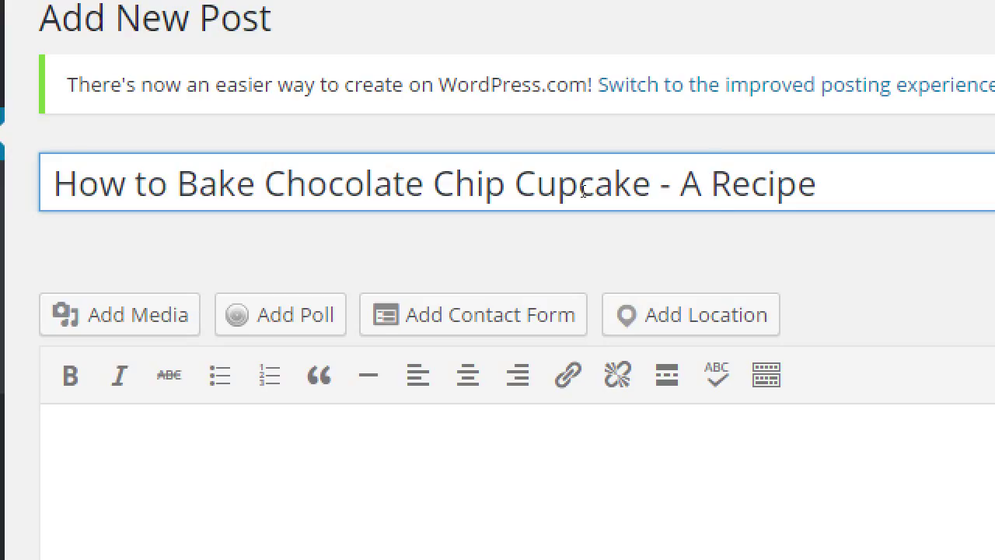
Replace the whole post title with "Our Famous Chocolate Chip Cookie"
key(shift+Home)
key(End)
key(shift+Home)
text(Our F)
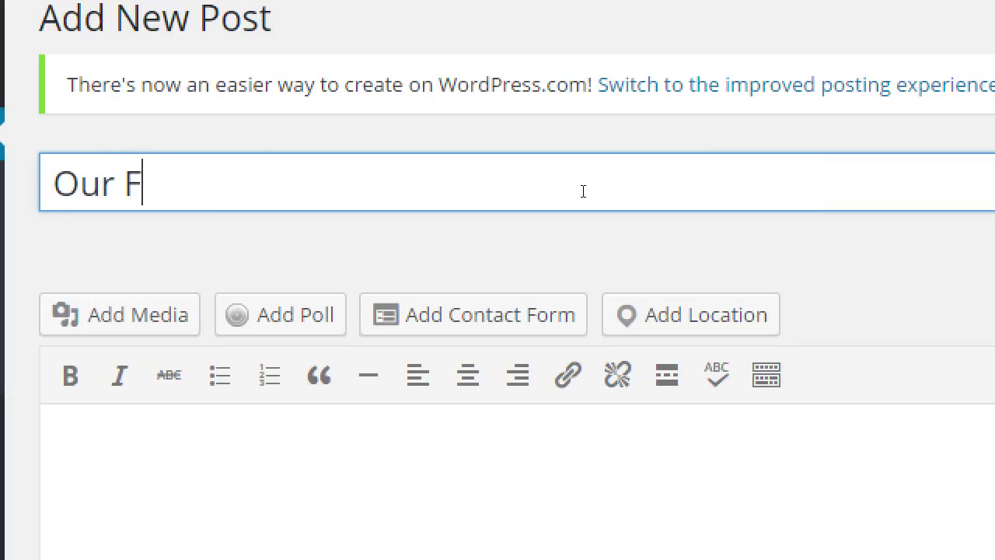
text(amous Chocolate)
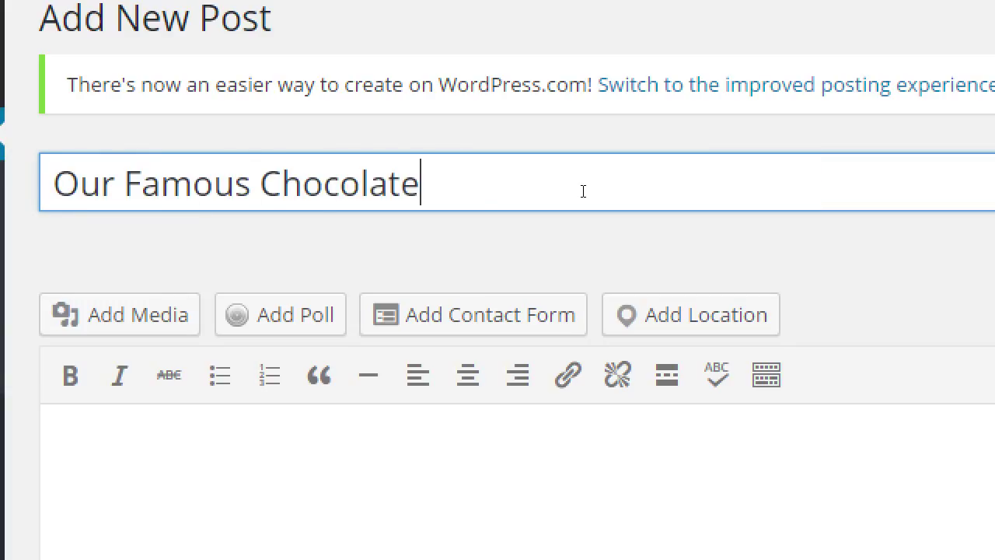
text( Chip Cookie)
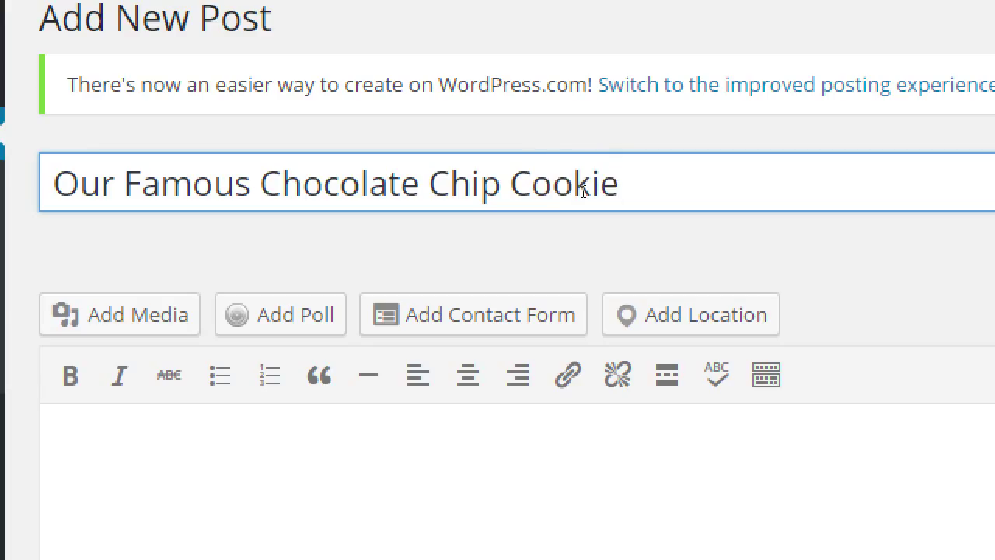
Replace the whole post title with "Our Top 3 Chocolate Chip Cookie Recipes"
key(ctrl+a)
text(Our Top)
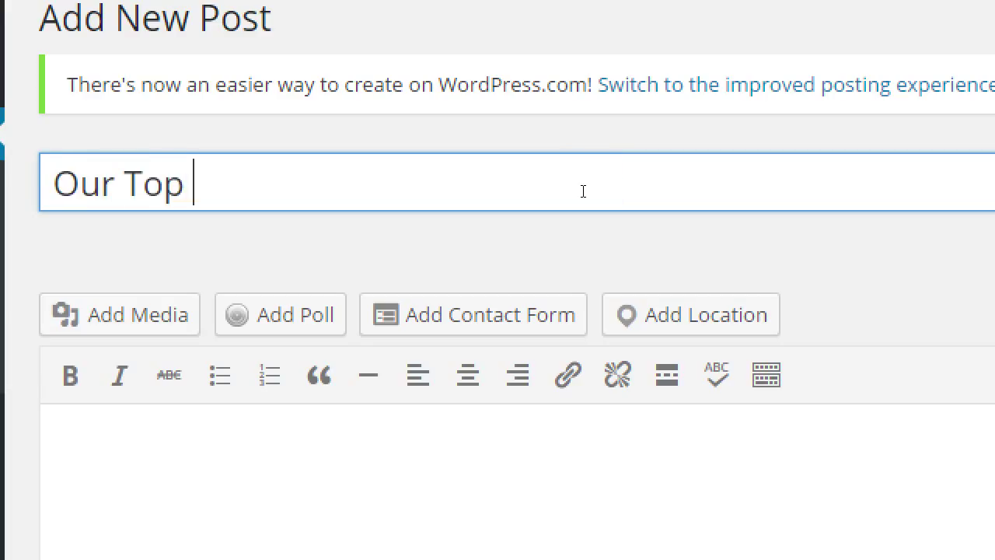
text( 3 Chocolate Chip )
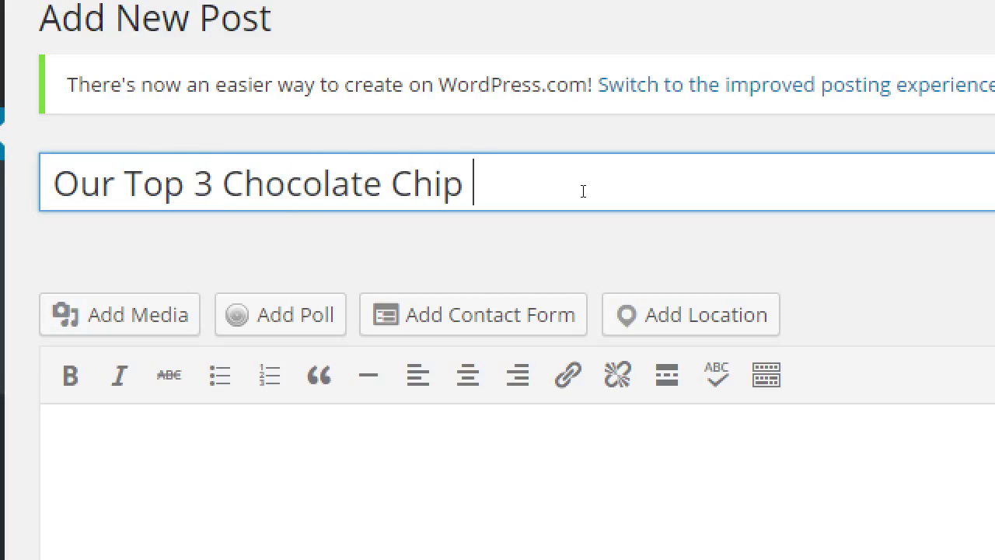
text(Cookie Recipes)
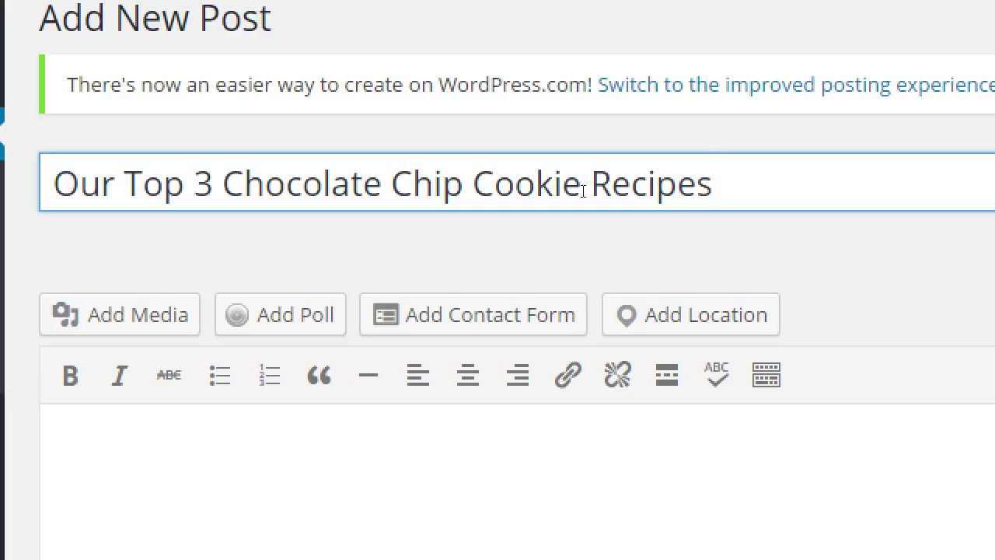
Change the number after "Our Top" in the post title to 13
key(Home)
key(Right)
key(Right)
key(Right)
key(Right)
key(Right)
key(Right)
key(Right)
key(Right)
text(1)
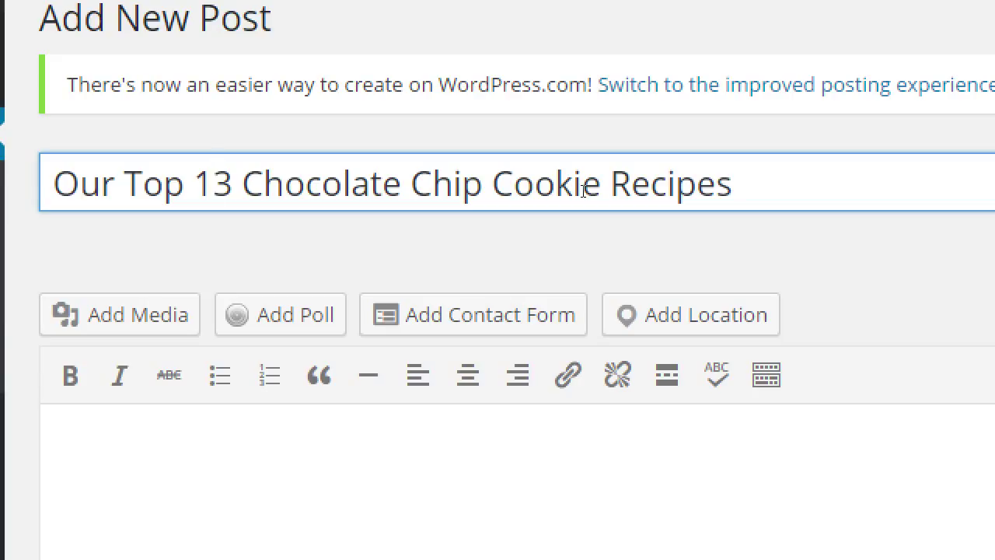
Replace the whole post title with "Most Amazing San Diego Bakeries"
key(shift+Home)
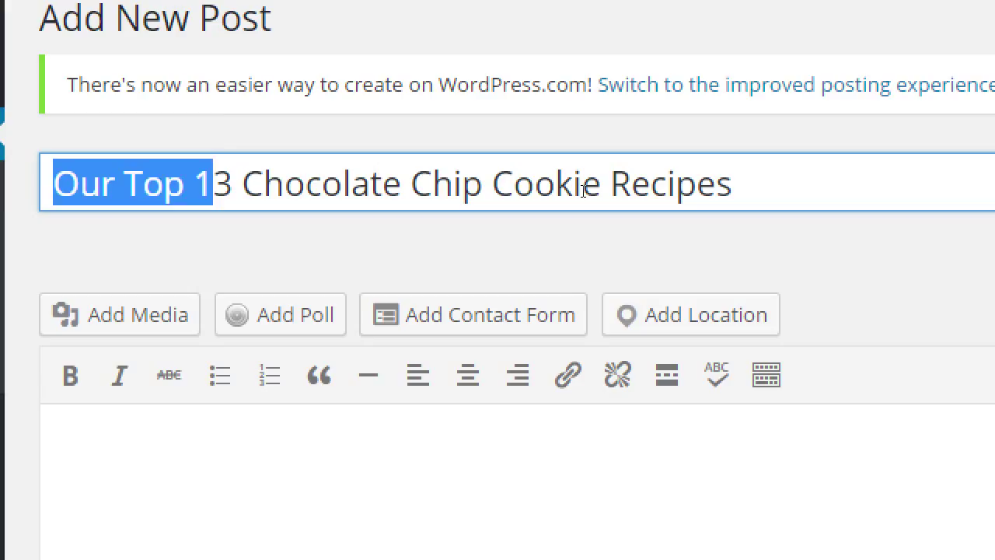
key(Left)
key(shift+End)
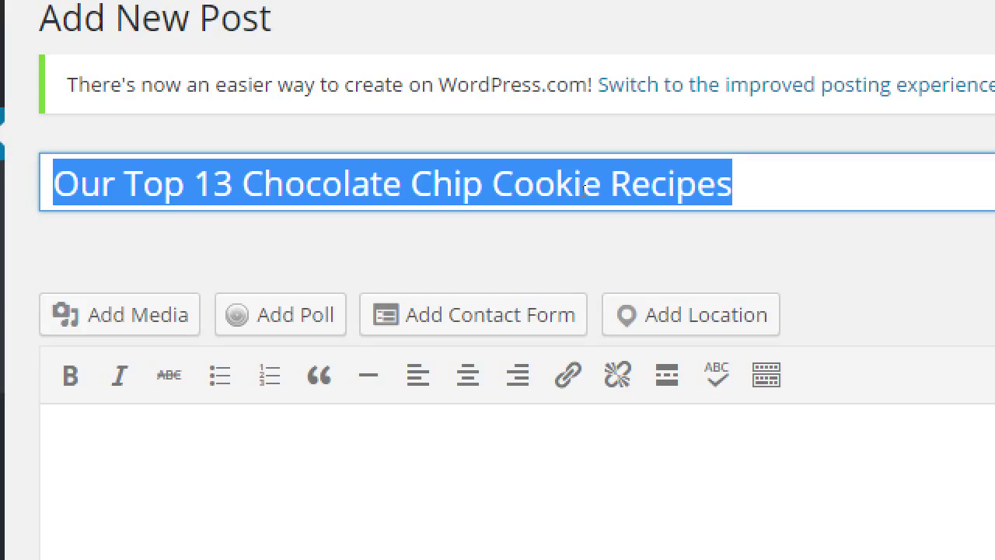
text(Most Amazi)
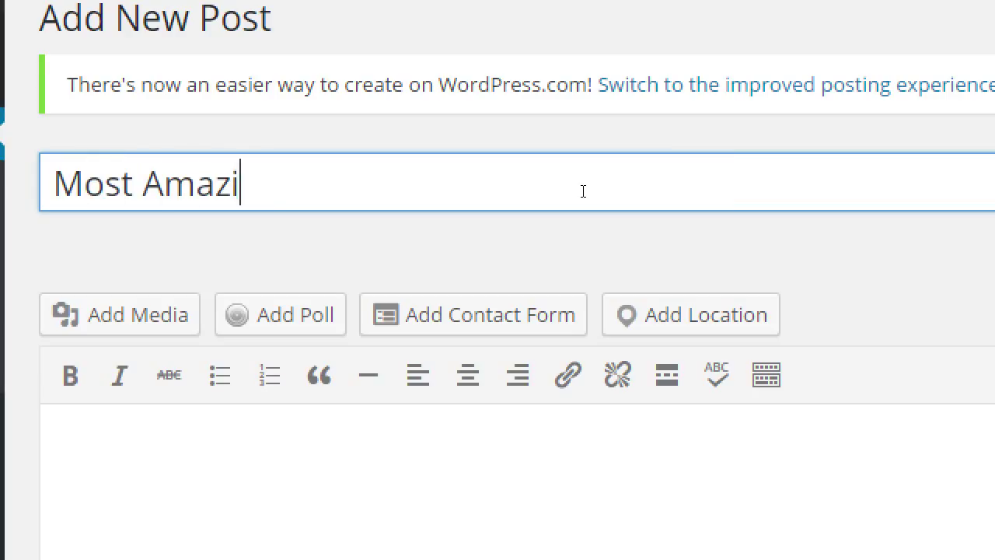
text(ng San diego)
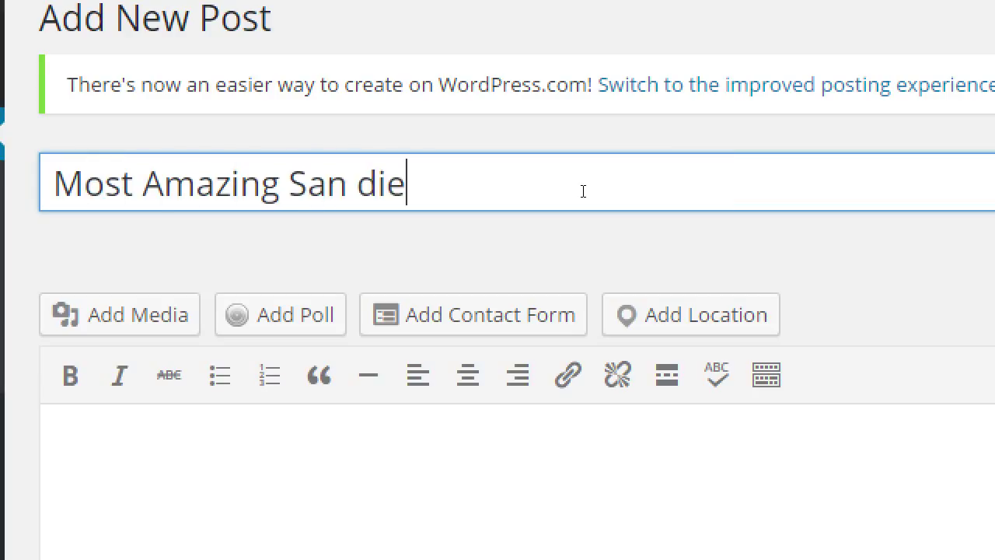
key(BackSpace)
key(BackSpace)
key(BackSpace)
key(BackSpace)
key(BackSpace)
text(Diego )
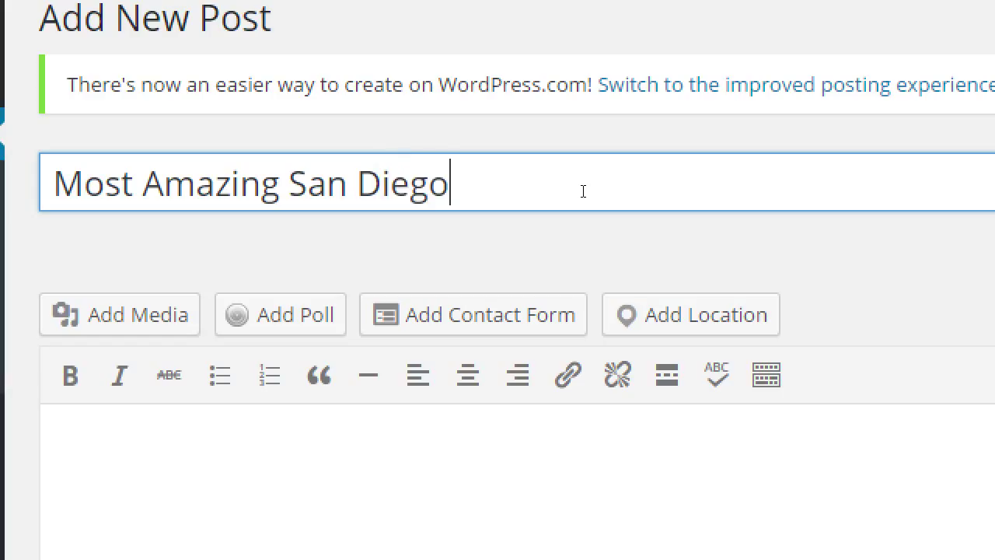
text(Bakeries)
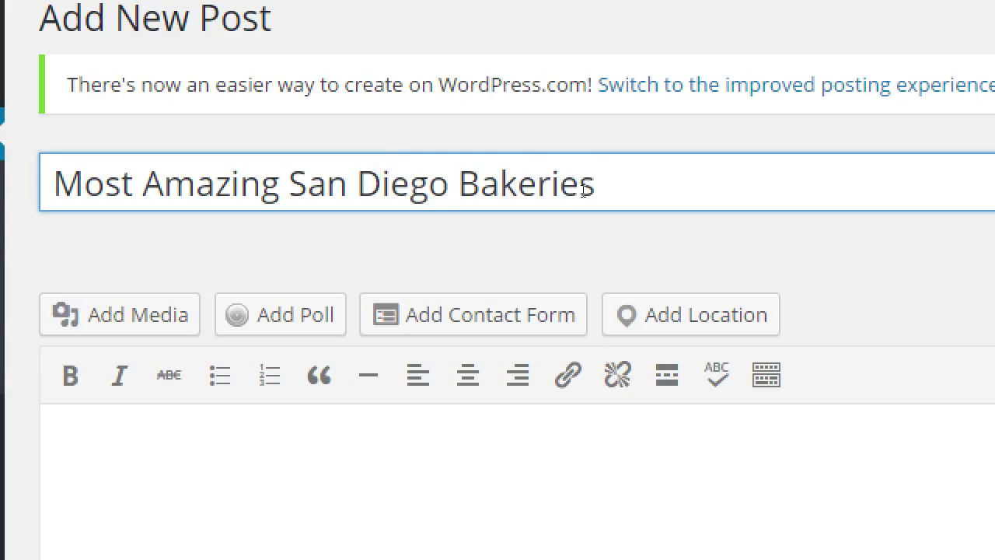
Replace "Most Amazing" with "Tastiest" at the beginning of the post title
key(Home)
key(ctrl+shift+Right)
key(ctrl+shift+Right)
key(shift+Left)
text(Tastiest)
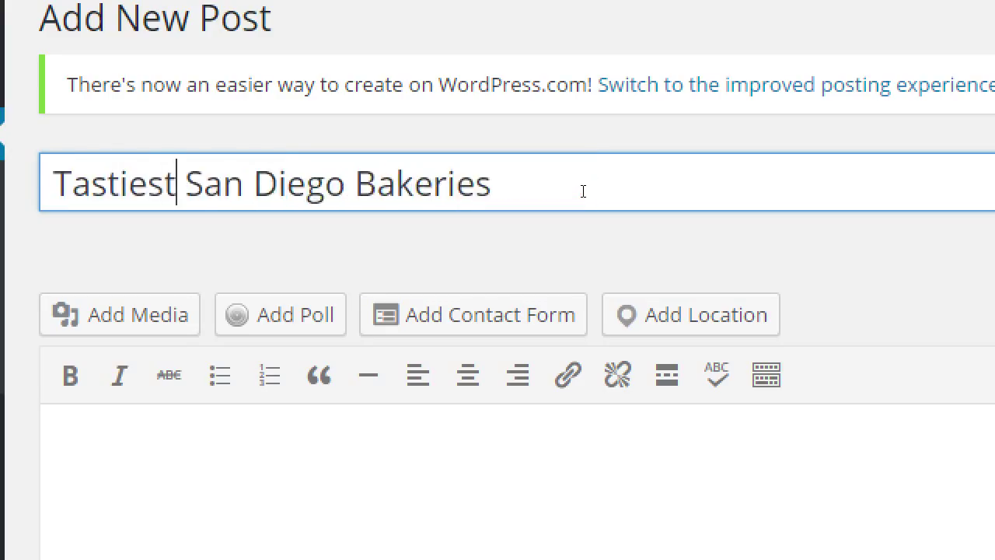
Insert "Top 10" before "Tastiest" at the beginning of the post title
key(Home)
text(Ta)
key(BackSpace)
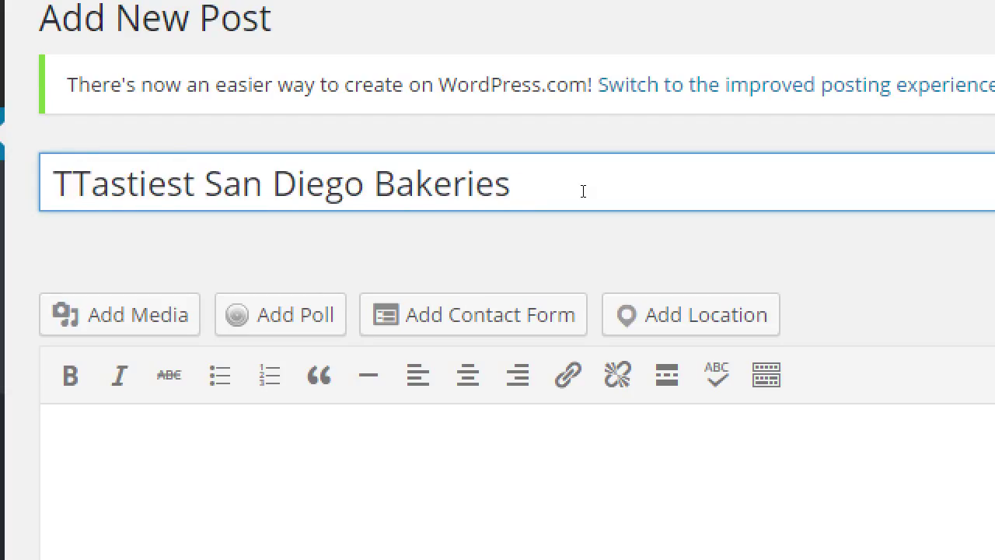
text(op 10)
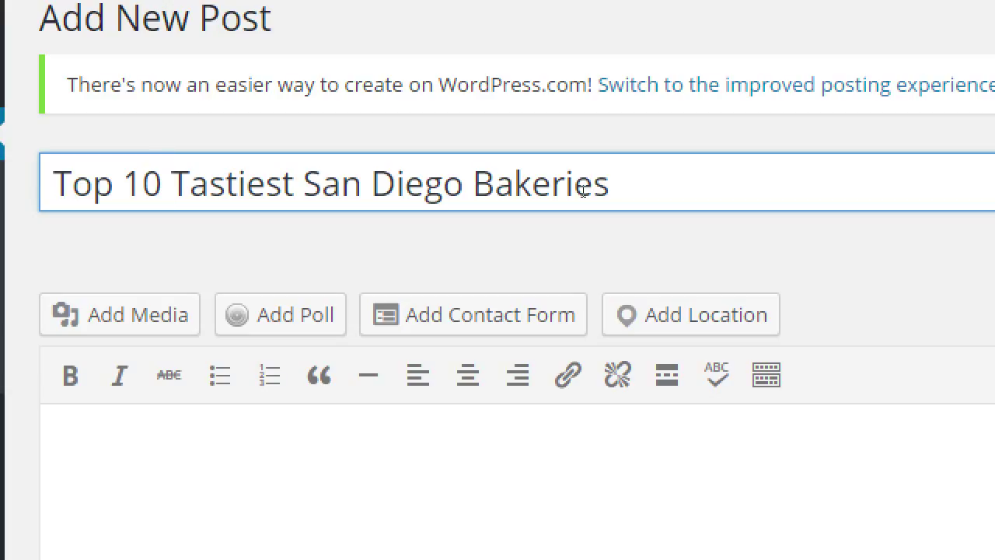
Replace the whole post title with "Decadent Chocolate Chip Cupcake of the Month"
key(Home)
key(shift+End)
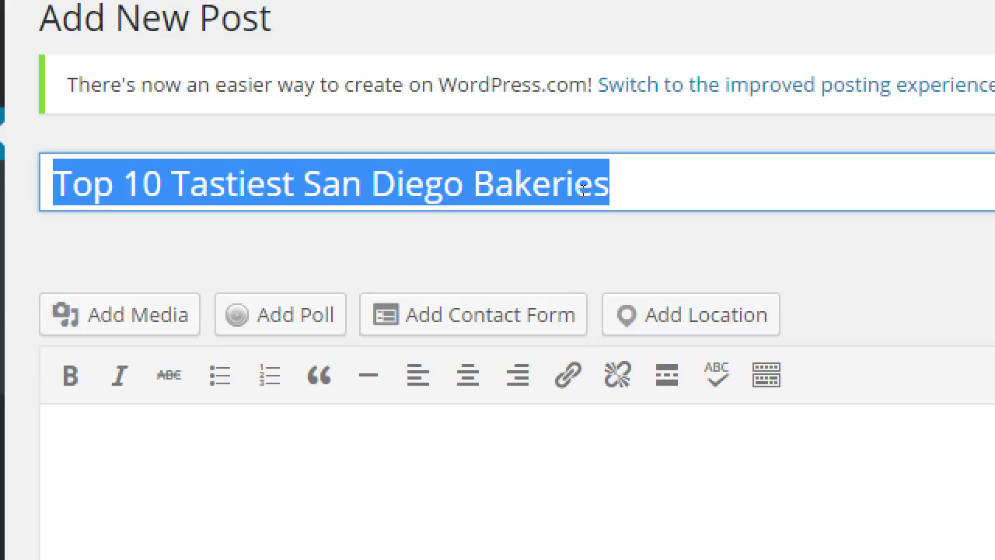
text(D)
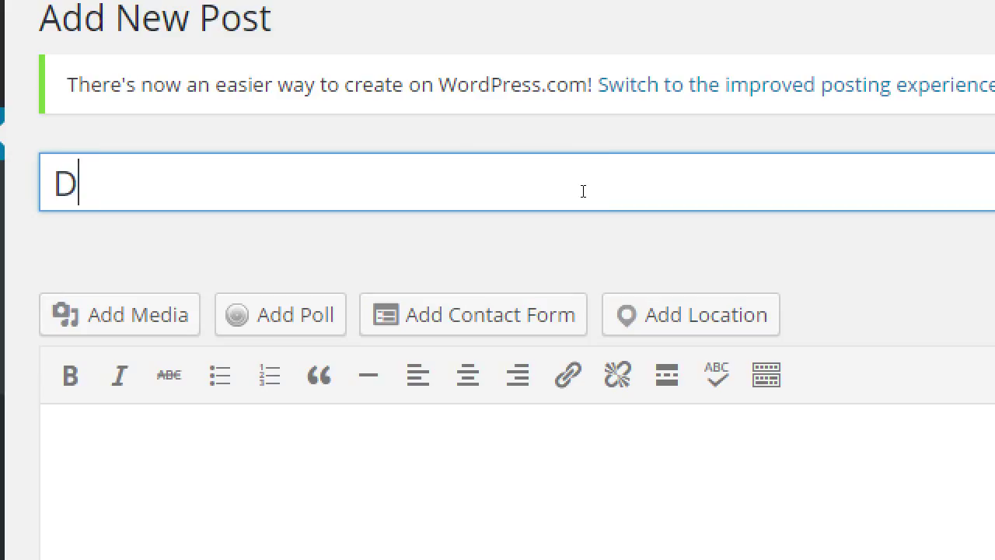
text(ecadent )
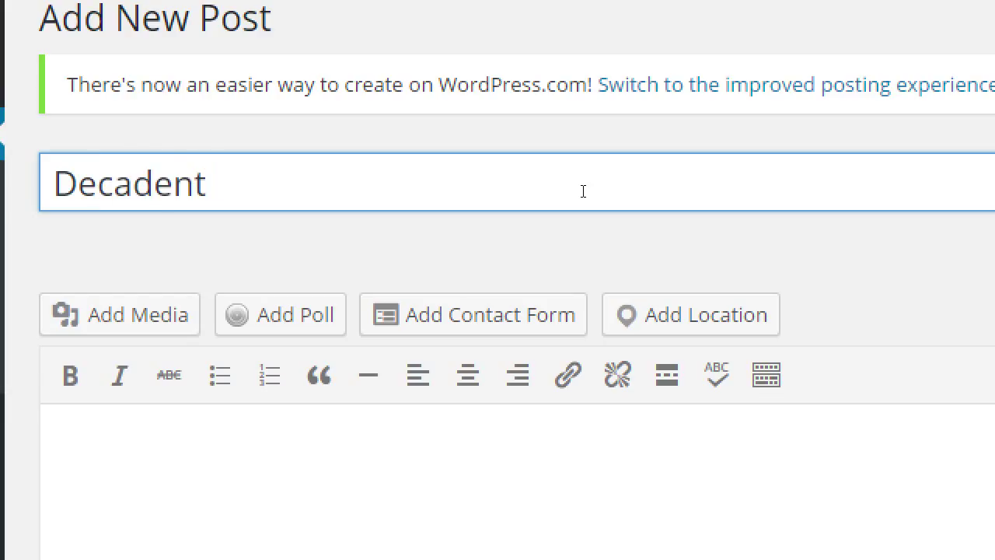
text(Chic)
key(BackSpace)
key(BackSpace)
text(oc)
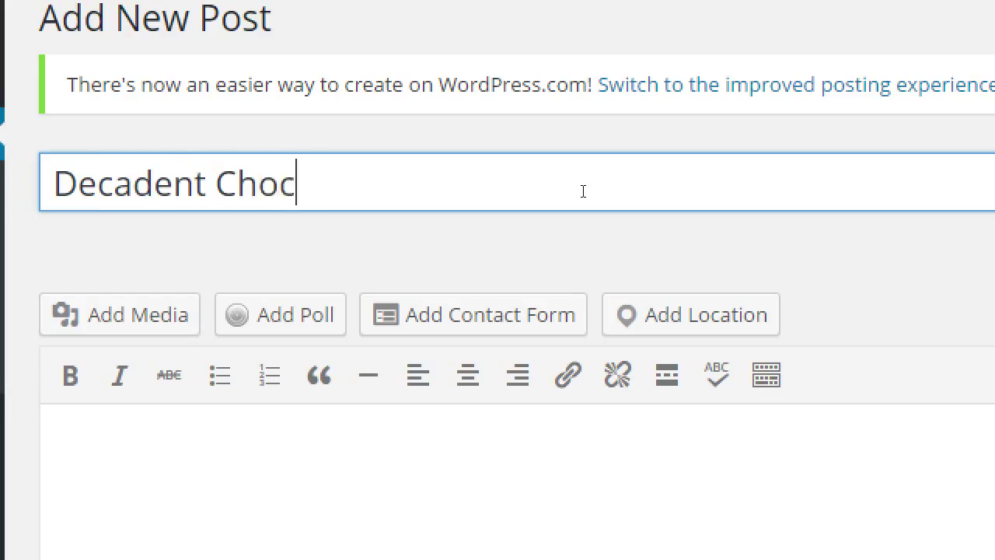
text(olate Chip )
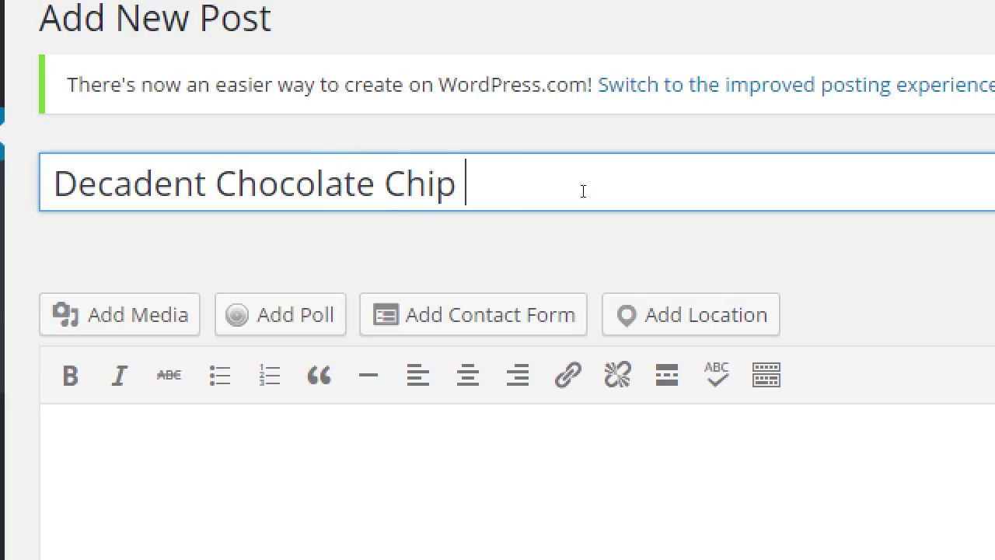
text(Cup)
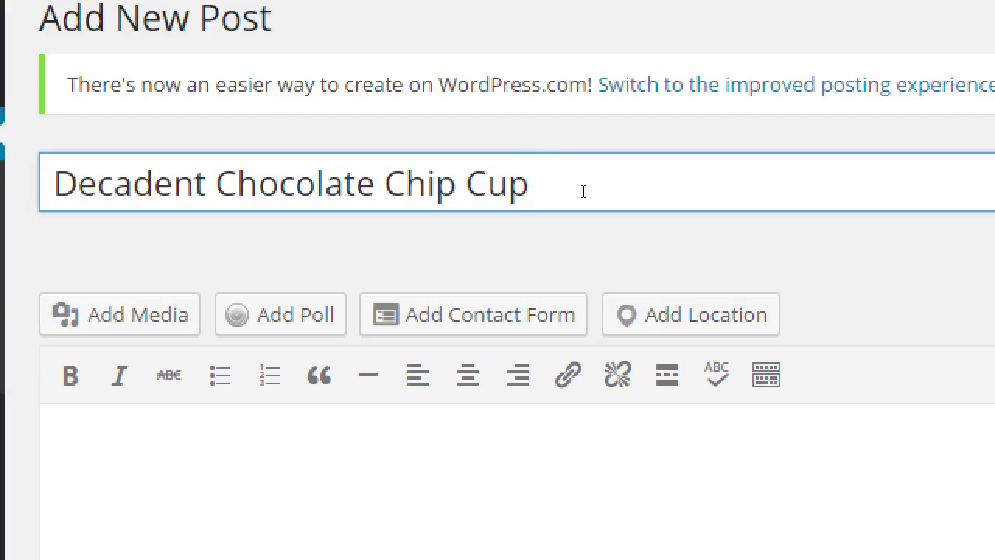
text(cake of the Month)
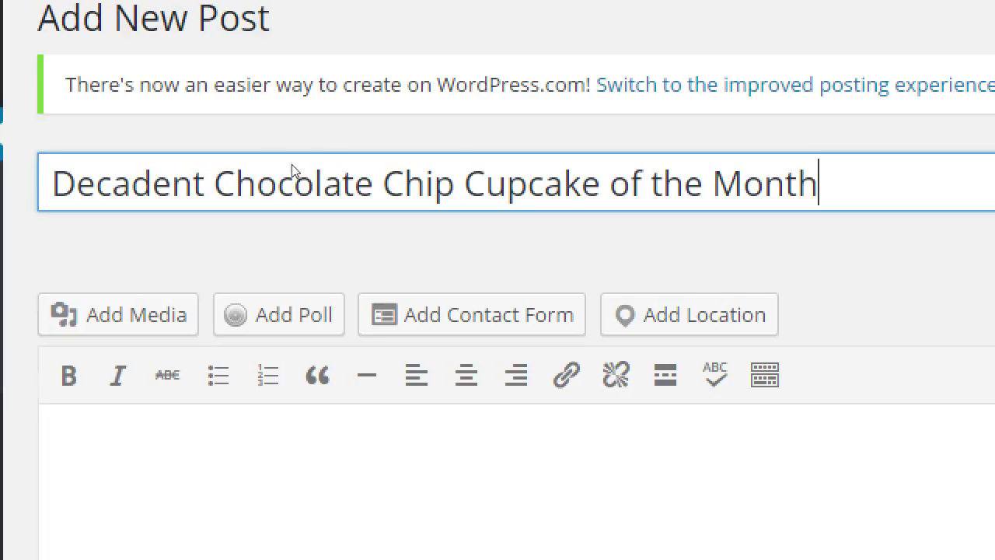
Highlight "Decadent" in the post title, and move on to the post body to generate the permalink
double_click(187, 179)
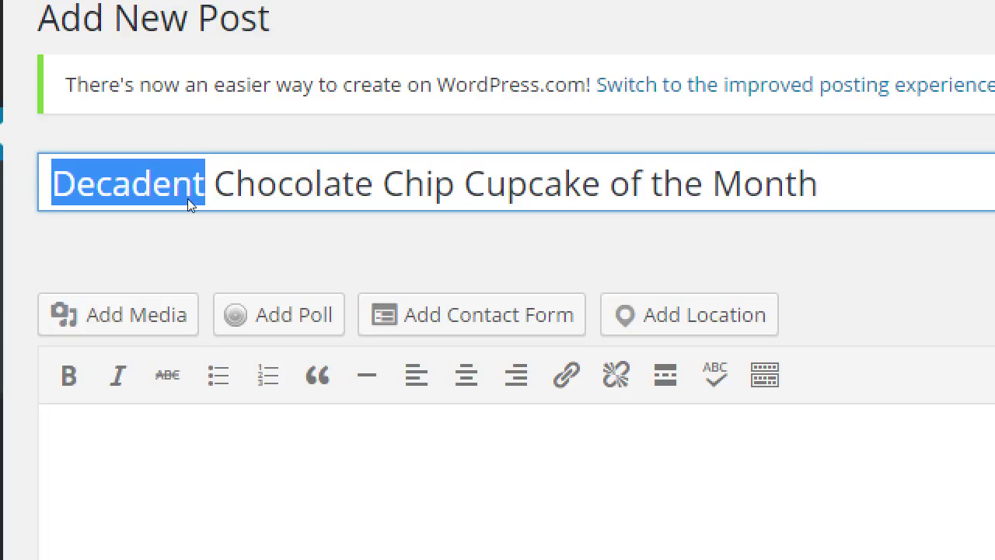
click(276, 181)
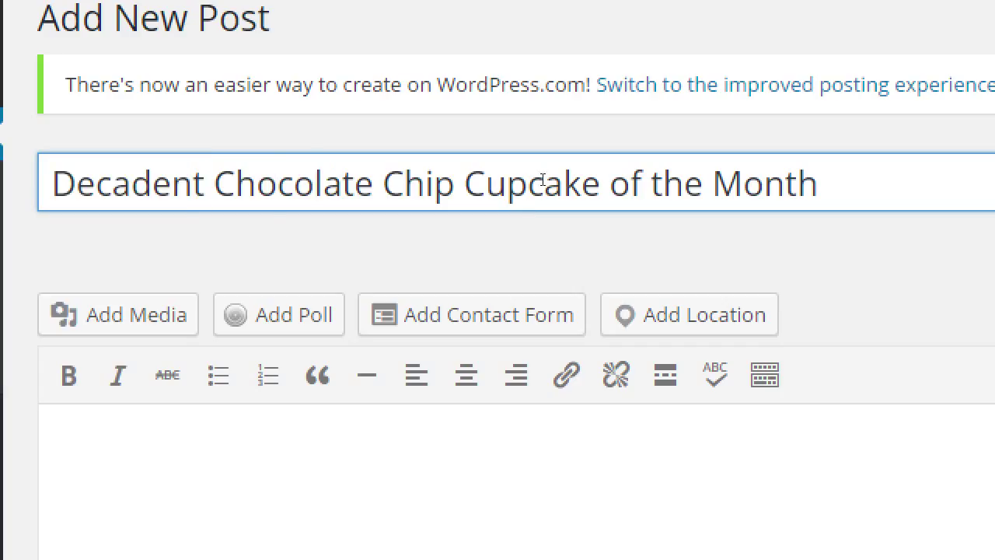
key(Tab)
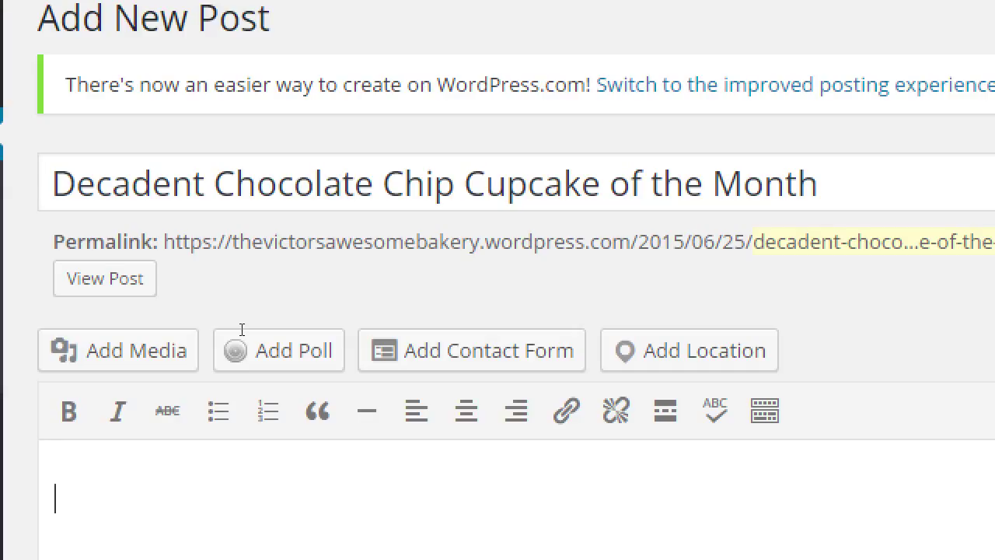
Highlight "Chocolate" in the post title and examine the generated permalink beneath the title
double_click(267, 185)
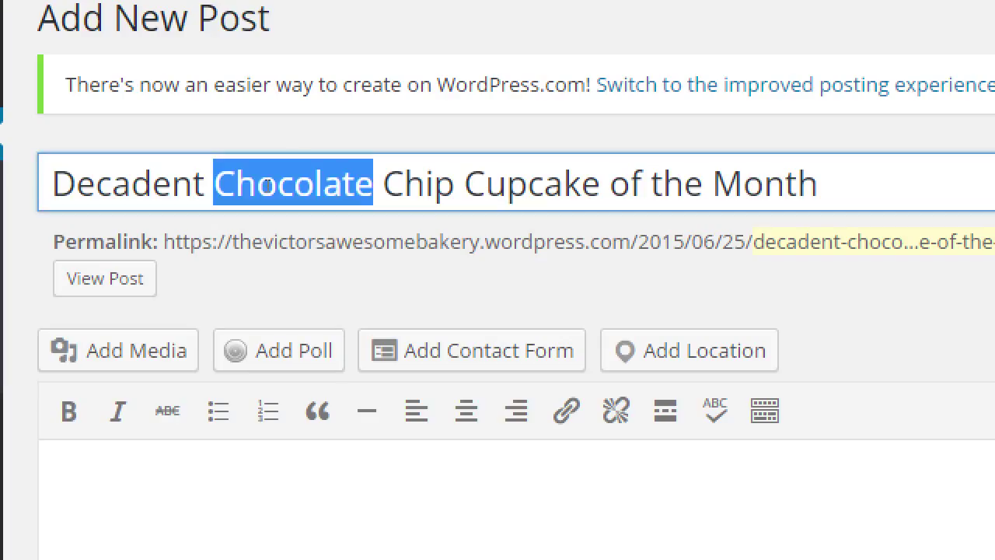
drag(162, 206, 400, 221)
click(477, 222)
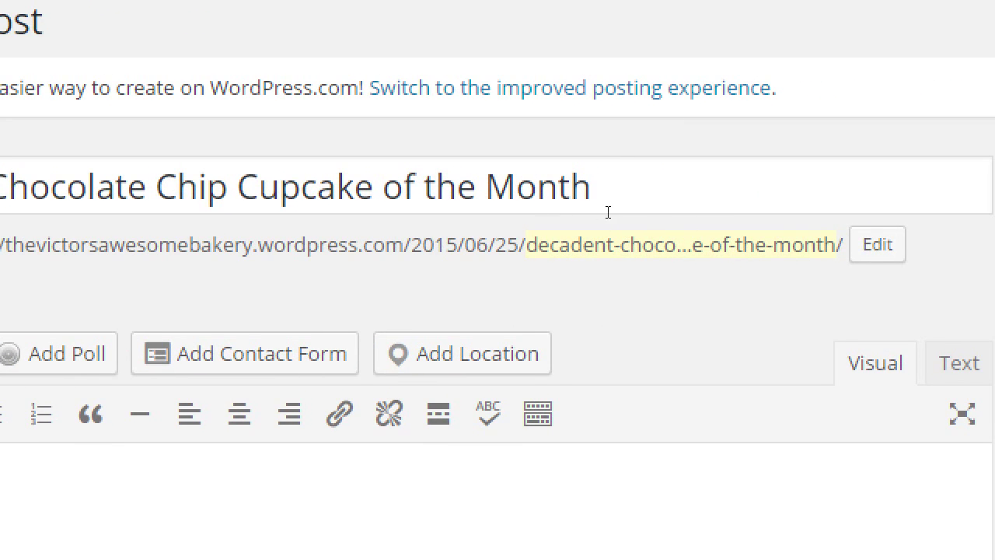
Open the permalink's slug for editing to examine its wording, close it, and highlight the whole post title for comparison
click(687, 225)
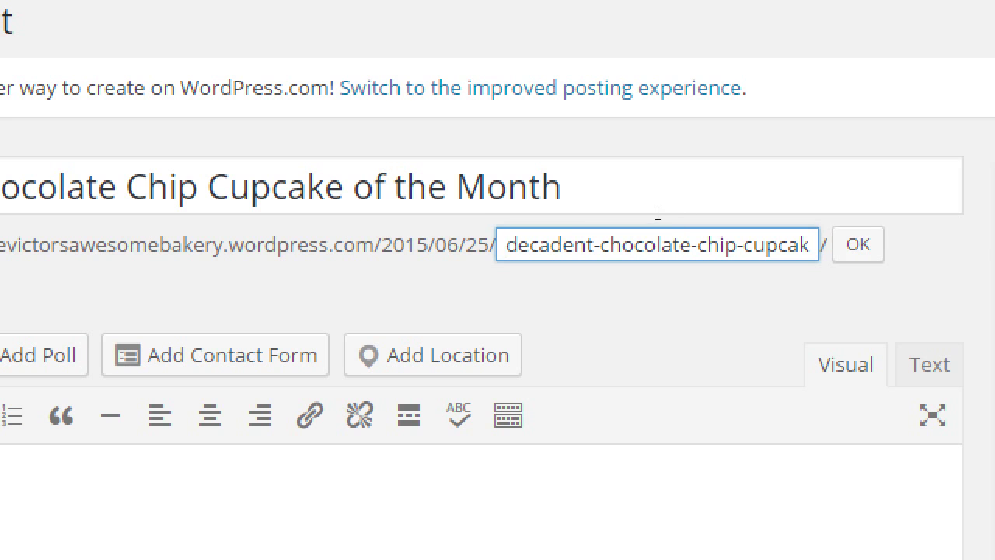
drag(799, 245, 502, 222)
click(533, 231)
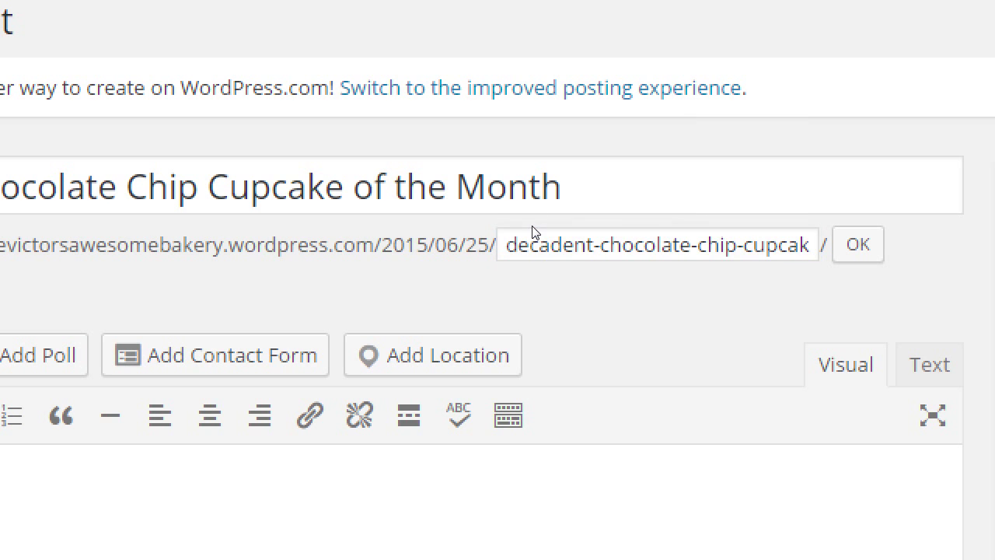
key(Return)
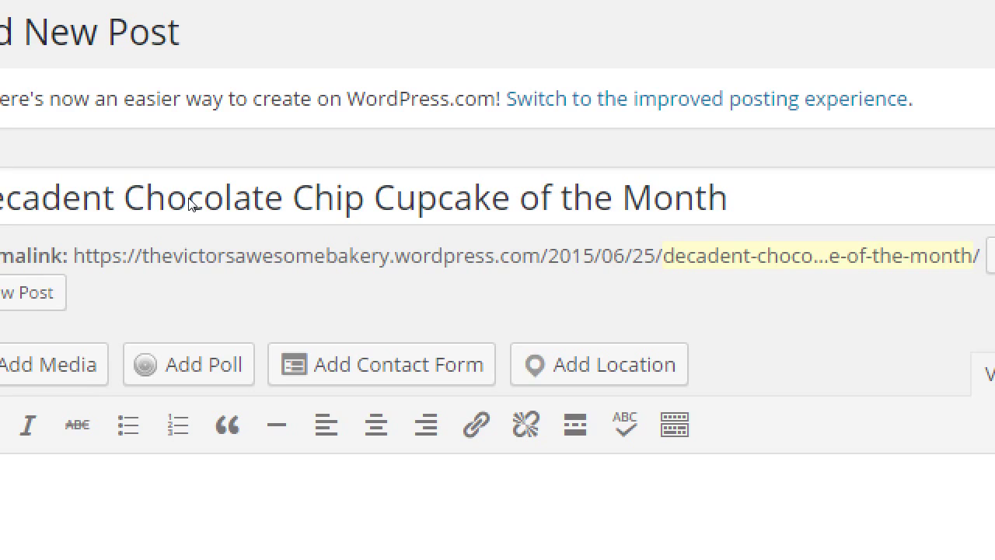
drag(39, 208, 813, 184)
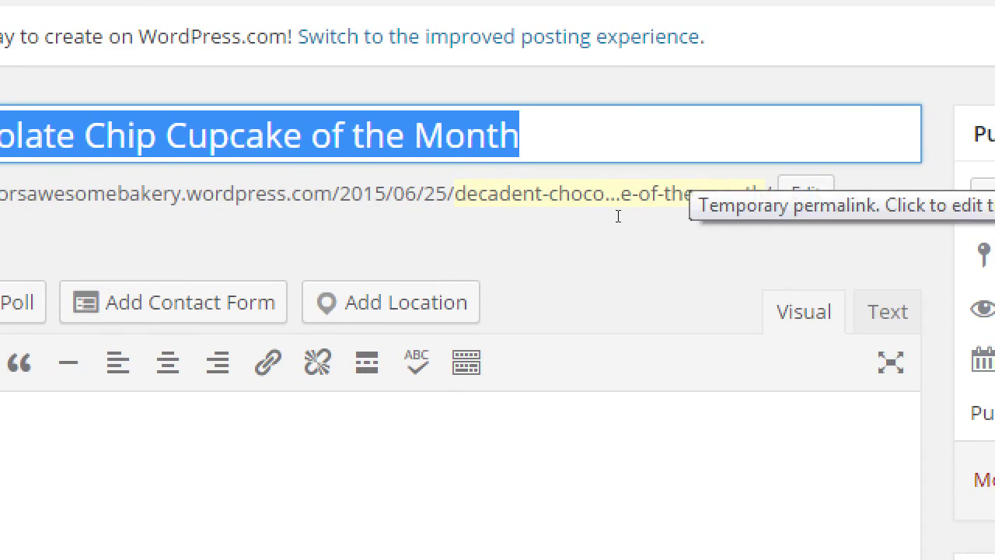
Open the permalink's slug for editing, read through its full wording from end to start, and close it
click(678, 193)
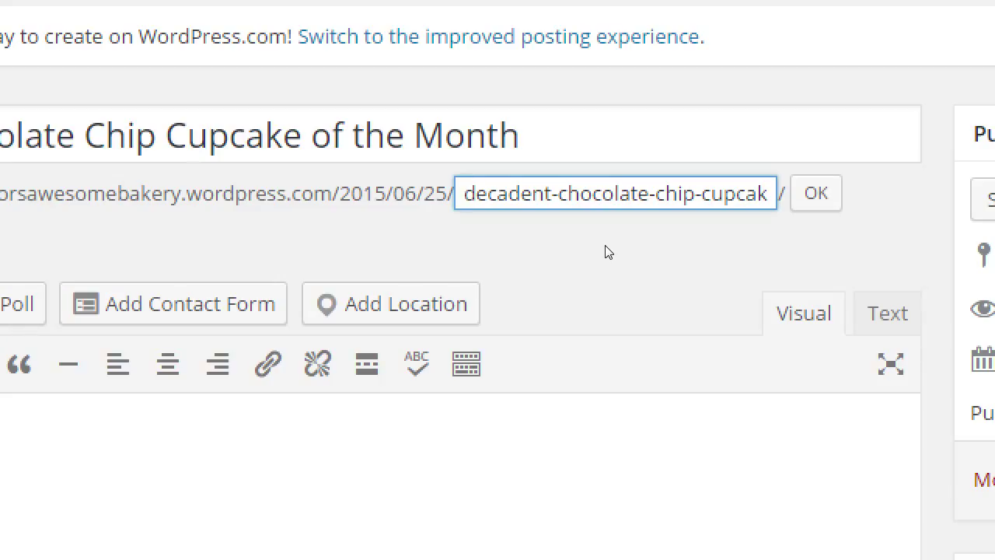
key(End)
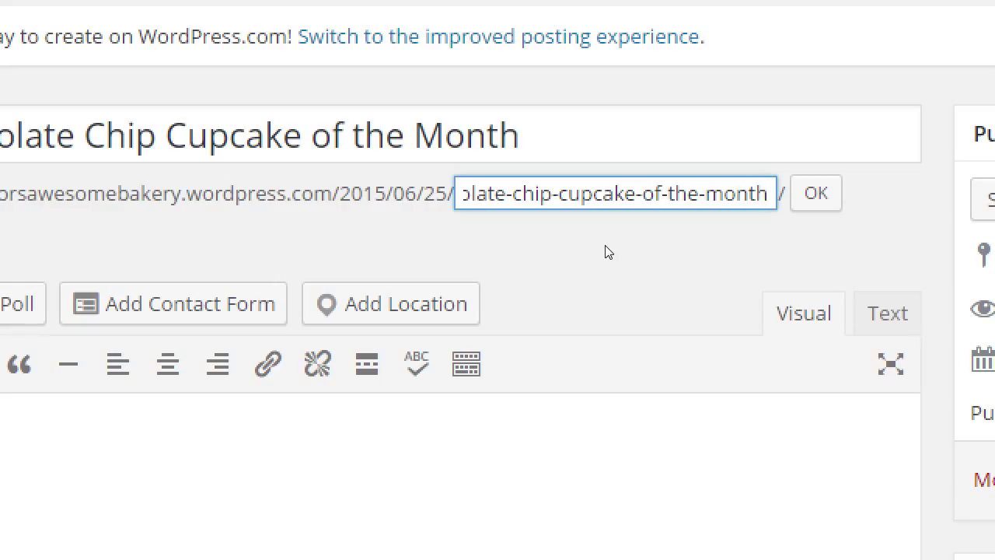
key(Left)
key(Left)
key(Left)
key(Left)
key(Left)
key(Left)
key(Left)
key(Left)
key(Left)
key(Left)
key(Left)
key(Left)
key(Left)
key(Left)
key(Left)
key(Left)
key(Left)
key(Left)
key(Left)
key(Left)
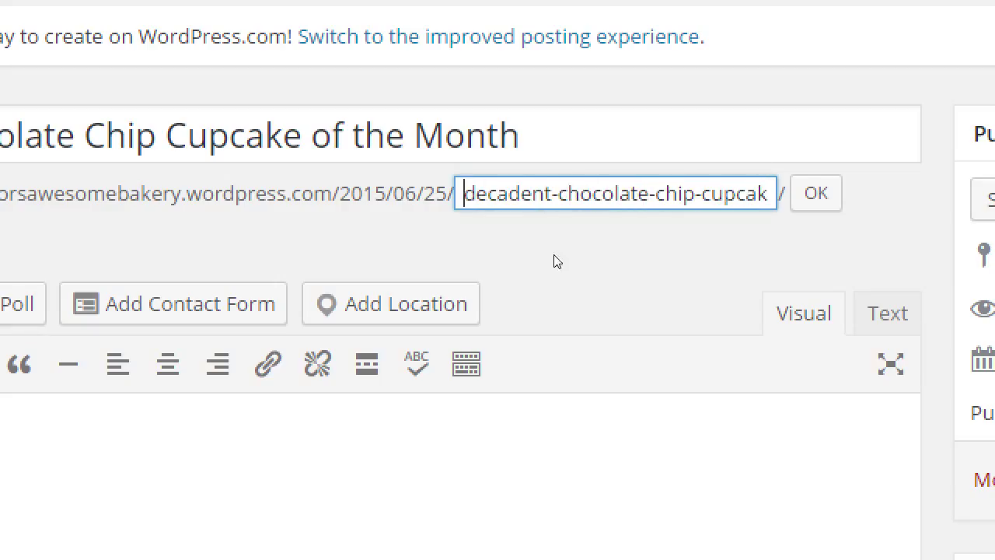
key(Return)
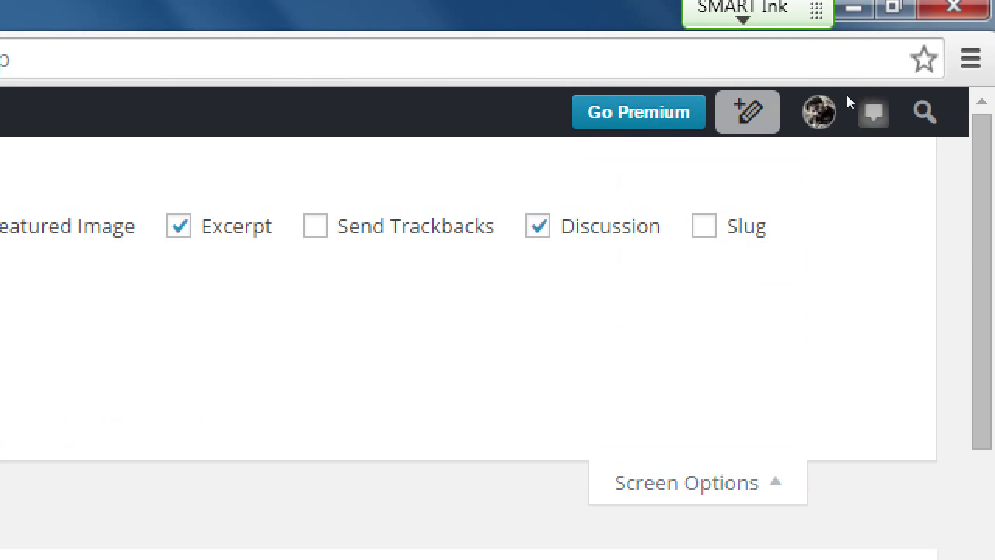
Show the Slug box below the post editor to examine its field, and hide the box again
key(space)
scroll(269, 489, down, 10)
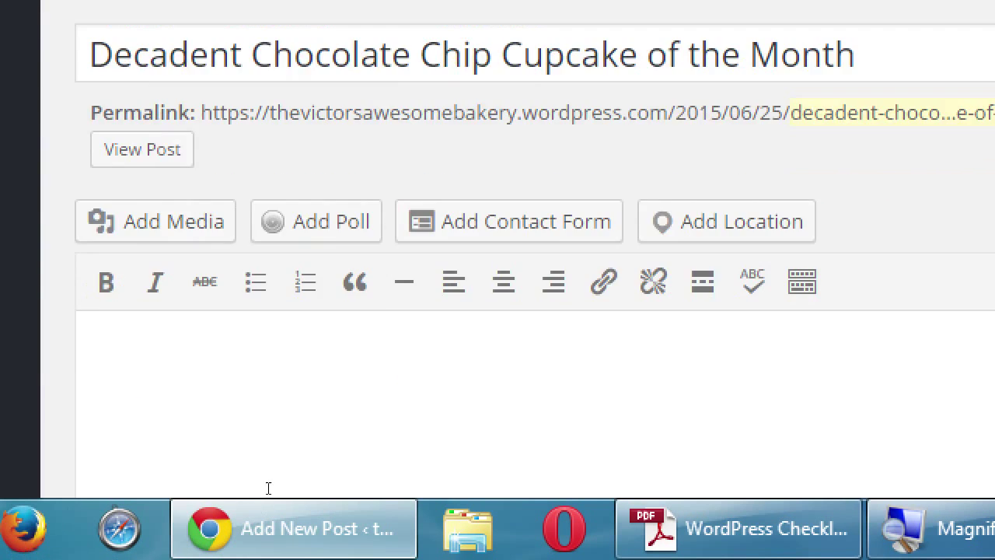
scroll(240, 452, down, 2)
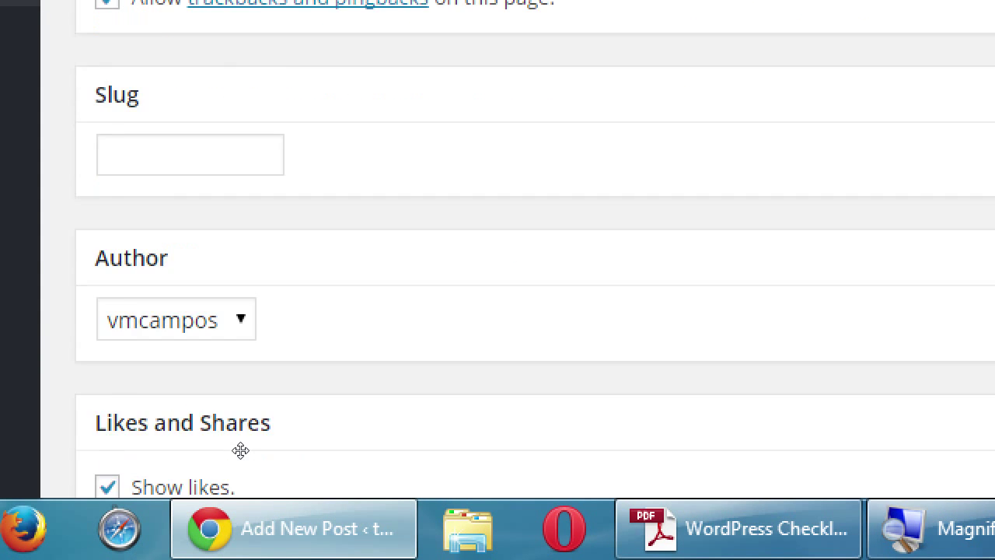
scroll(187, 373, up, 1)
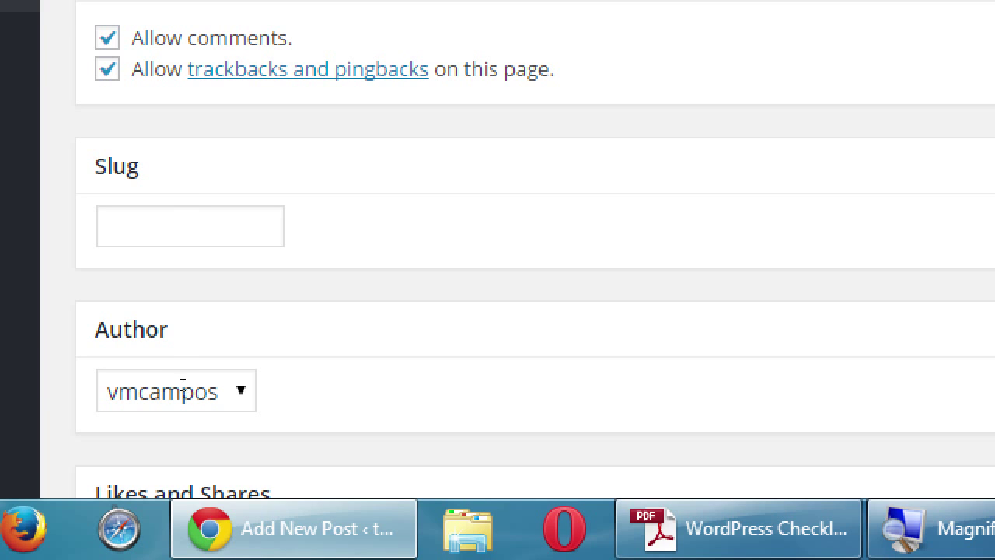
scroll(278, 279, up, 10)
scroll(439, 297, up, 5)
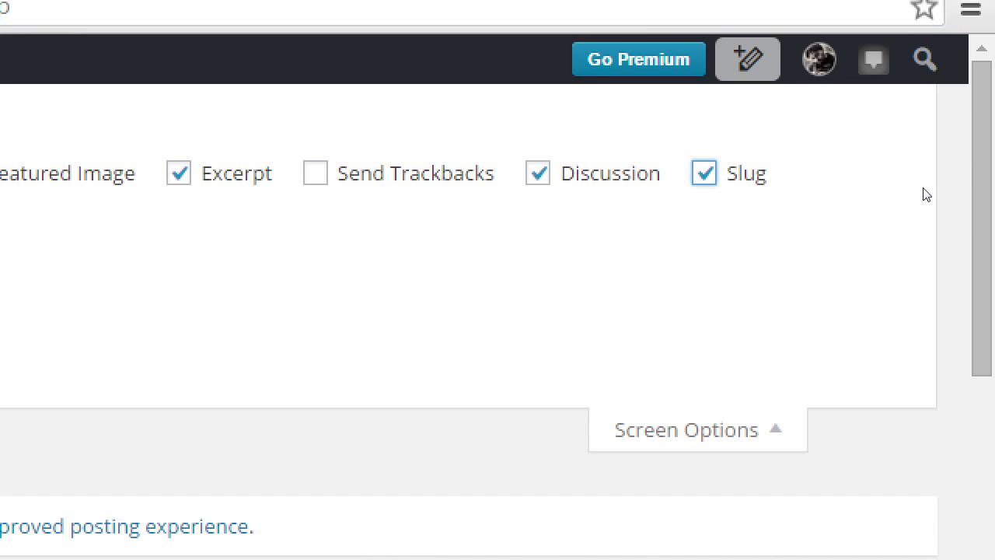
click(704, 172)
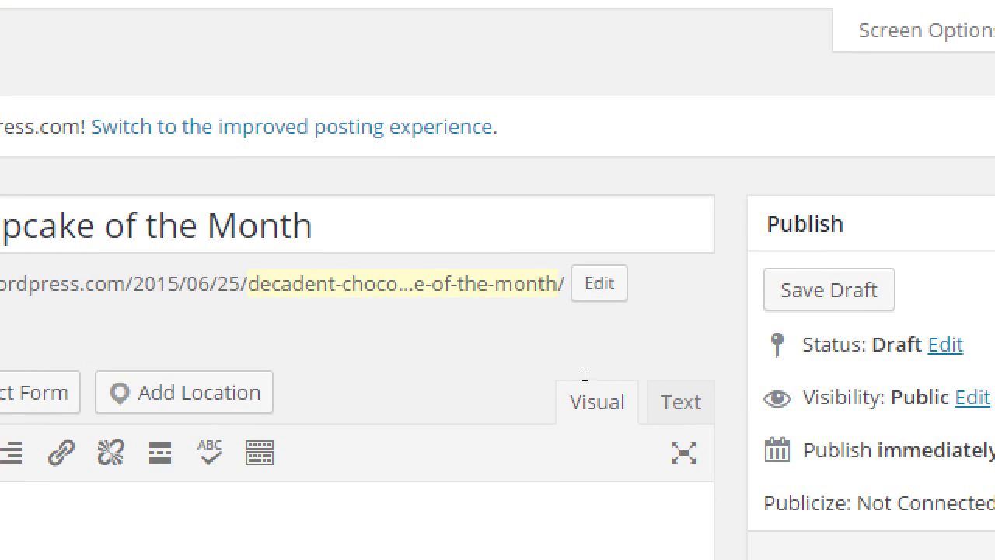
Open the permalink's slug for editing and remove "-of-the-month" from its end
click(559, 359)
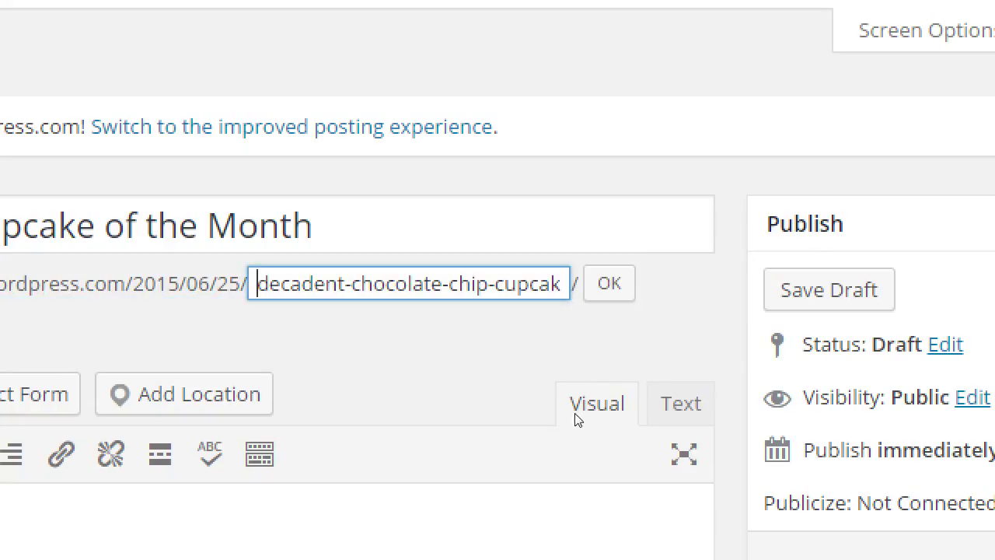
key(End)
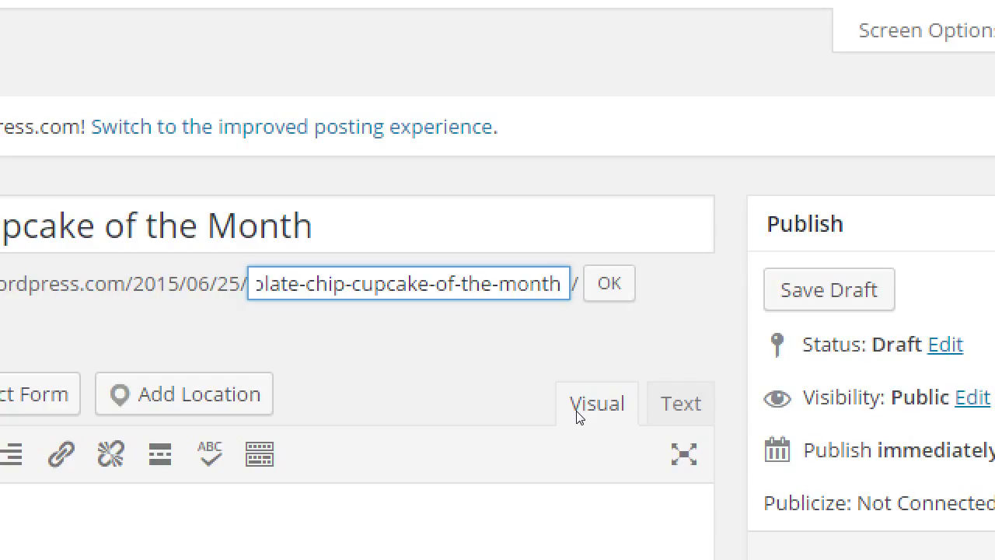
key(BackSpace)
key(BackSpace)
key(BackSpace)
key(BackSpace)
key(BackSpace)
key(BackSpace)
key(BackSpace)
key(BackSpace)
key(BackSpace)
key(BackSpace)
key(BackSpace)
key(BackSpace)
key(BackSpace)
Delete "decadent-" from the start of the permalink's slug
key(Home)
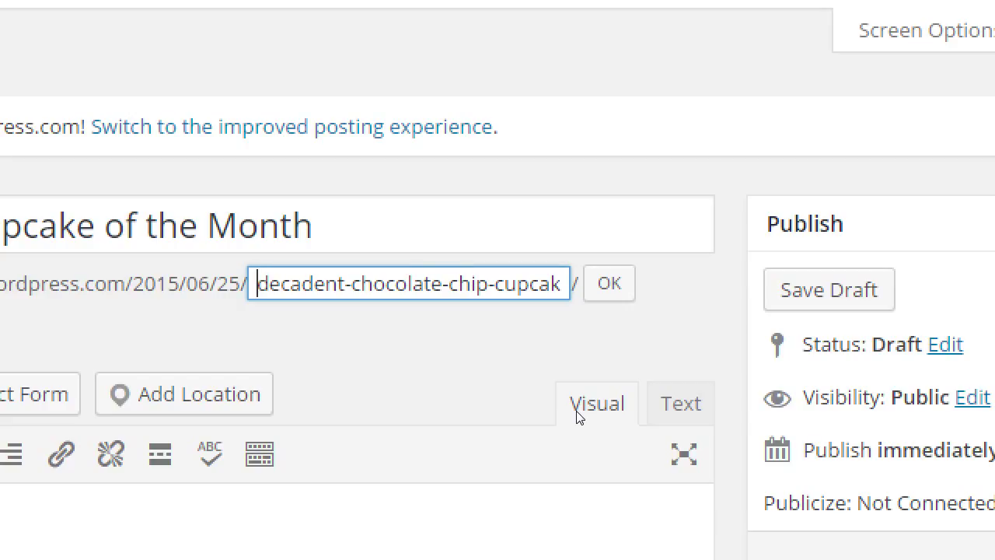
key(Delete)
key(Delete)
key(Delete)
key(Delete)
key(Delete)
key(Delete)
key(Delete)
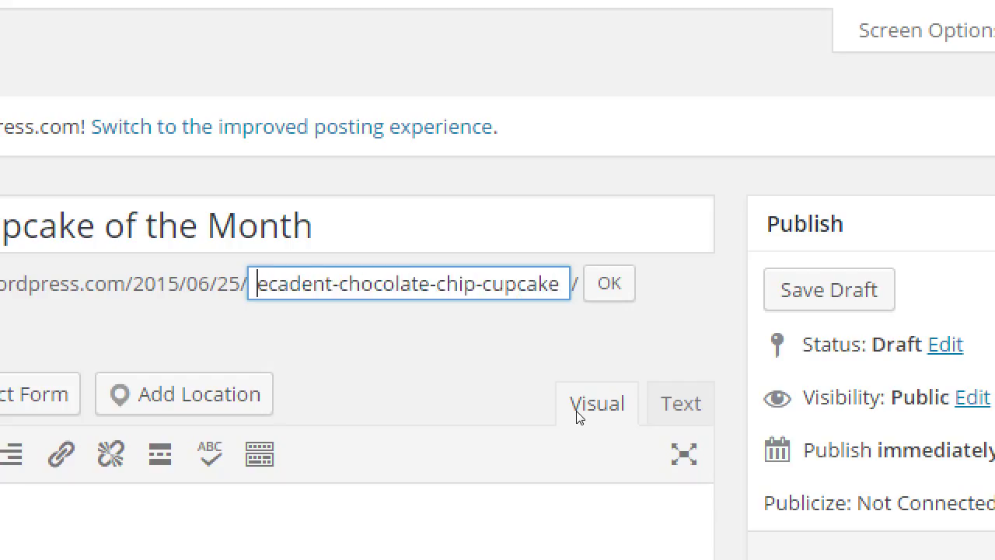
key(Delete)
key(Delete)
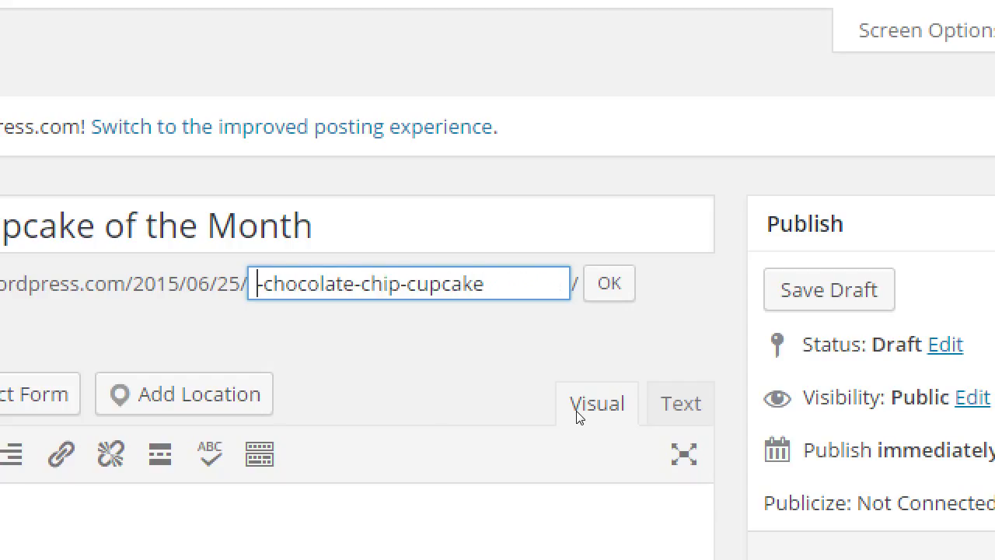
Append "-recipe" to the slug to make it "chocolate-chip-cupcake-recipe", and confirm the permalink
key(End)
text(-recipe)
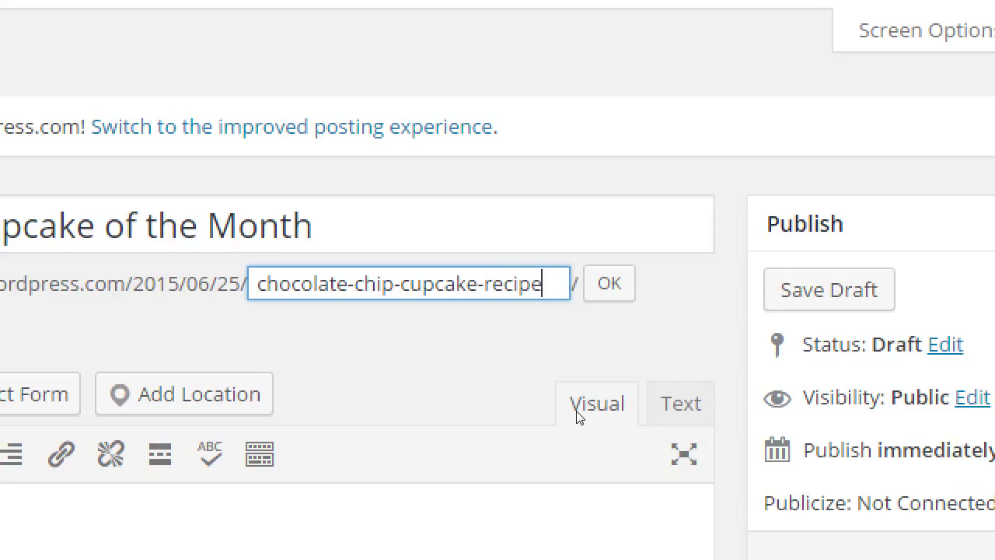
key(Tab)
key(Return)
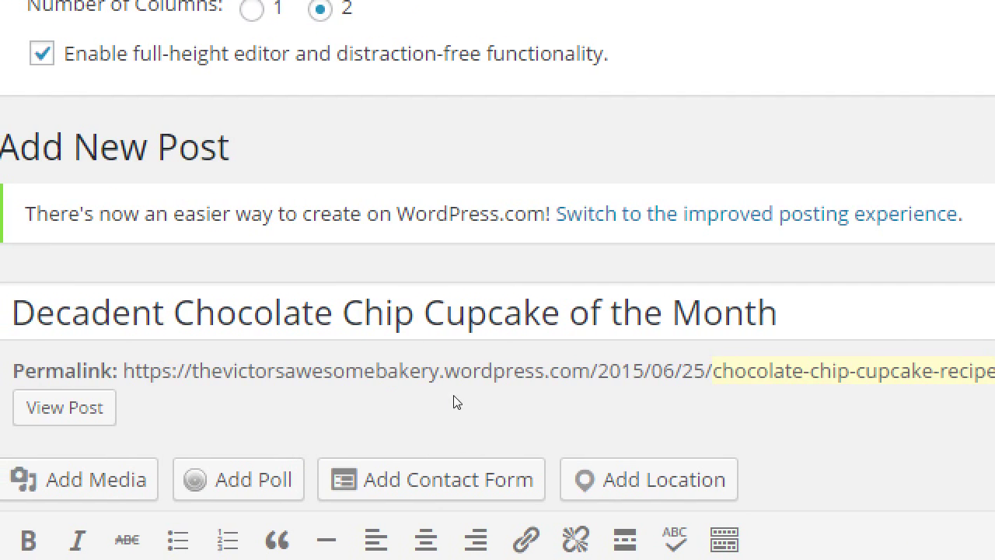
Reopen the slug and cancel its editing, and highlight the post title's words to compare them with the permalink
click(800, 371)
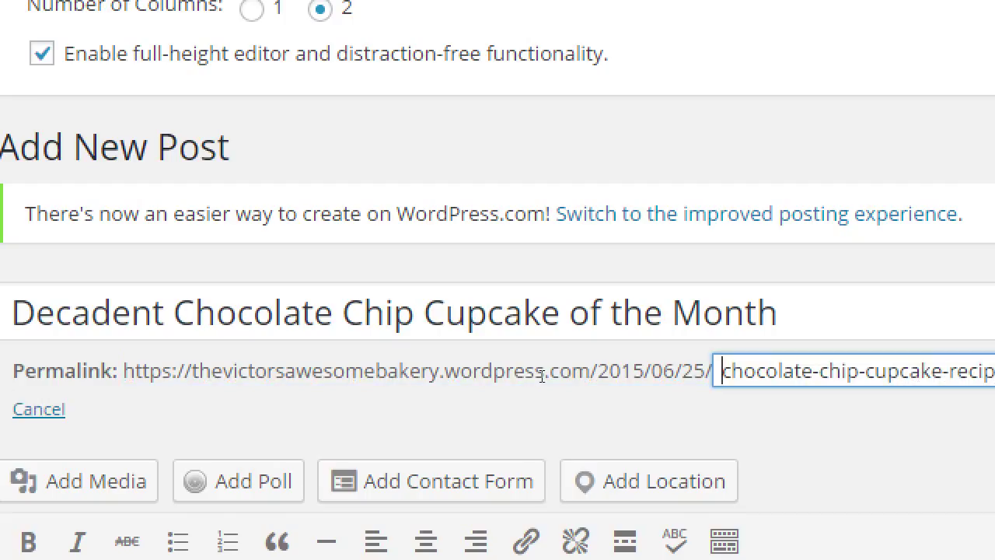
click(290, 344)
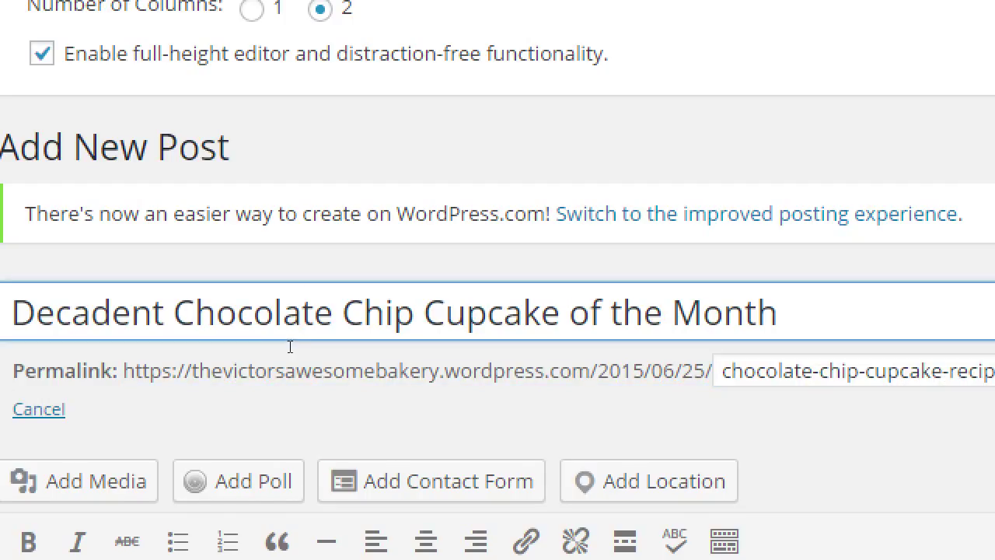
click(162, 398)
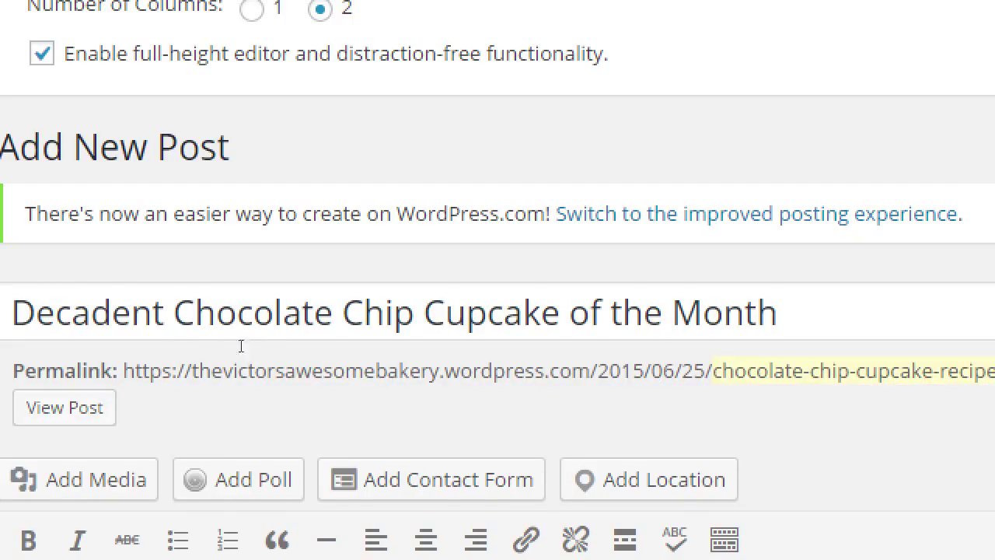
drag(56, 330, 347, 334)
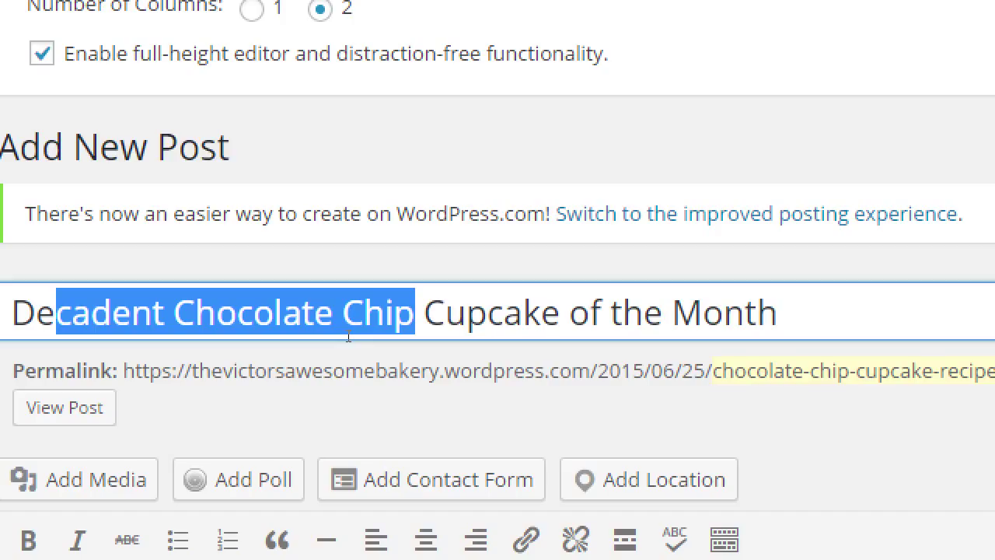
drag(546, 344, 186, 325)
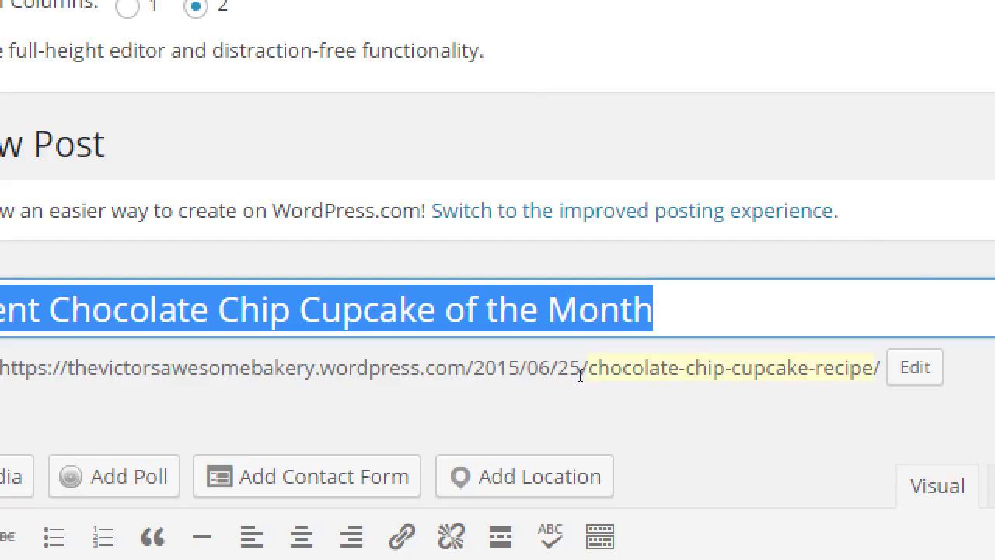
Highlight "Cupcake" in the post title and compare the title with the slug's wording, cancelling the slug editing
click(300, 311)
drag(300, 311, 431, 336)
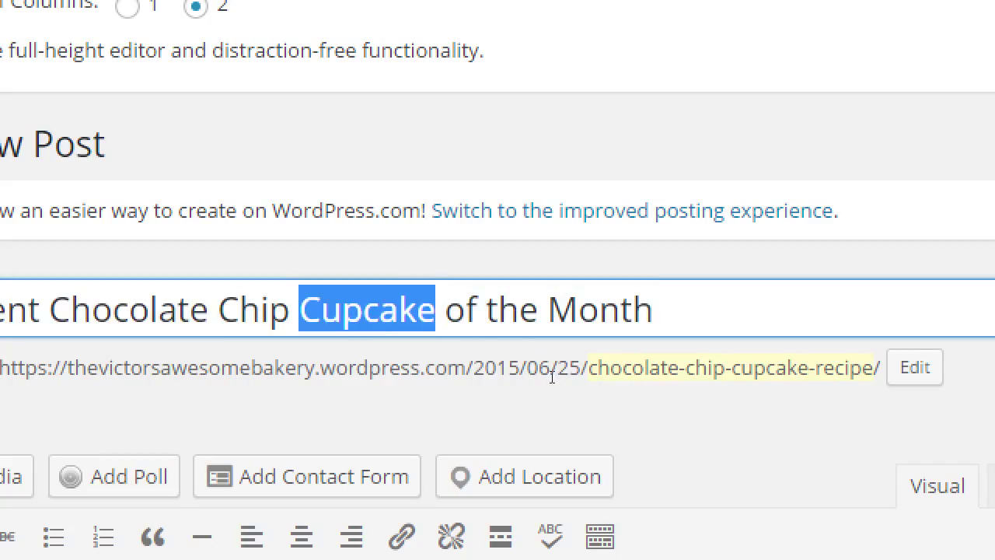
click(591, 368)
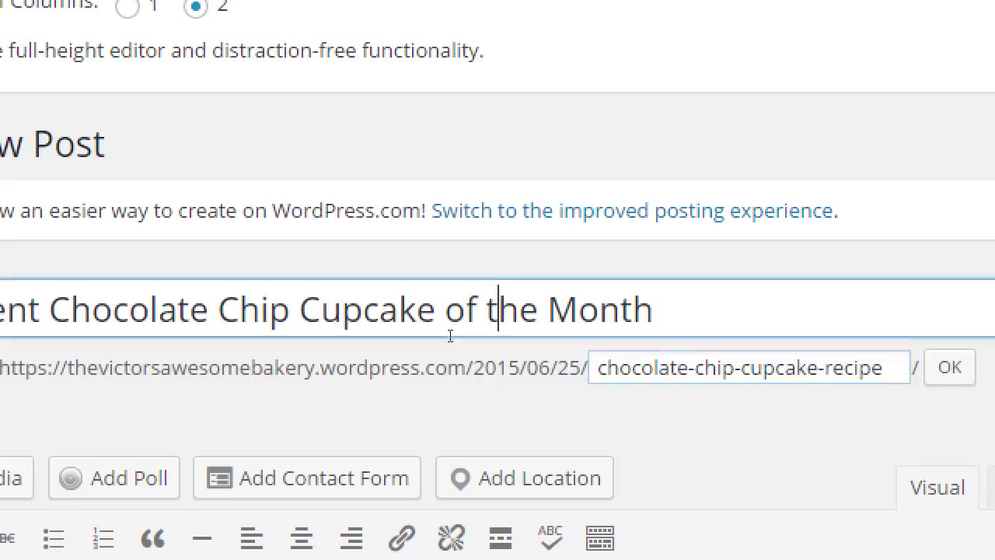
drag(590, 378, 599, 379)
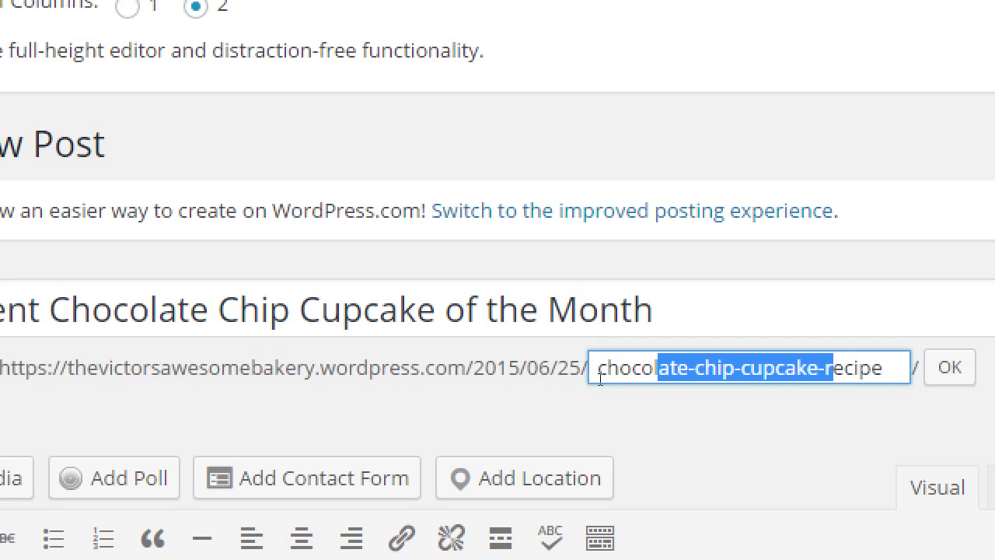
click(602, 375)
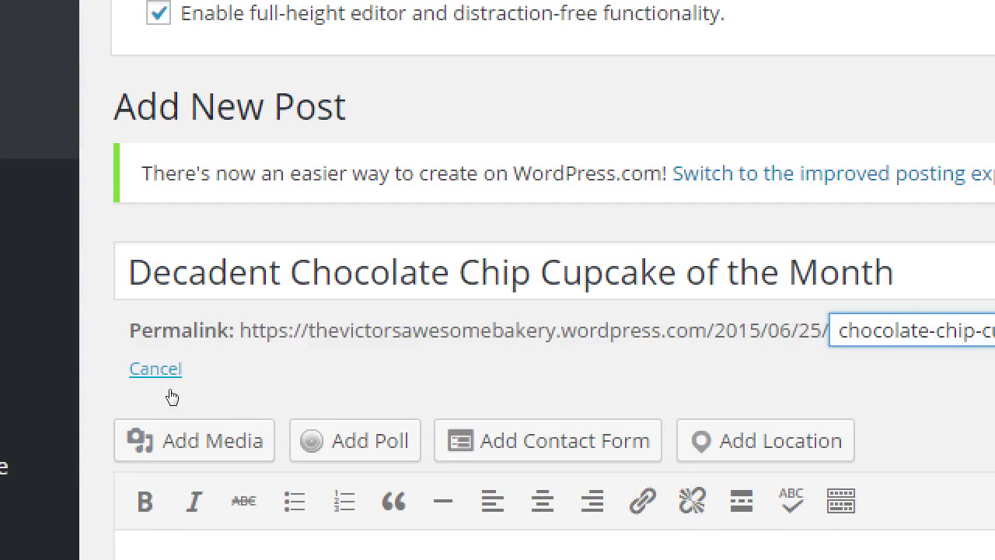
click(162, 371)
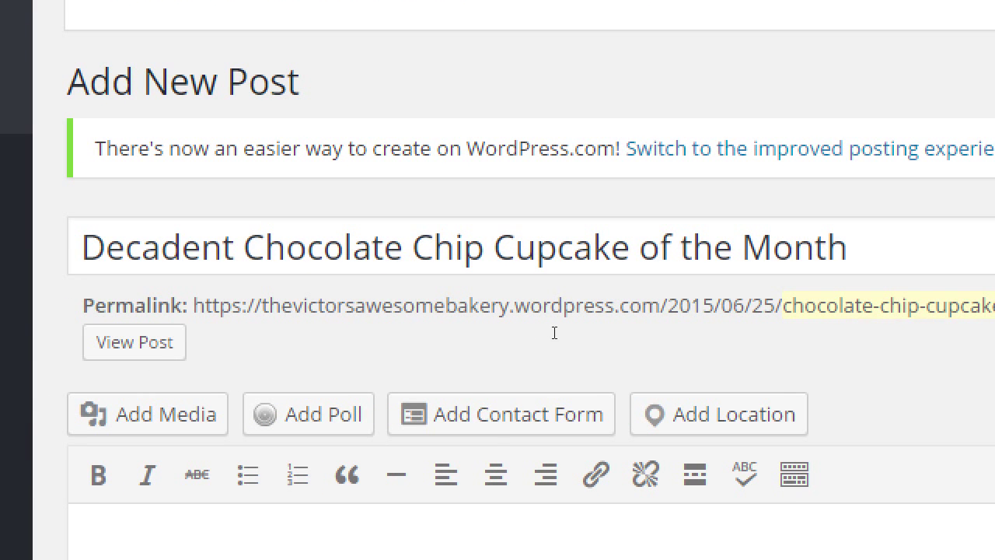
key(Tab)
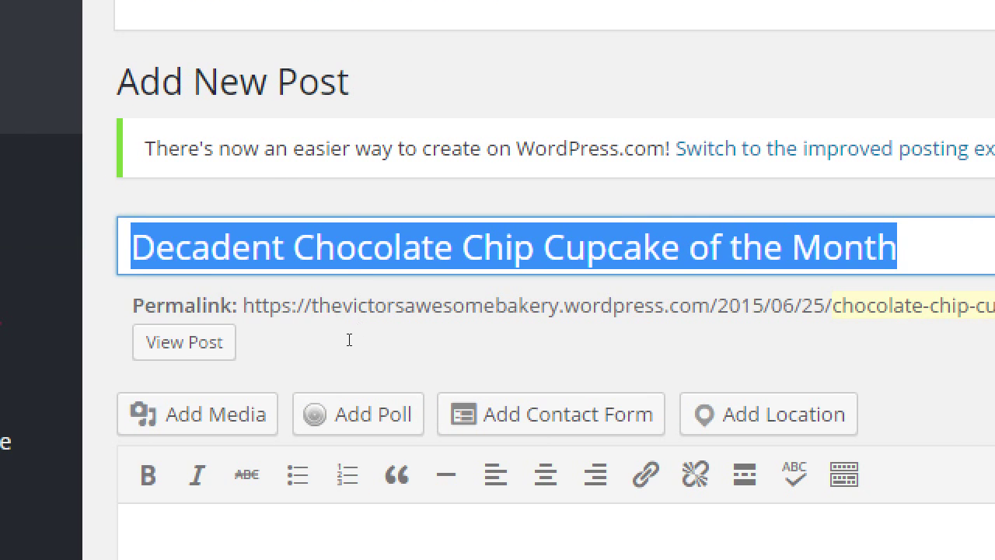
key(Left)
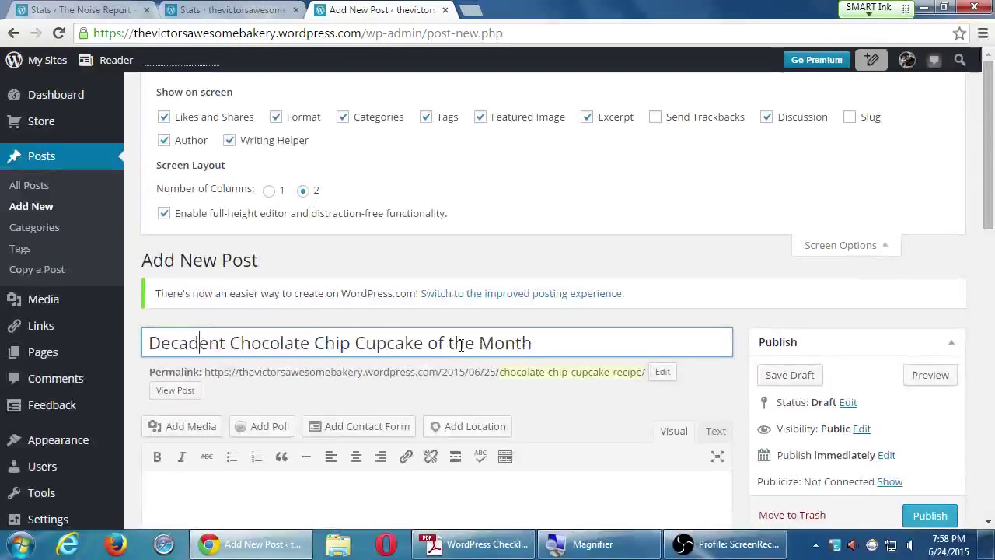
Collapse the screen options and show the editor's second row of formatting tools
click(830, 247)
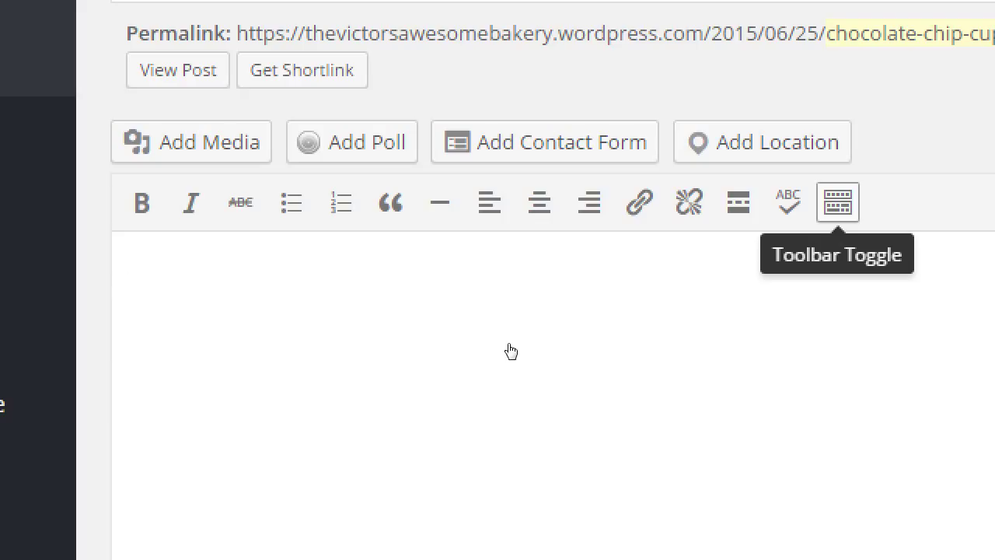
key(alt+shift+z)
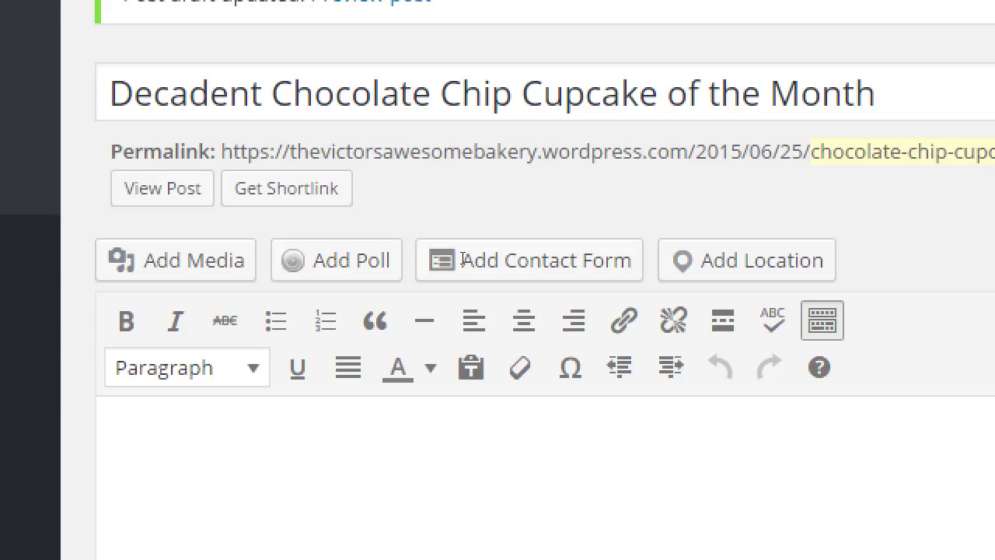
Begin the post body with "Chocolate is one of our favorite flavors. Cupcakes our one of our favorite desserts"
text(Cho)
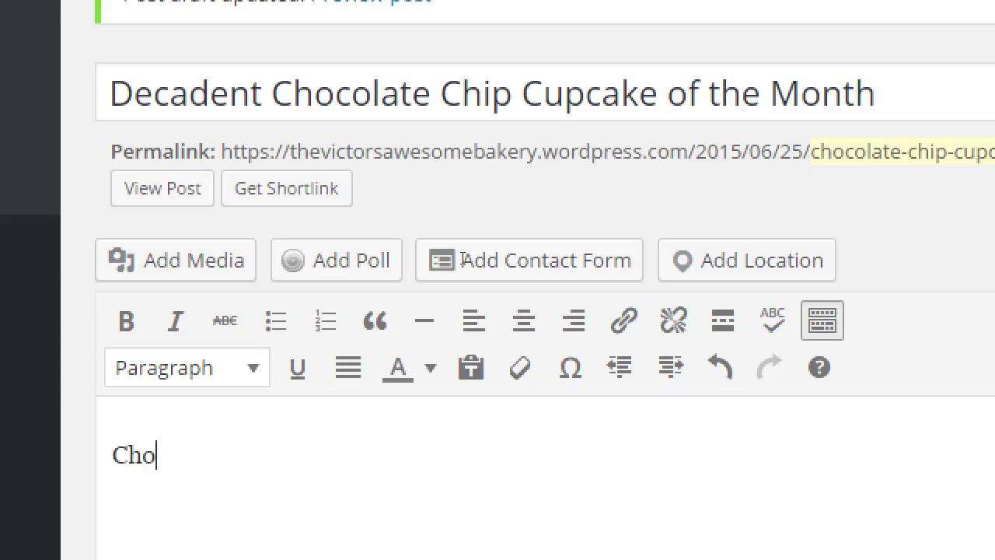
text(colate is one of ou)
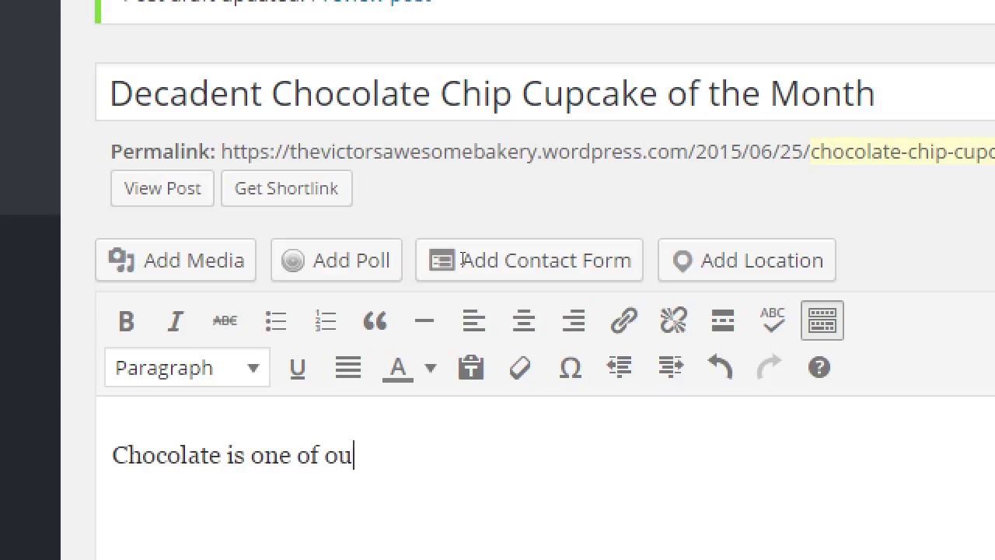
text(r favorite)
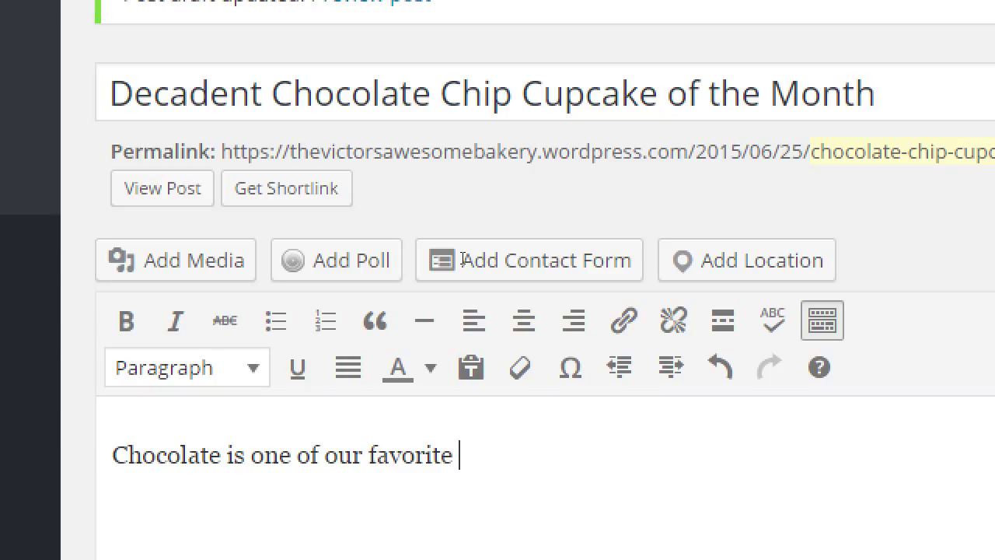
text( flavor)
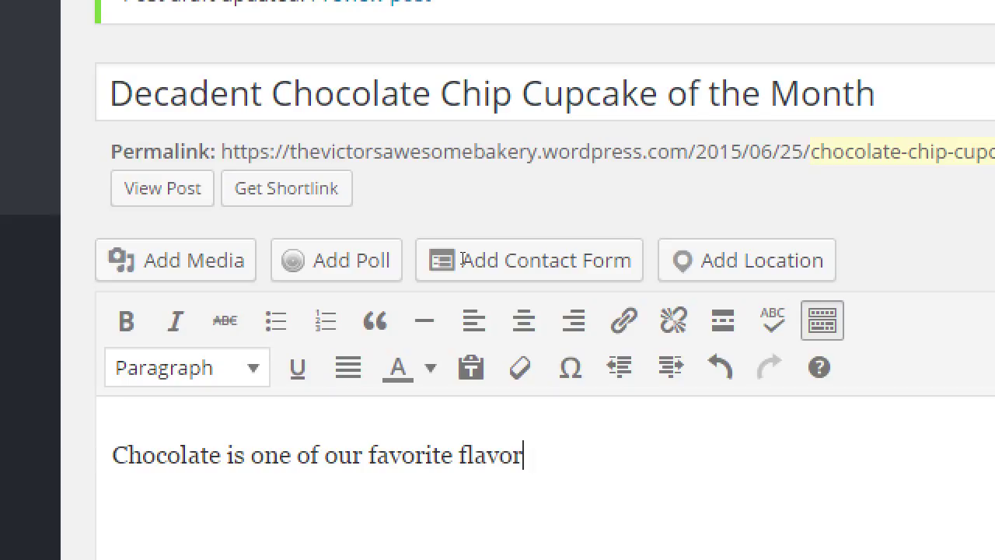
text(s. Cupc)
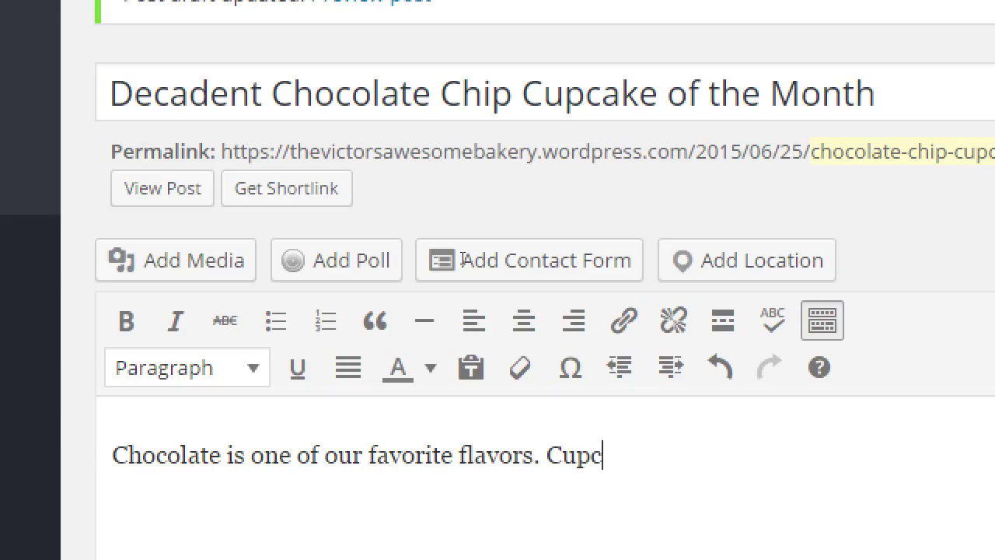
text(akes our one )
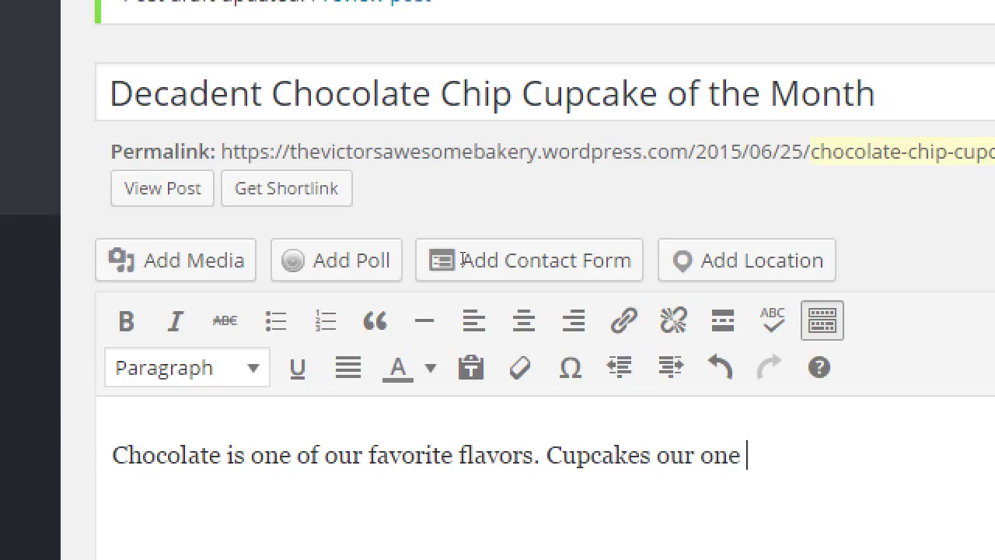
text(of  our fav)
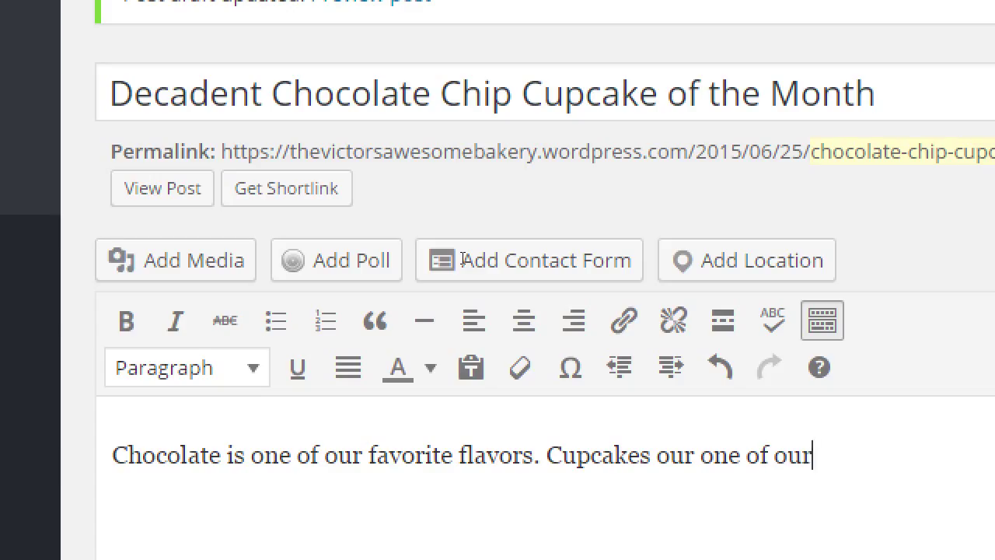
text(orite dessert)
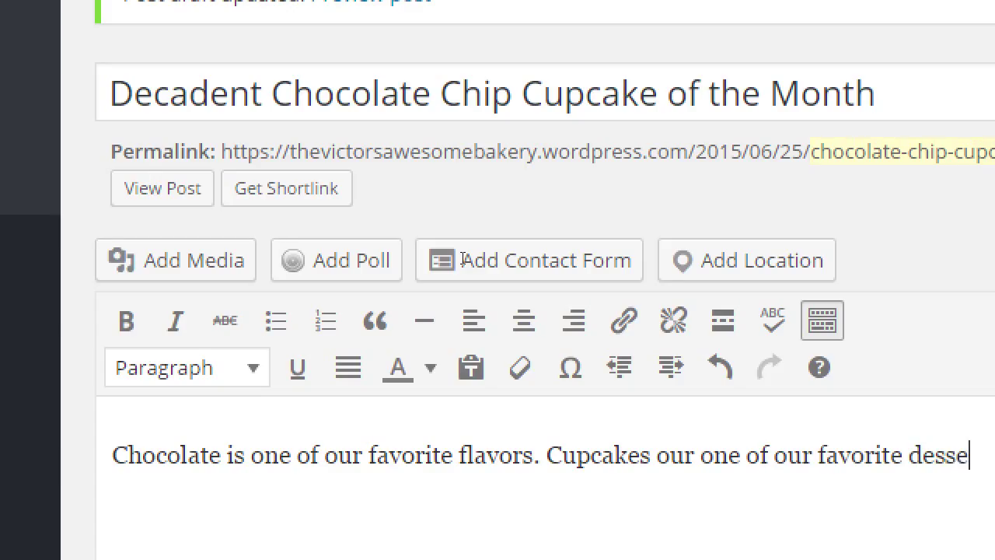
text(s)
Continue the paragraph with "We married the two, and this is the wonderful result: Decadent Chocolate Chip Cupcake."
text(. We married the two, and this is the wonderful resulta;)
key(BackSpace)
key(BackSpace)
text(: Dec)
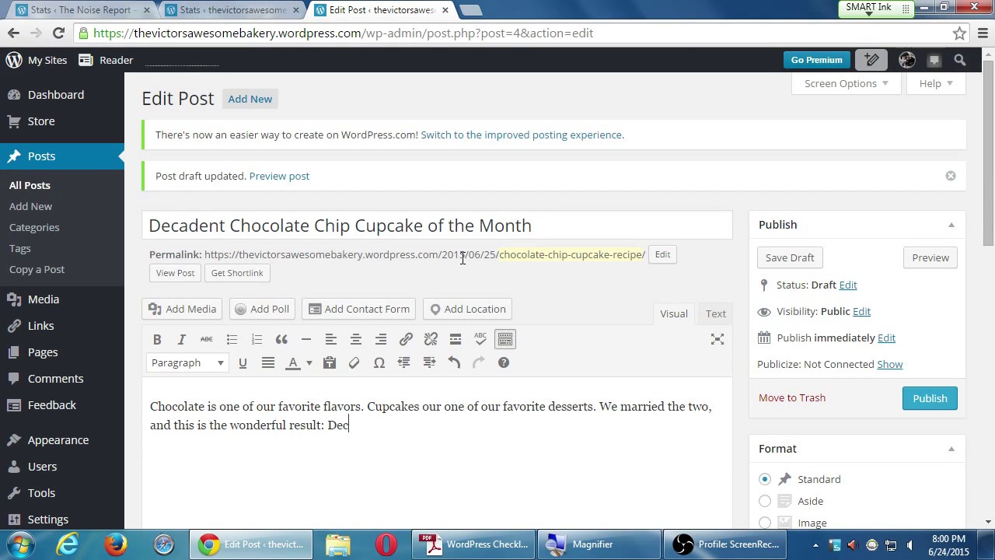
text(adent Choclate Chip)
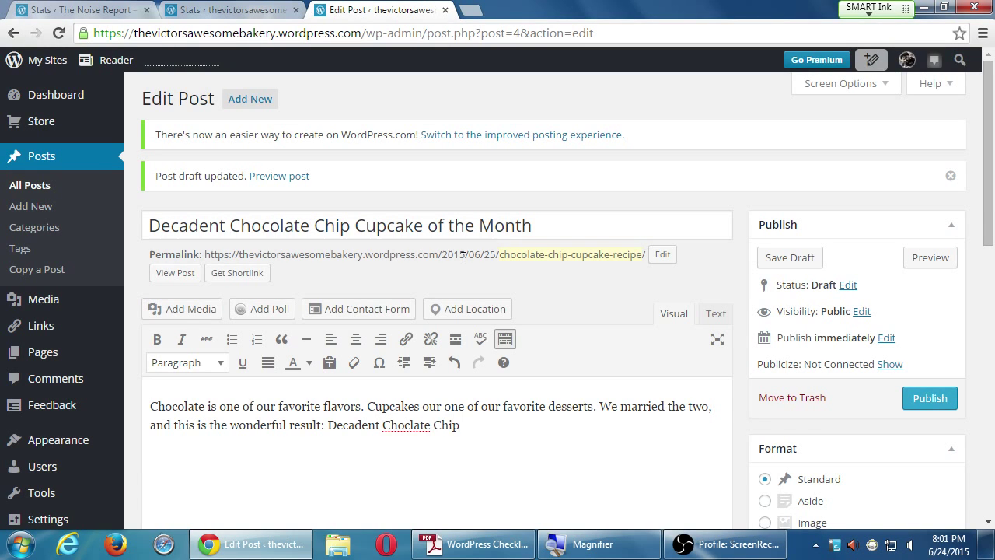
key(BackSpace)
key(BackSpace)
key(BackSpace)
key(BackSpace)
key(BackSpace)
key(BackSpace)
key(BackSpace)
key(BackSpace)
key(BackSpace)
text(oc)
key(BackSpace)
text(late Chip Cupcka)
key(BackSpace)
key(BackSpace)
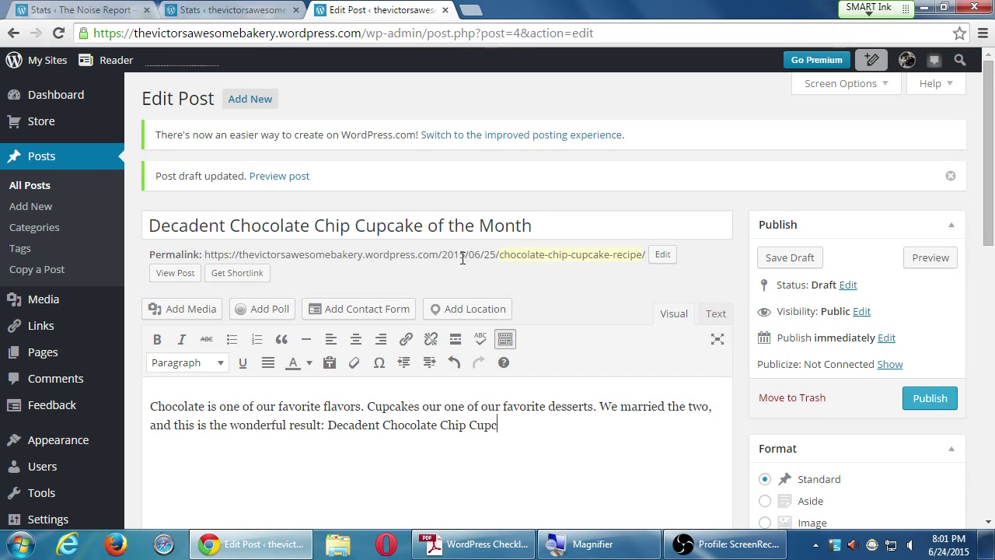
text(ake.)
Insert "our" before "Decadent Chocolate Chip Cupcake" in the last sentence, and add a Read More break after the paragraph
key(ctrl+Left)
key(ctrl+Left)
text(our)
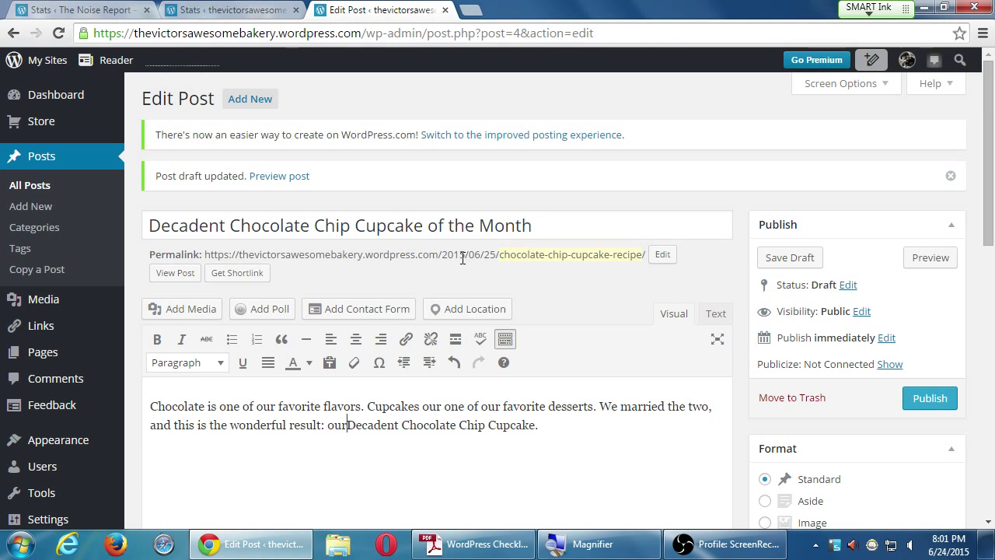
key(End)
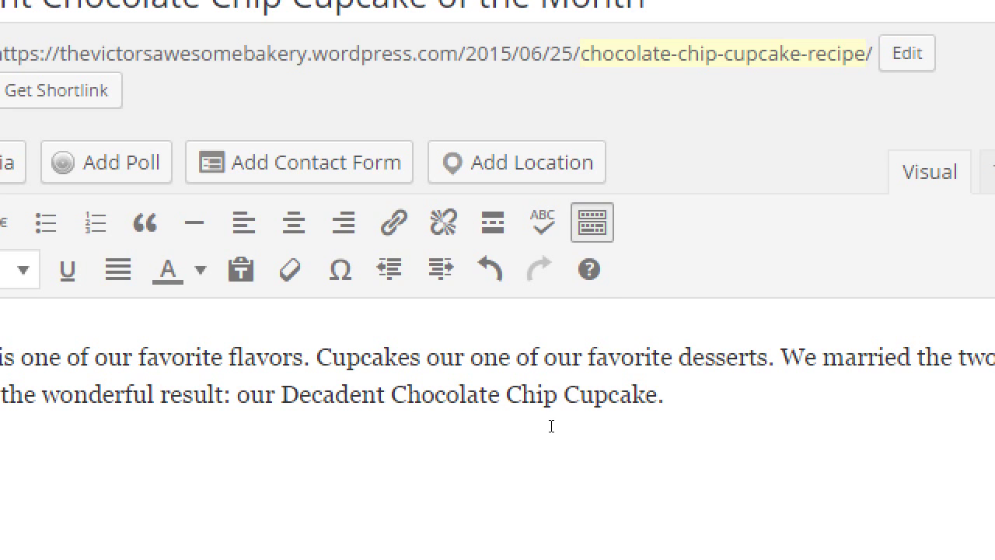
click(493, 223)
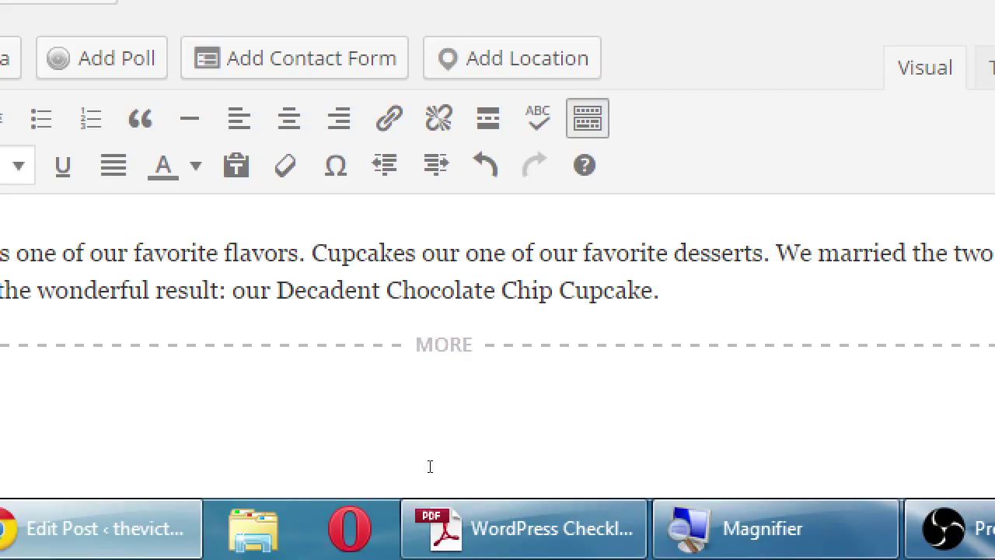
Preview the draft post, look through how the title and intro paragraph appear on the site, and close the preview
scroll(430, 466, down, 5)
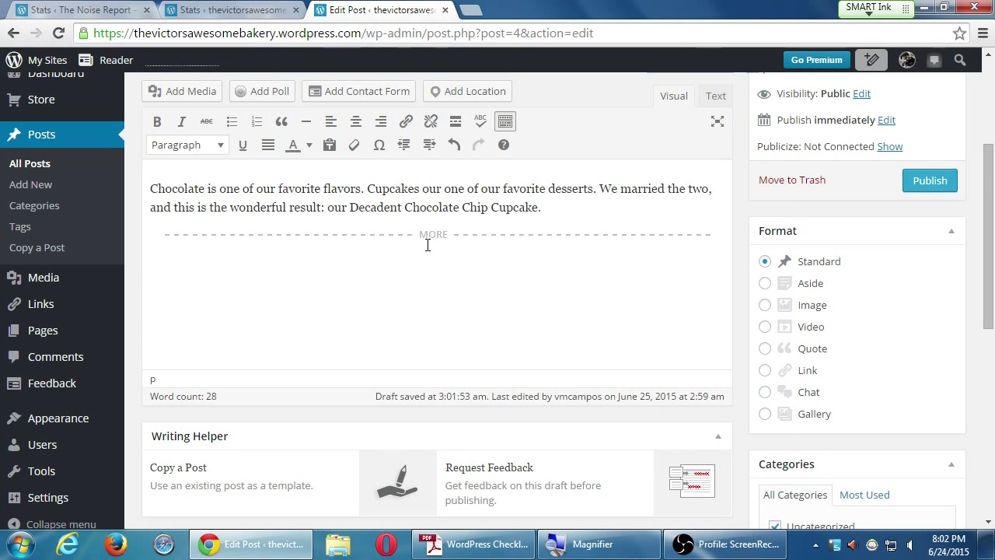
scroll(427, 245, up, 2)
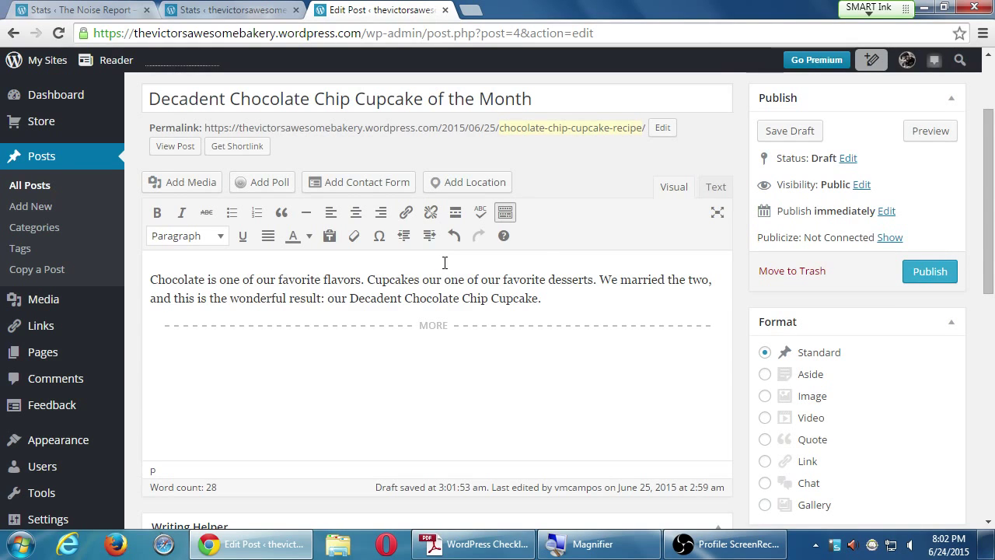
click(925, 136)
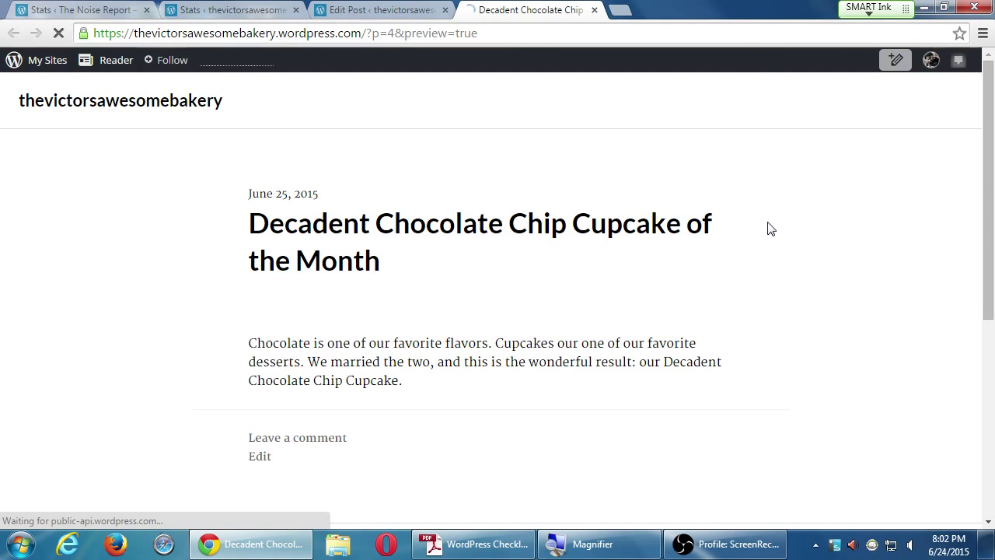
scroll(770, 228, down, 2)
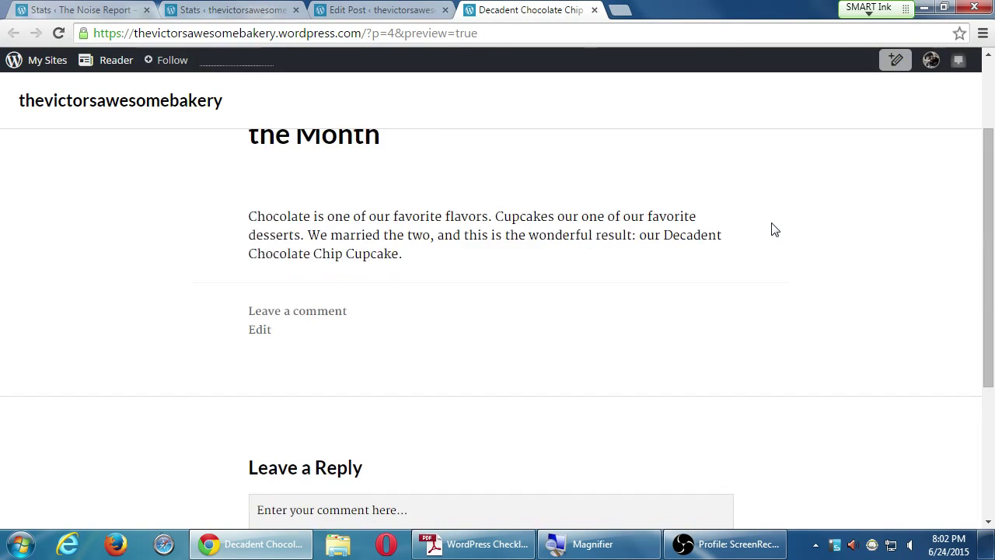
scroll(772, 230, up, 2)
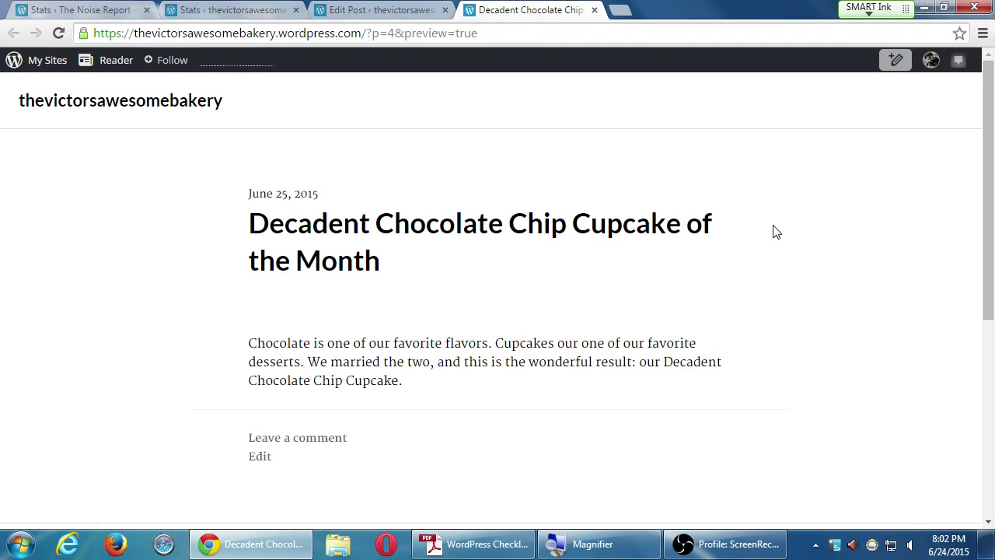
click(593, 10)
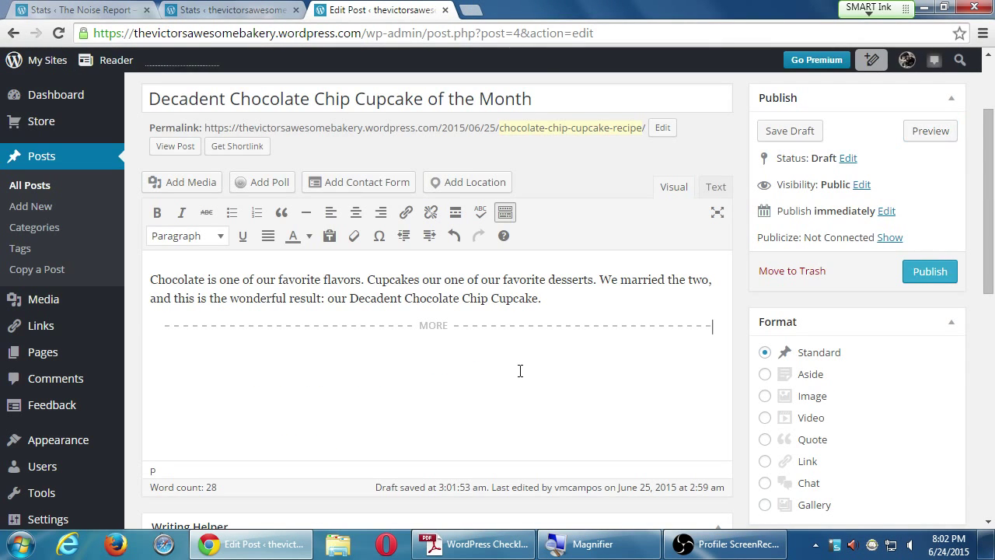
Copy the intro paragraph above the Read More break and paste it as the post's excerpt
drag(560, 304, 149, 280)
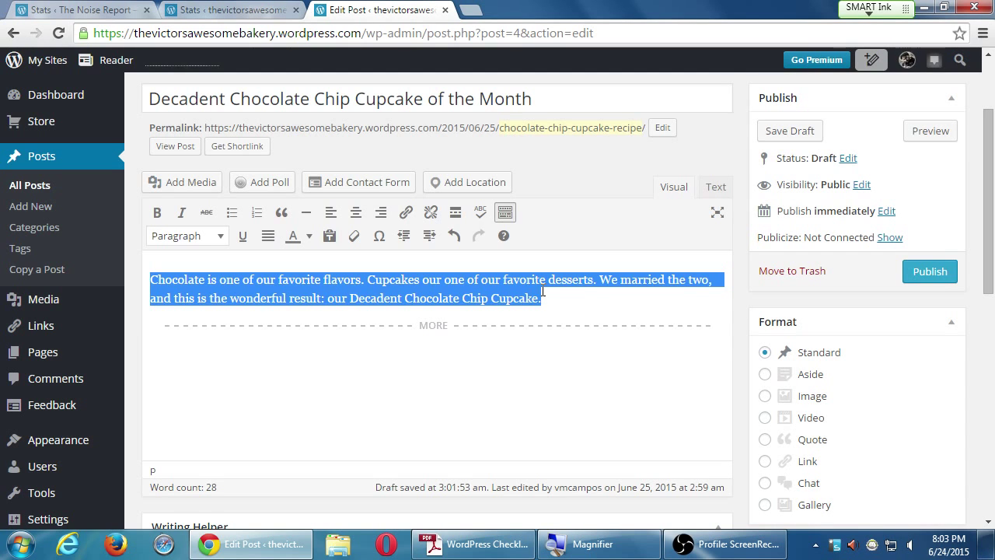
scroll(745, 319, down, 1)
scroll(730, 337, down, 4)
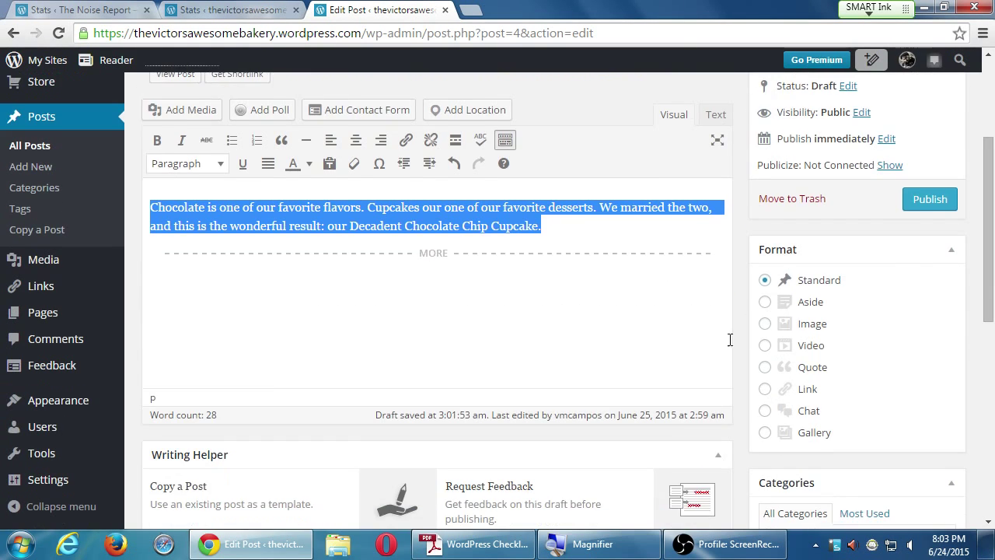
click(244, 432)
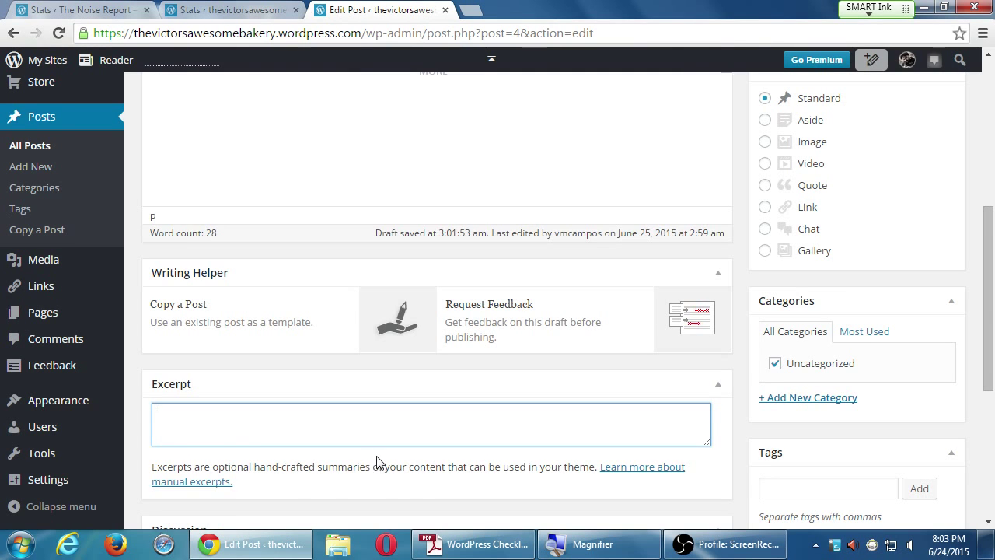
scroll(381, 459, up, 3)
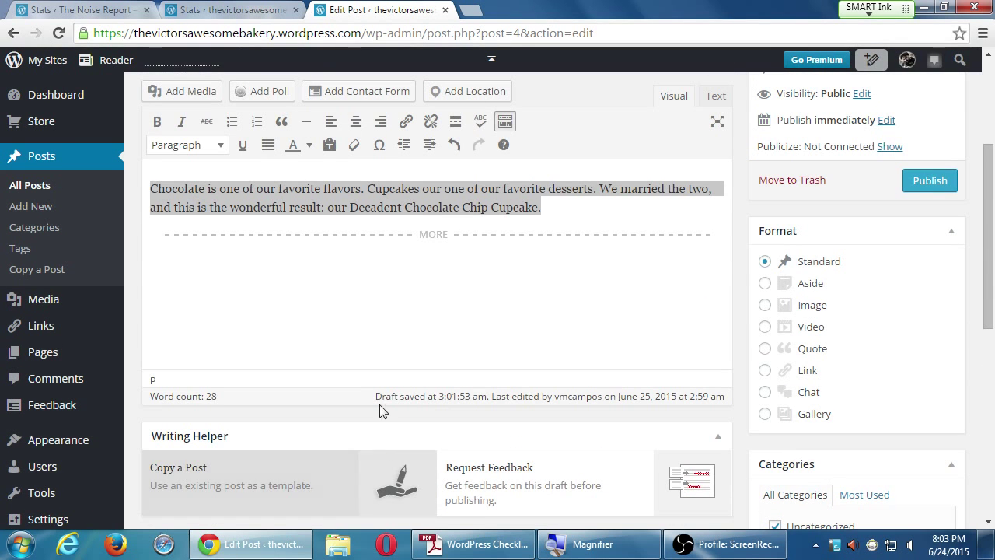
drag(556, 211, 148, 188)
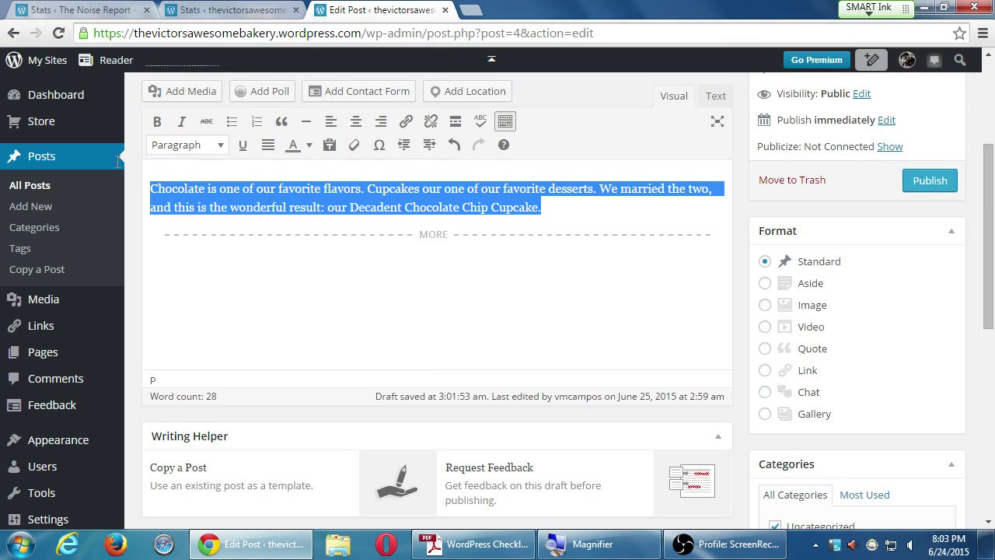
right_click(208, 193)
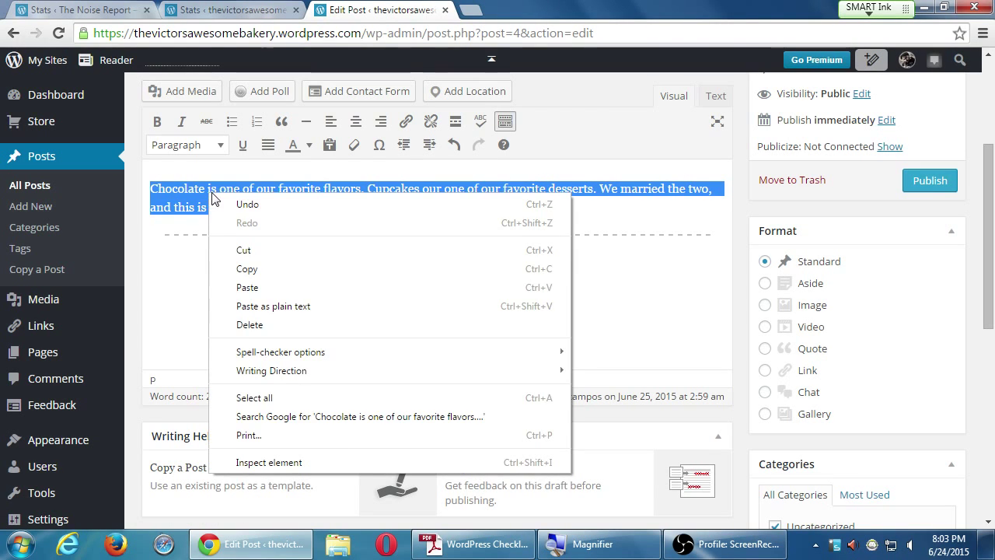
click(254, 269)
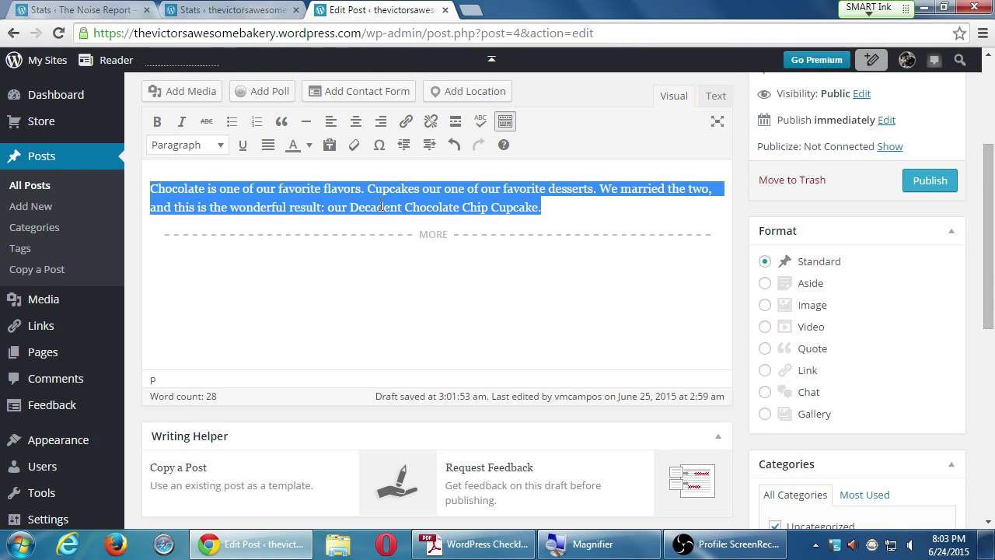
right_click(209, 199)
click(240, 277)
scroll(324, 451, down, 5)
click(269, 178)
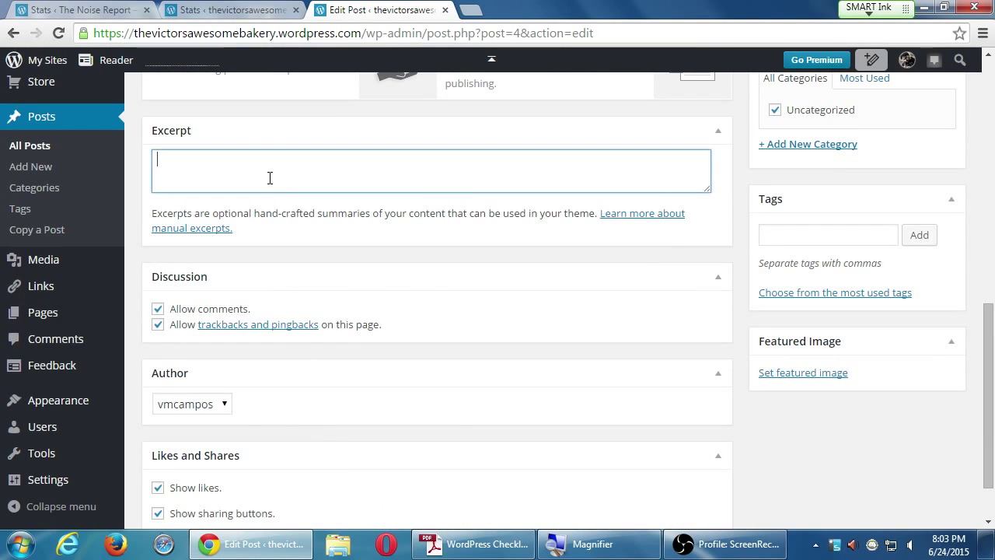
right_click(264, 183)
click(311, 291)
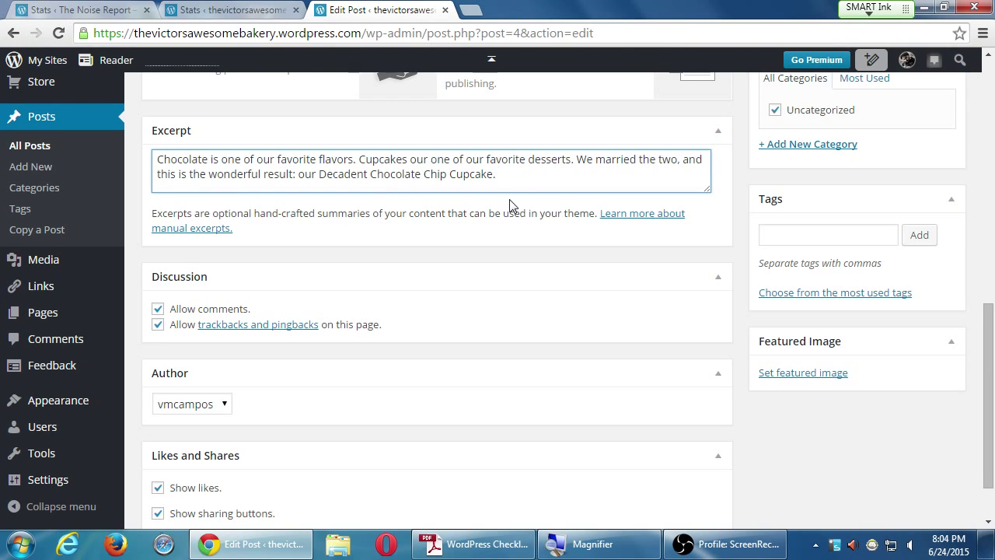
Search Google in a new tab for "chocolate chip cupcake recipe" and examine the descriptions under the results
key(ctrl+t)
text(chocolate)
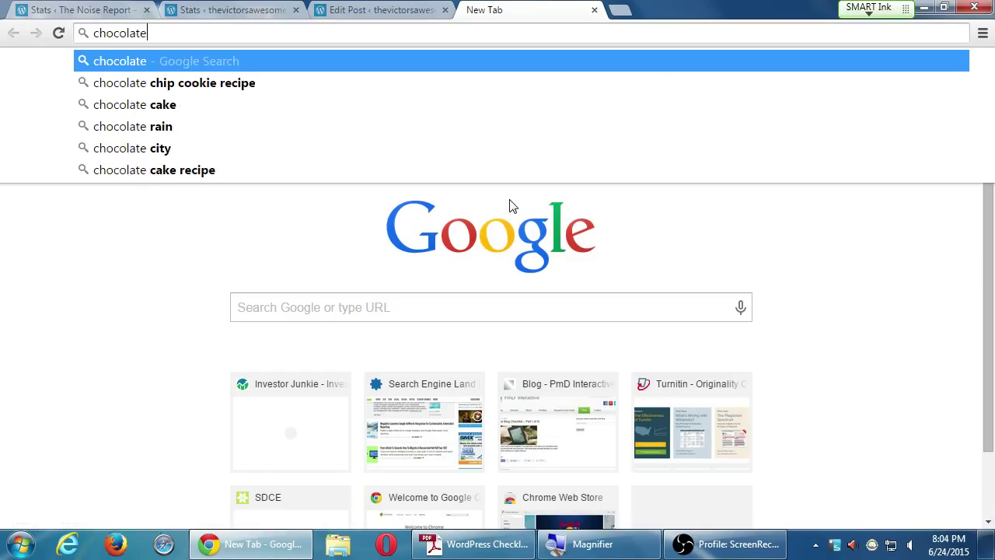
text( chip cookie)
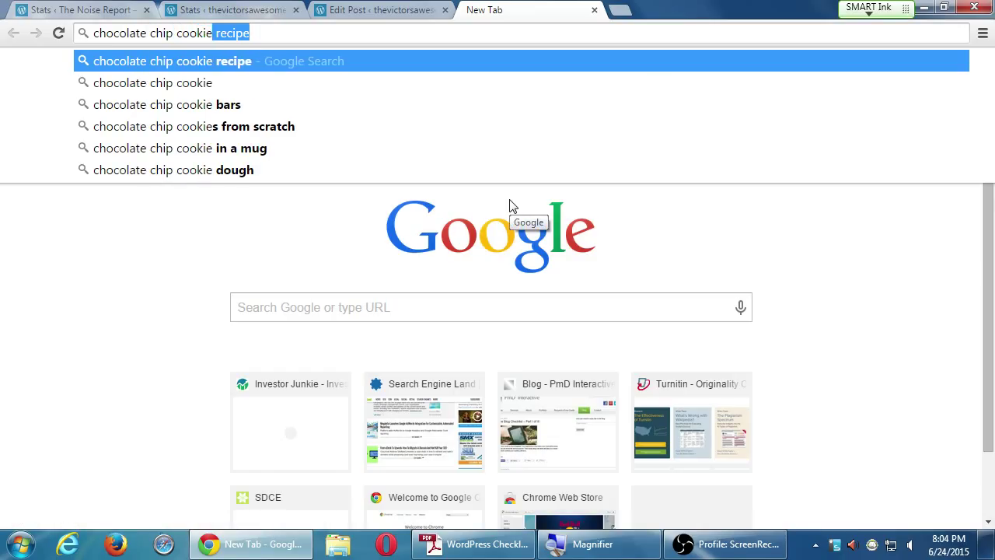
key(BackSpace)
key(BackSpace)
key(BackSpace)
key(BackSpace)
key(BackSpace)
key(BackSpace)
text(upcka)
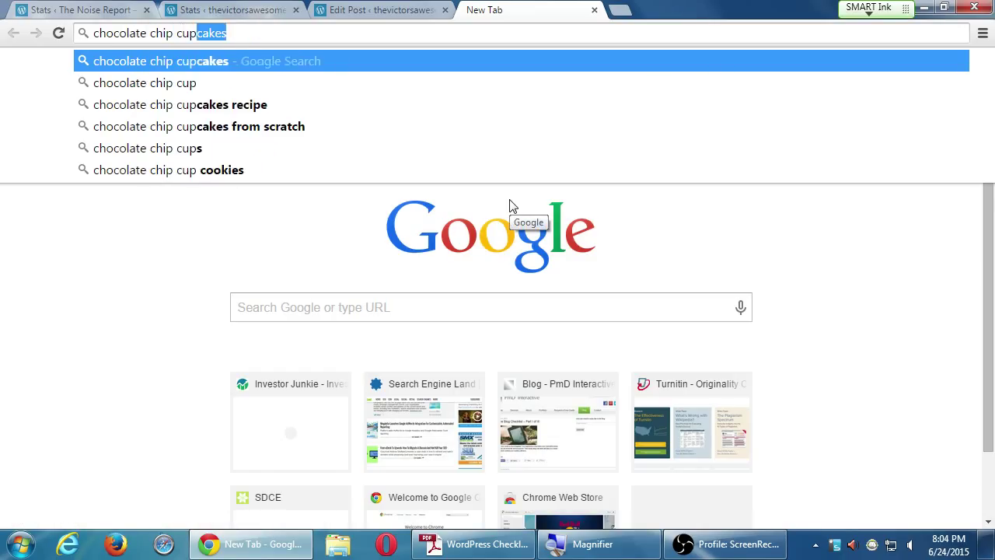
key(BackSpace)
key(BackSpace)
text(ake)
key(BackSpace)
key(BackSpace)
key(BackSpace)
text(ake r)
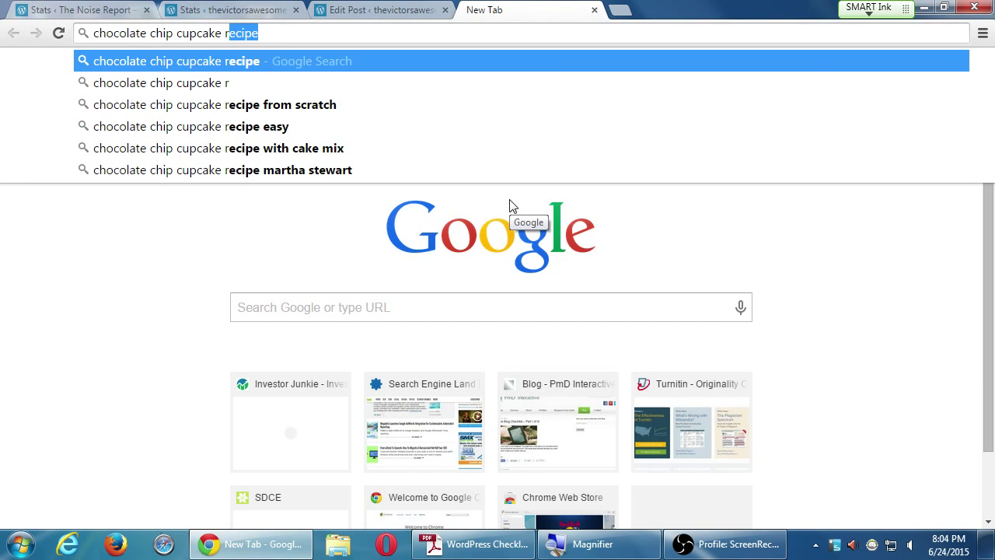
key(Return)
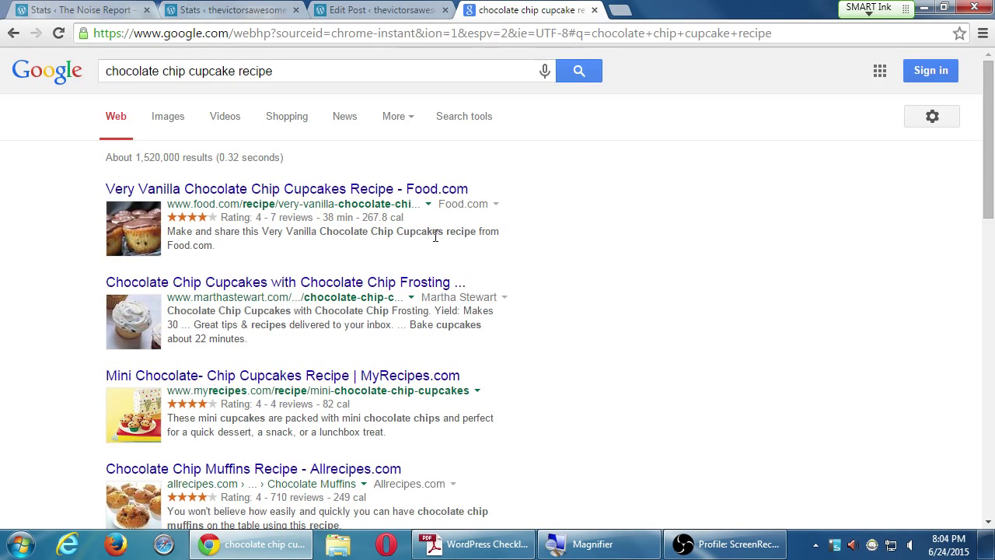
scroll(288, 322, down, 3)
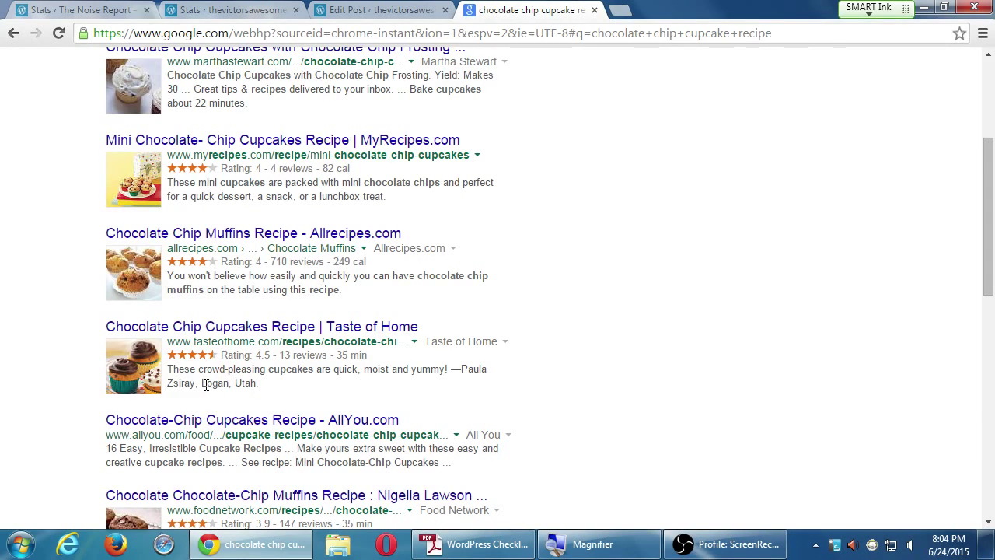
Look through the descriptions of the remaining chocolate chip cupcake recipe results down to the end of the Google page
scroll(217, 386, down, 2)
scroll(221, 389, down, 6)
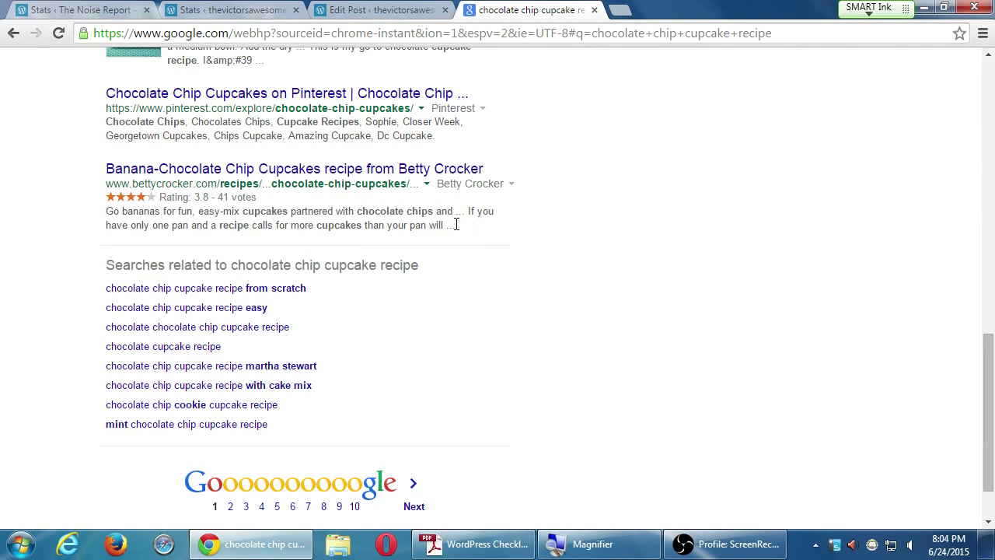
drag(466, 212, 450, 213)
click(476, 210)
Return to the post editor and review the full text of the post's excerpt
click(385, 10)
click(747, 211)
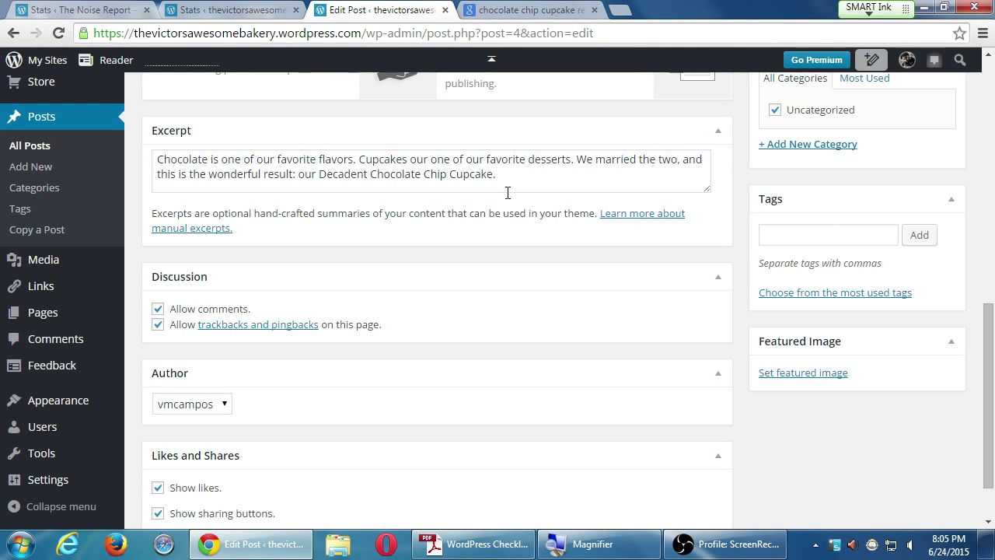
drag(502, 174, 150, 129)
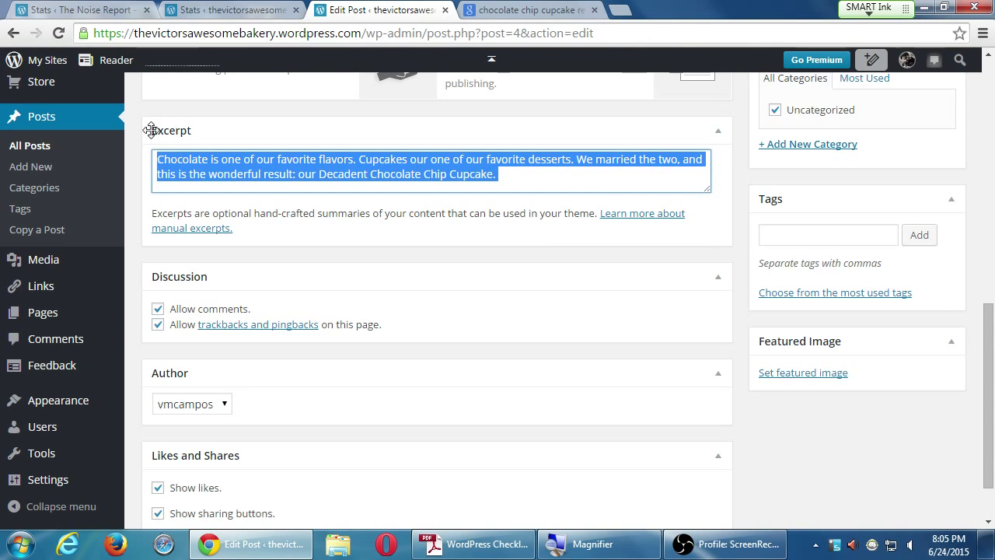
click(742, 184)
Add the placeholder text "kjkdljkldsfjlksdjlkdsfjlkfd" below the Read More break in the post body
drag(993, 381, 970, 184)
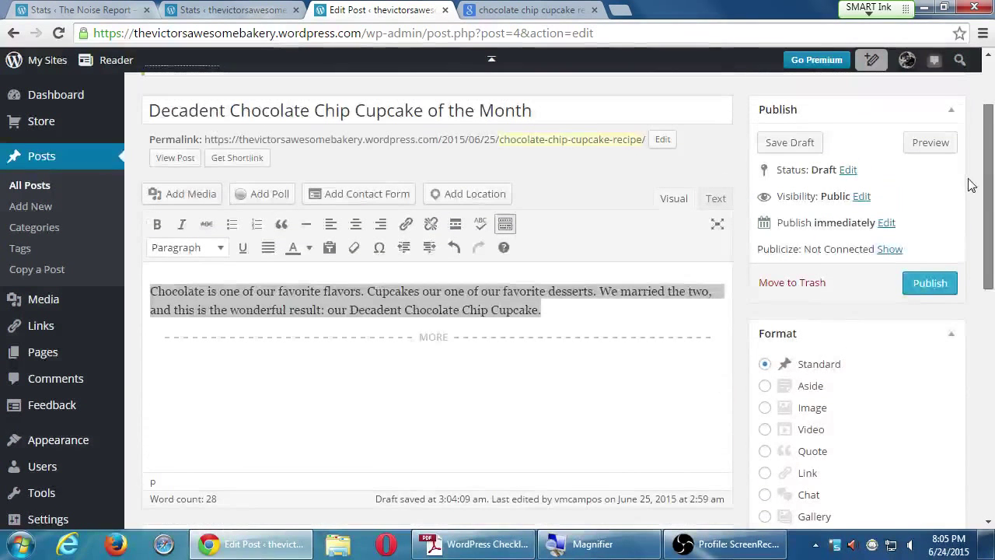
click(577, 315)
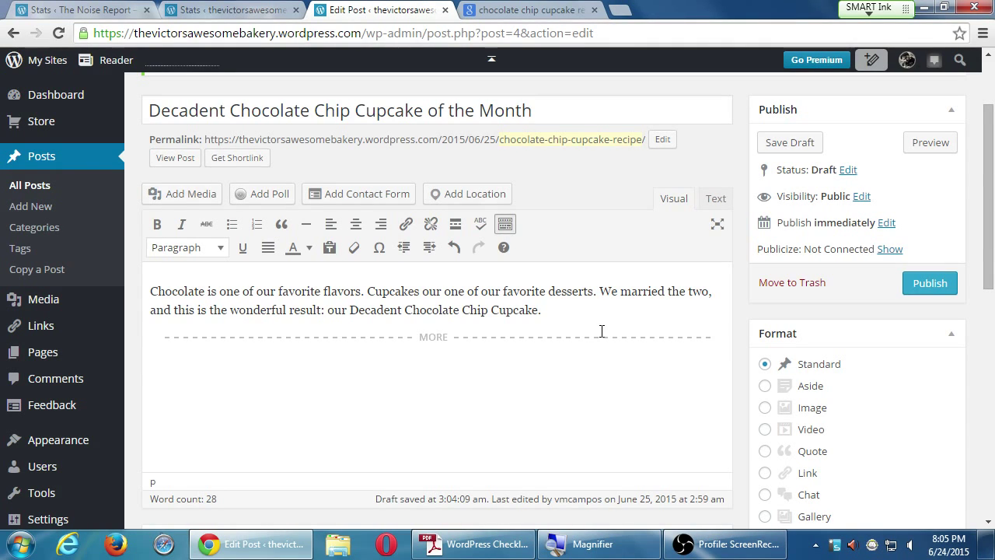
text(kjkdljkldsfjlksdjlkdsfjlkfd)
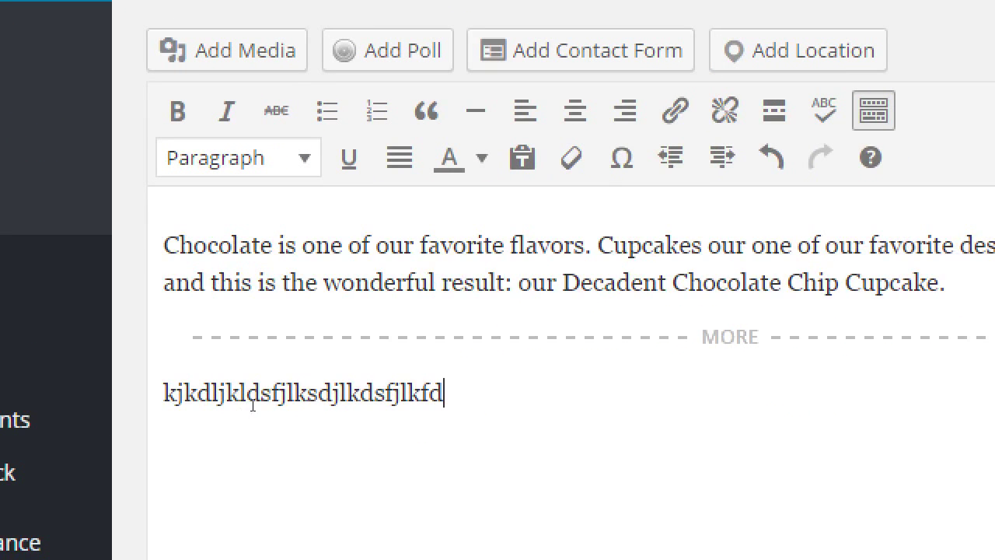
Compare the whole post body, including the text below the Read More break, with the text in the excerpt
drag(317, 376, 141, 283)
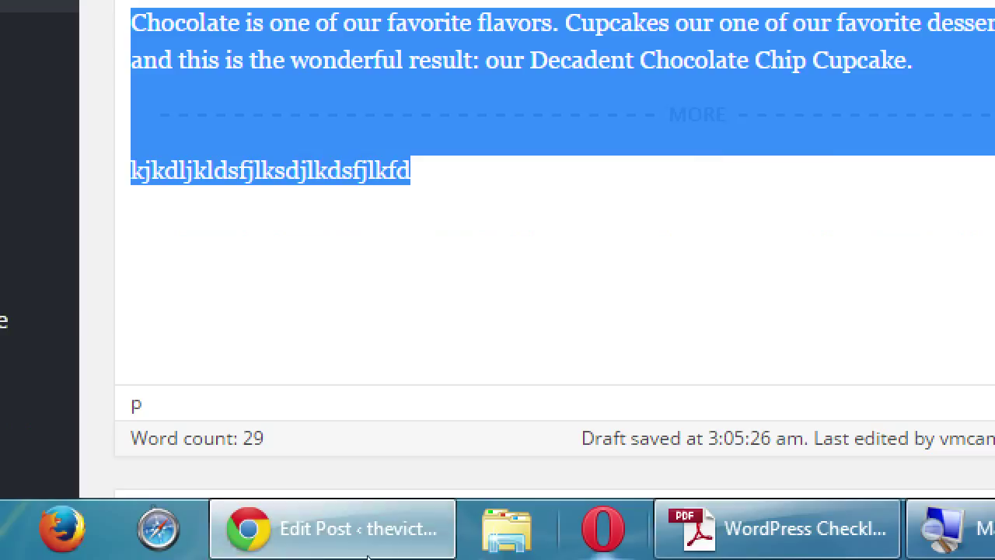
scroll(392, 440, down, 5)
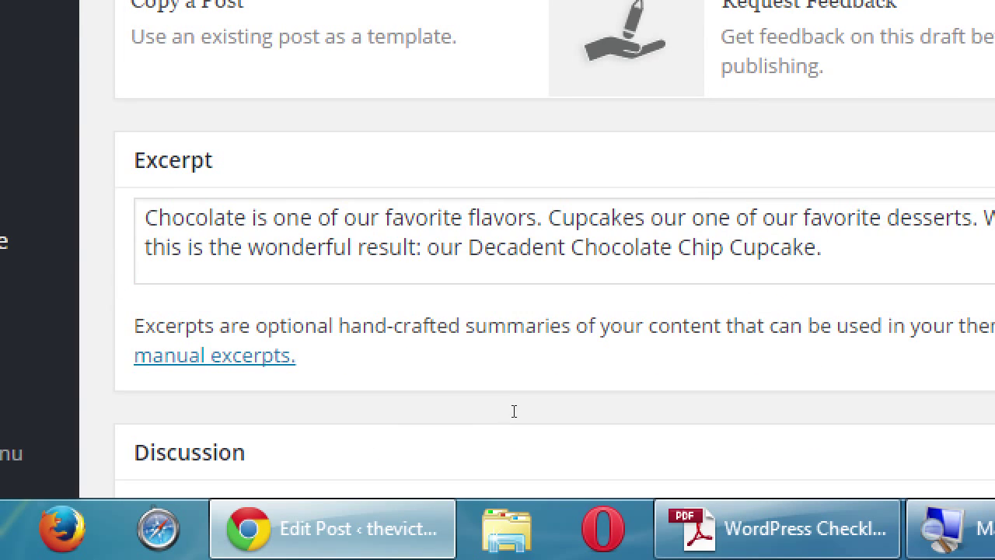
key(ctrl+a)
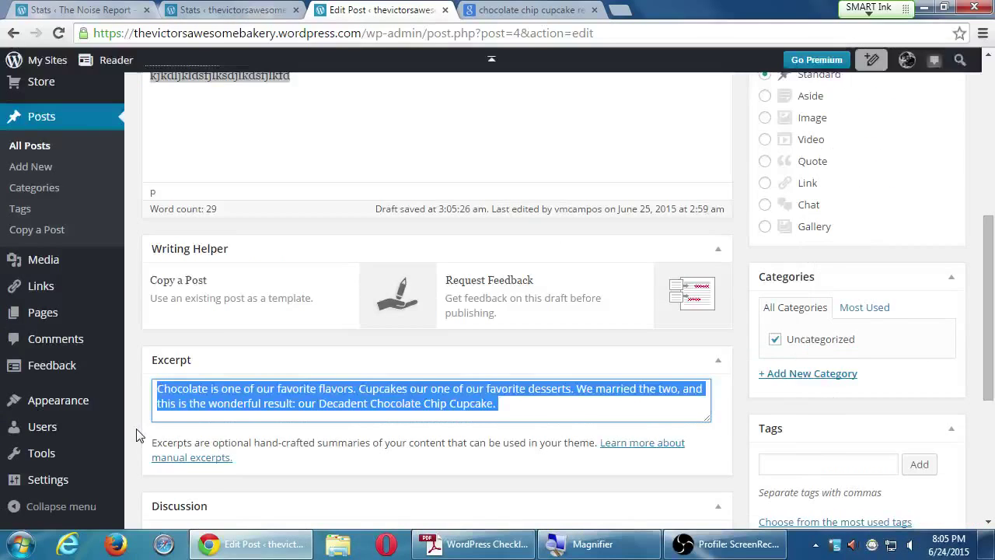
scroll(138, 433, up, 5)
click(241, 342)
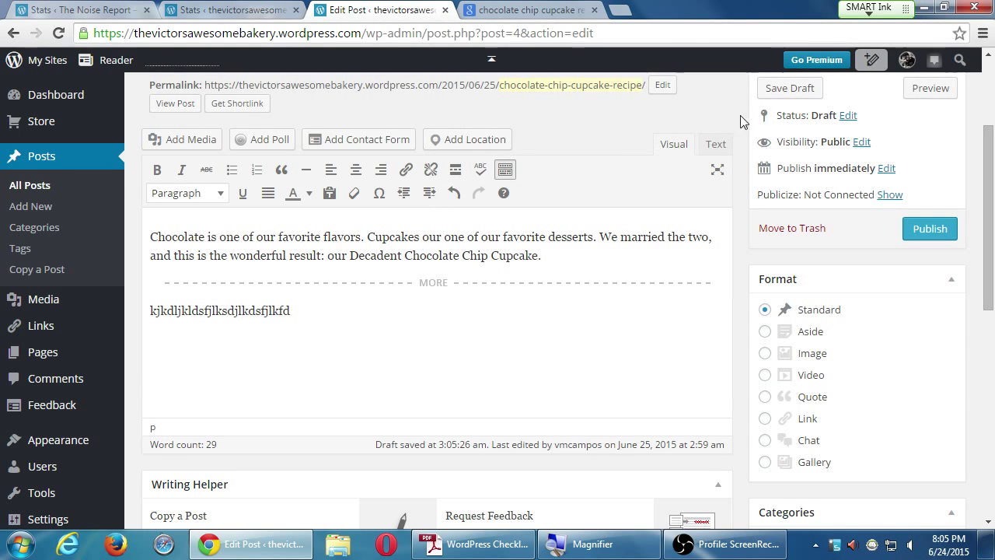
Save the cupcake post as a draft
click(790, 88)
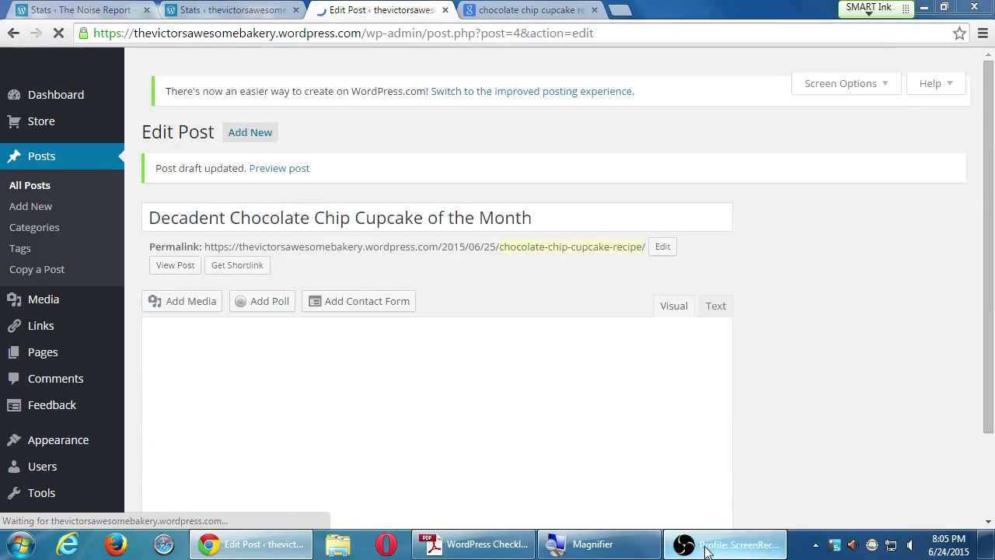
click(706, 548)
click(706, 548)
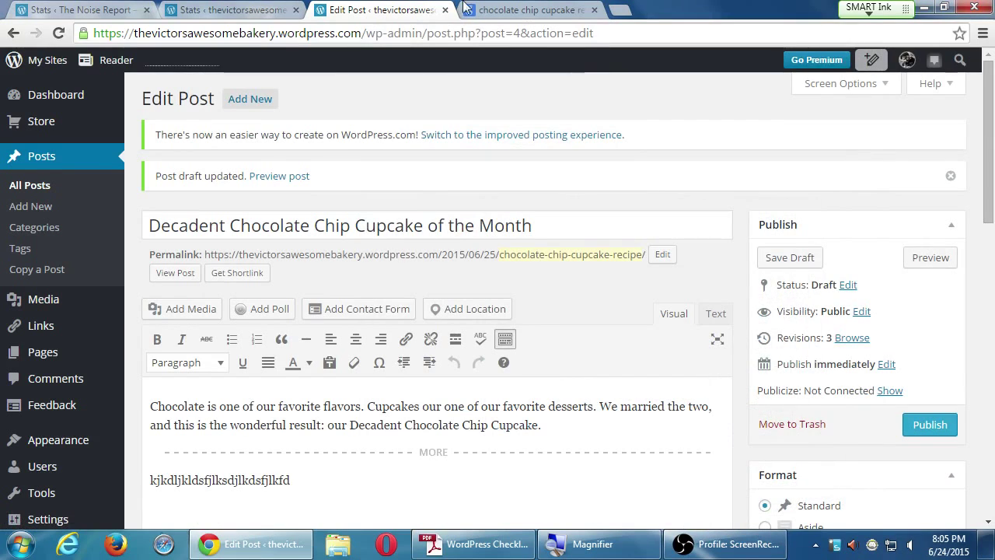